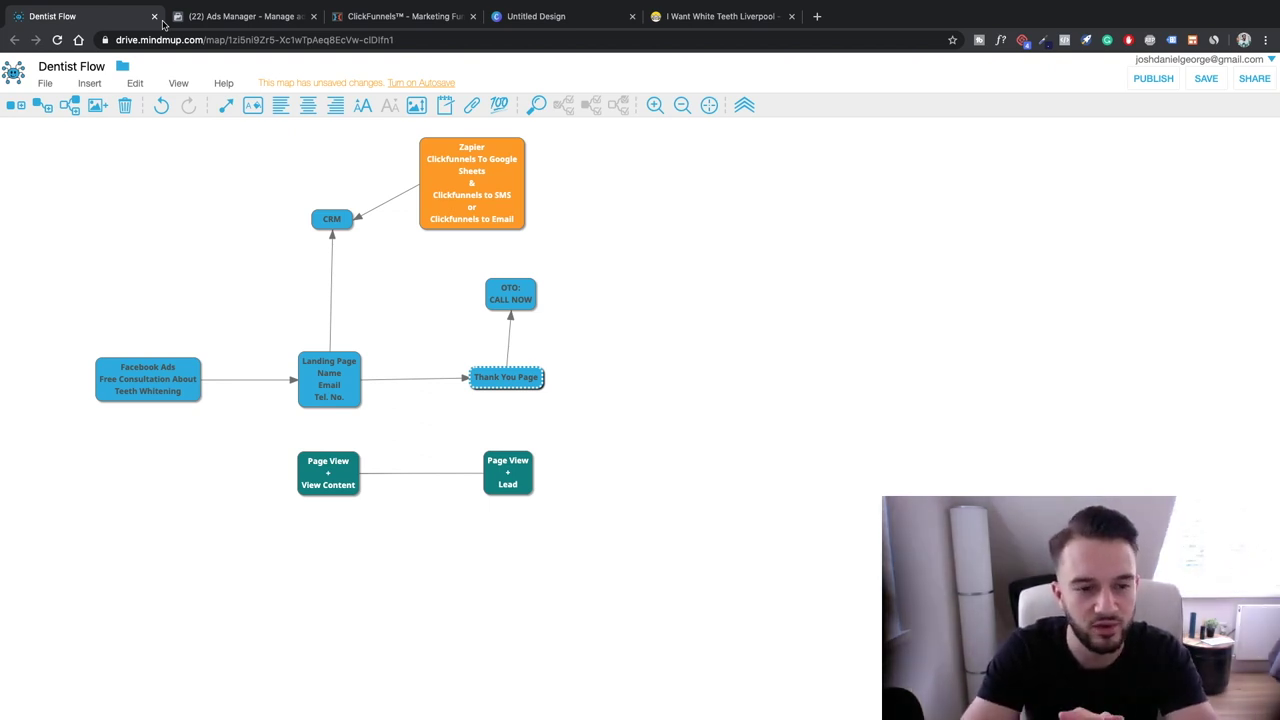
Step: Review the dental clinic's teeth-whitening web page down to its free-call booking form and return to the Dentist Flow map
left_click(760, 16)
scroll(235, 364, "up", 2)
scroll(235, 364, "up", 3)
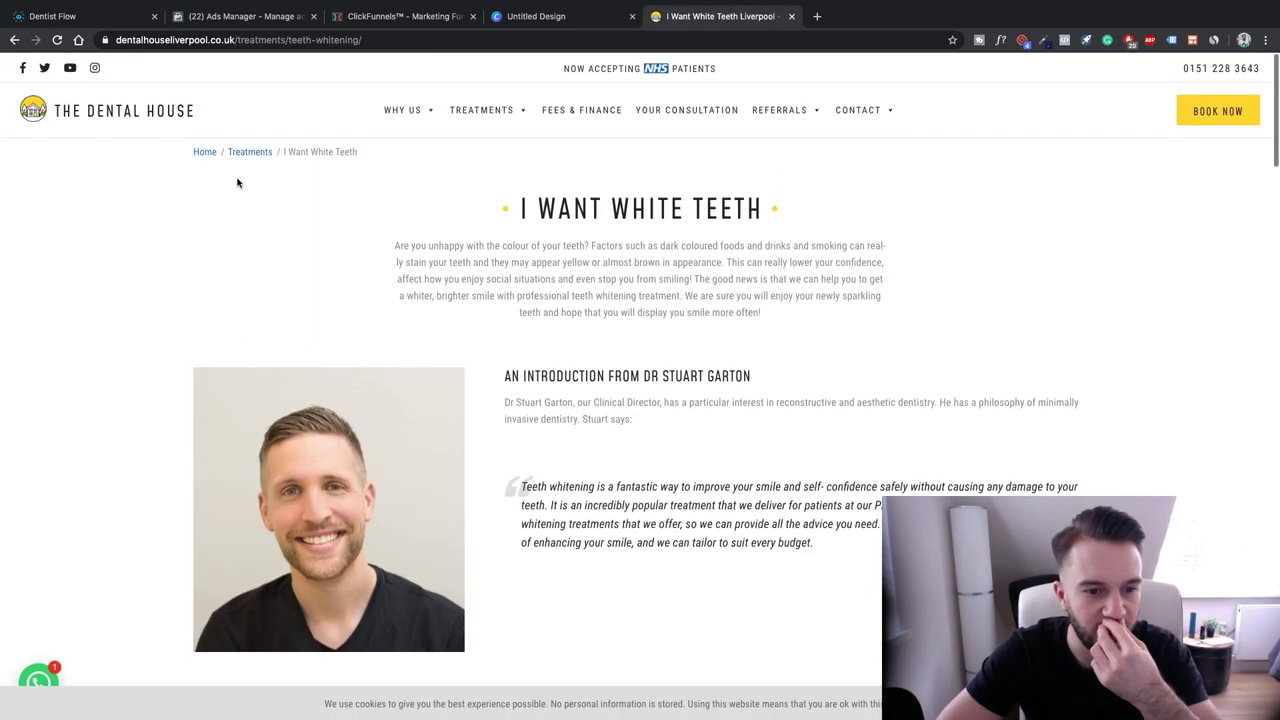
scroll(255, 190, "down", 5)
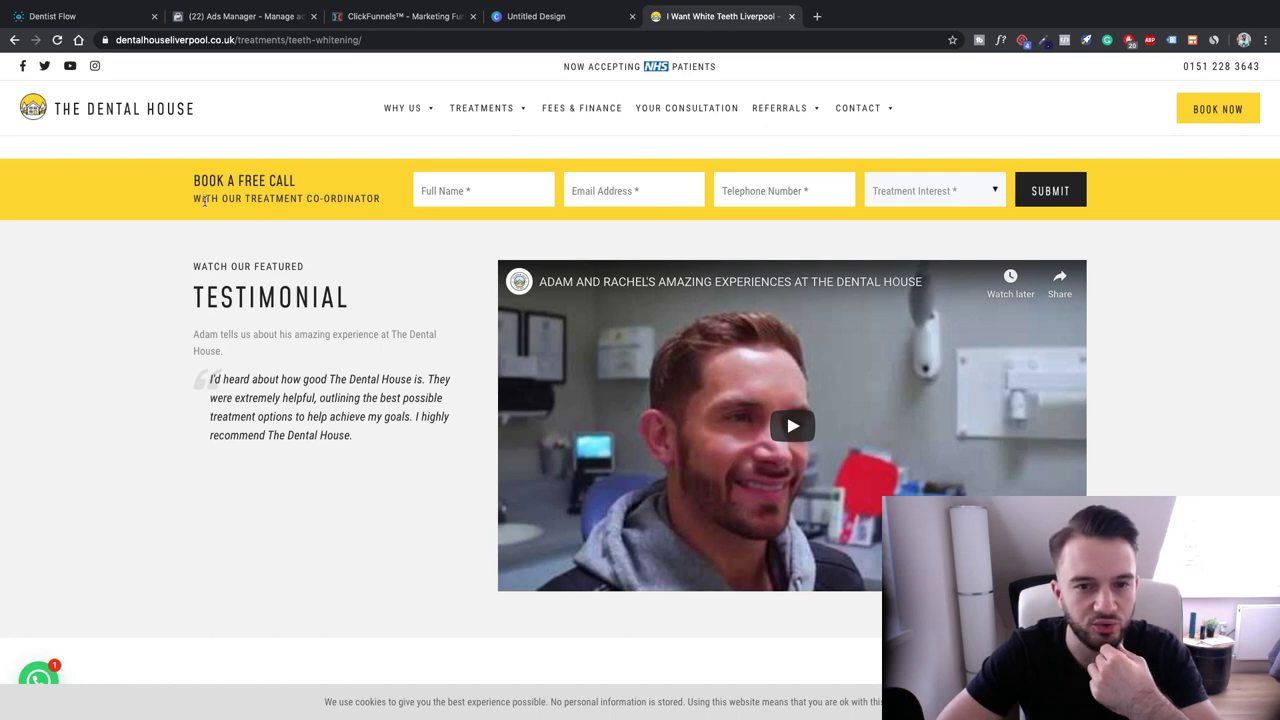
scroll(255, 190, "up", 5)
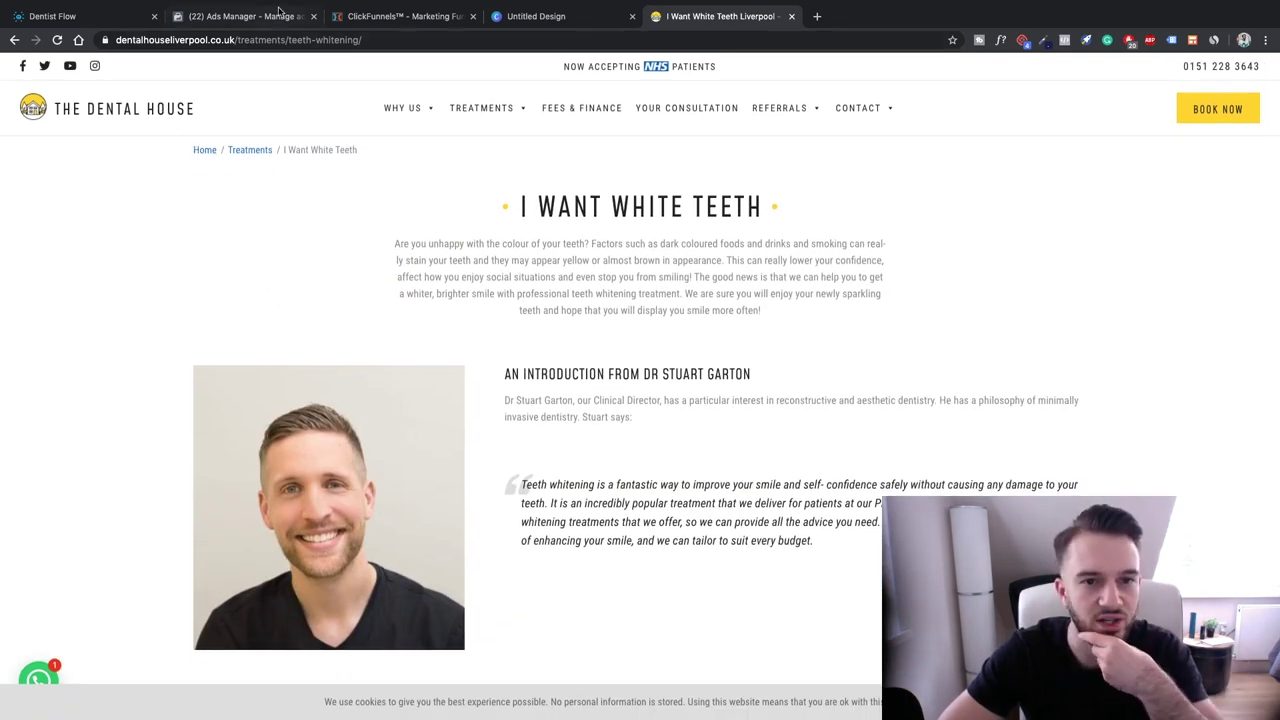
left_click(112, 24)
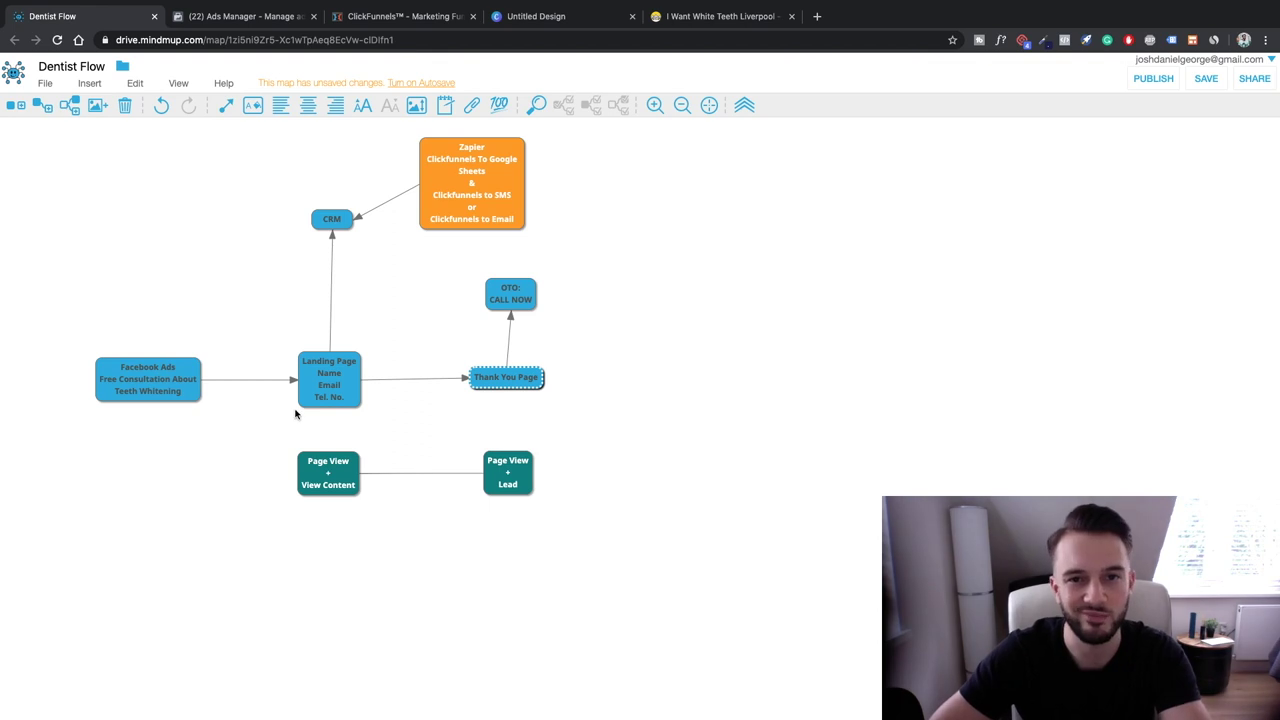
Step: Switch to Facebook Ads Manager and start a new campaign from scratch with the Traffic objective
left_click(228, 16)
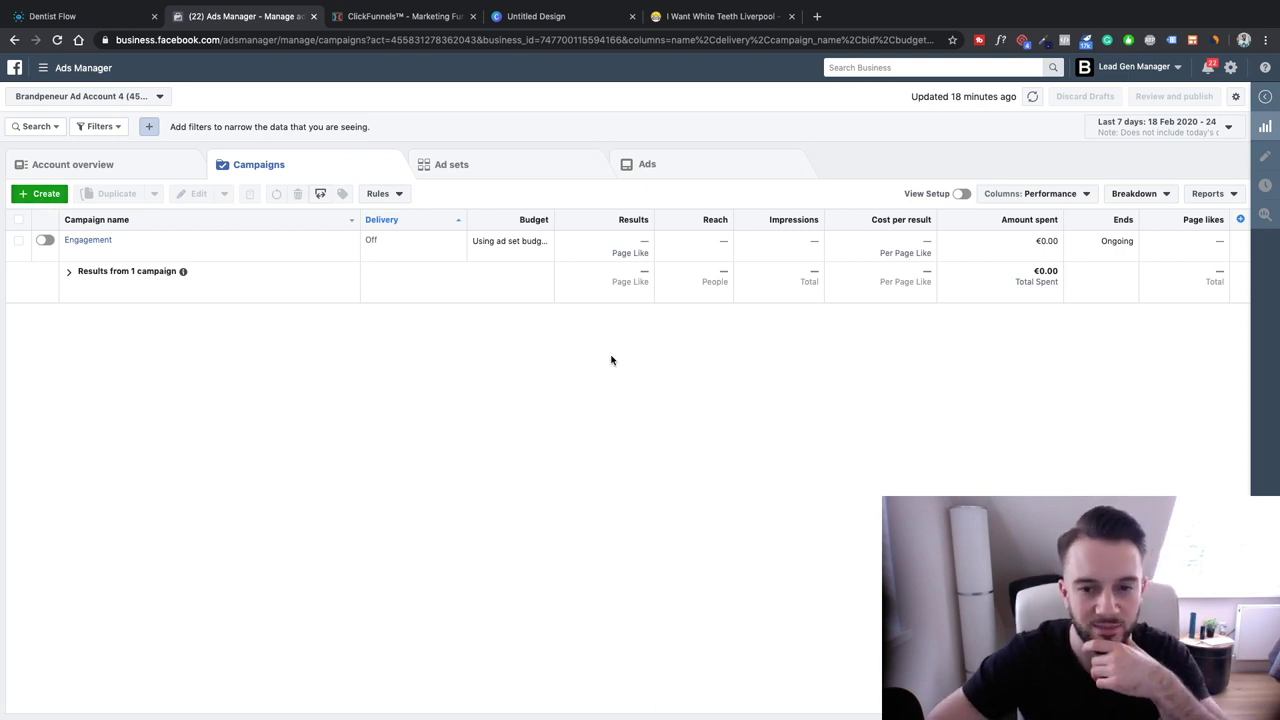
left_click(46, 199)
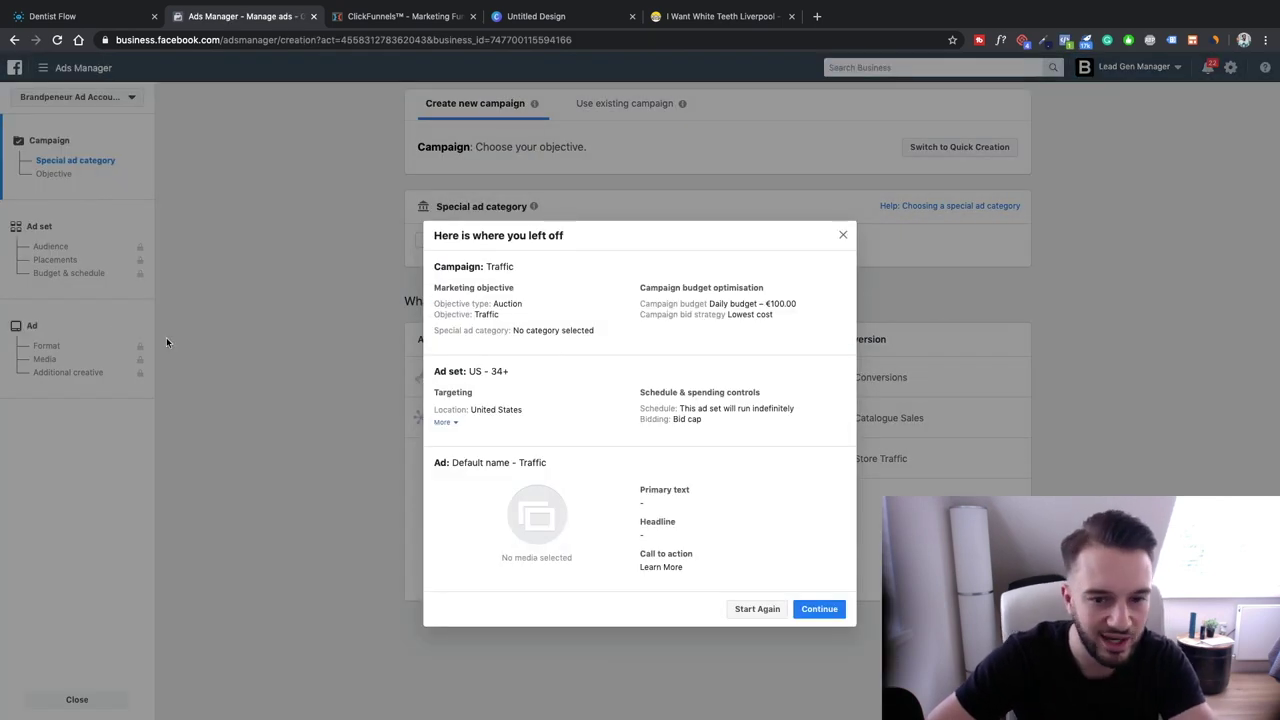
left_click(768, 610)
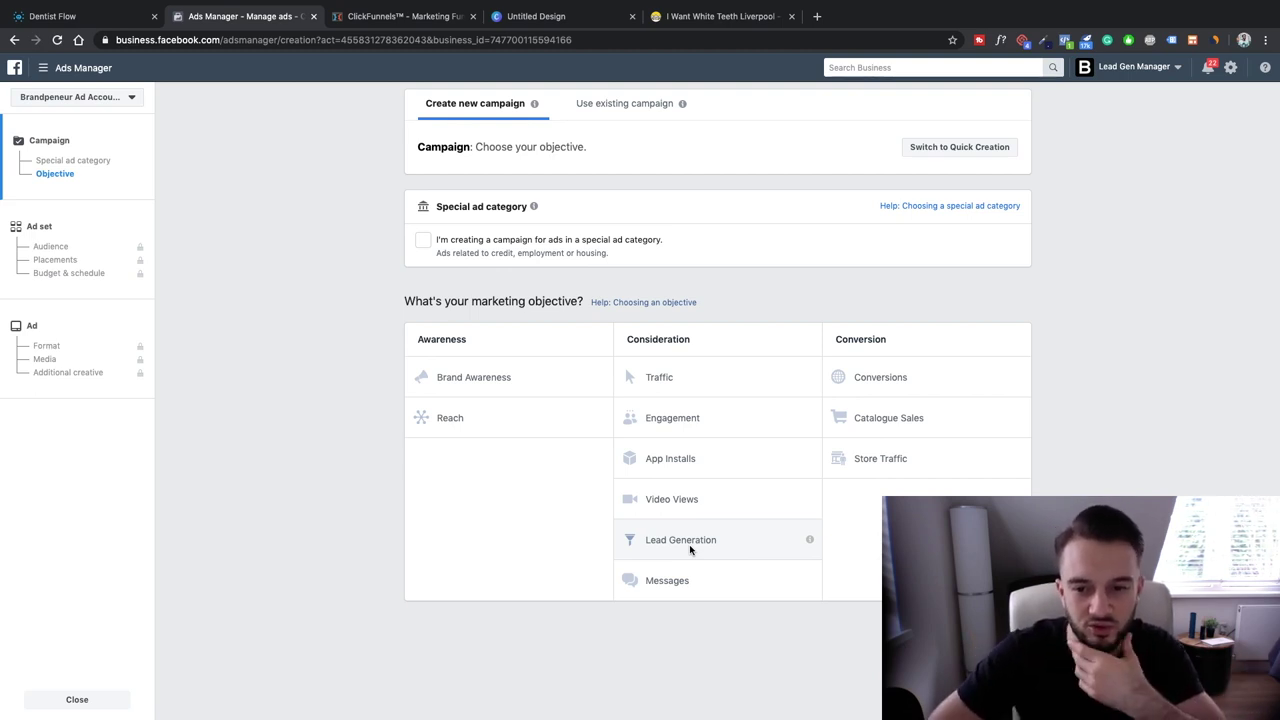
left_click(708, 387)
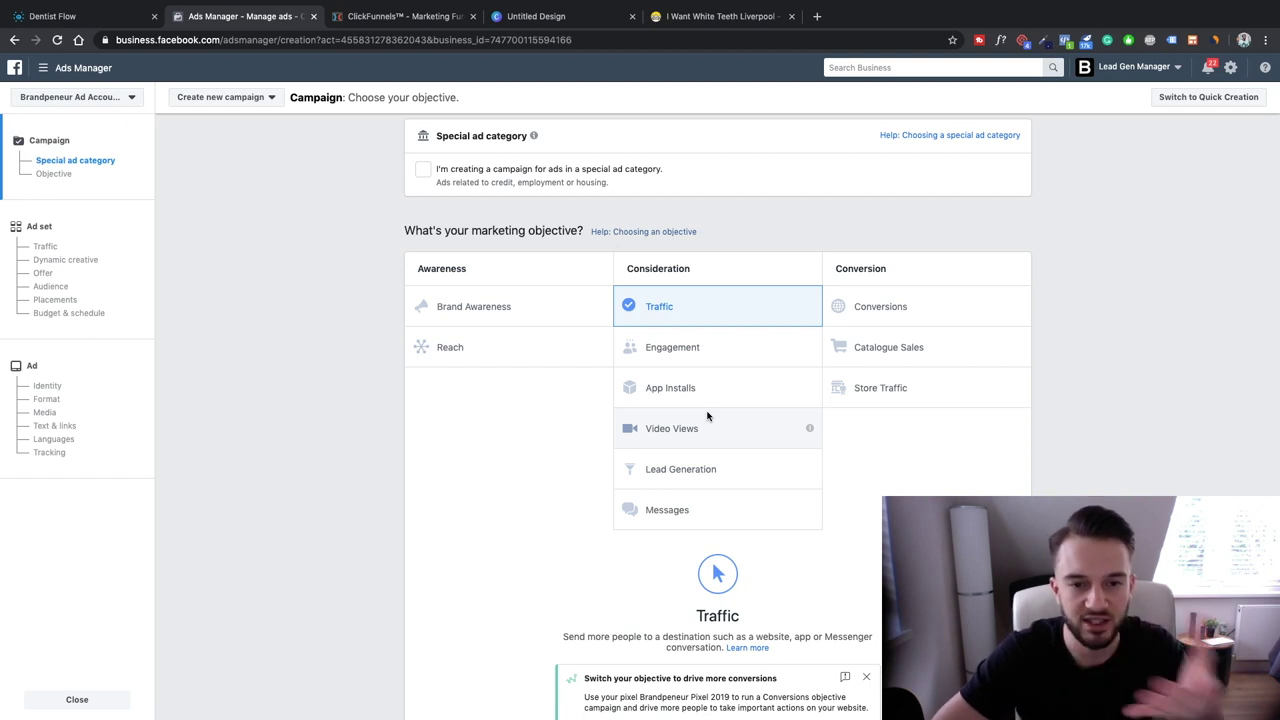
Step: Dismiss the objective and budget hints, turn off campaign budget optimisation and proceed to the ad set settings
scroll(534, 534, "down", 2)
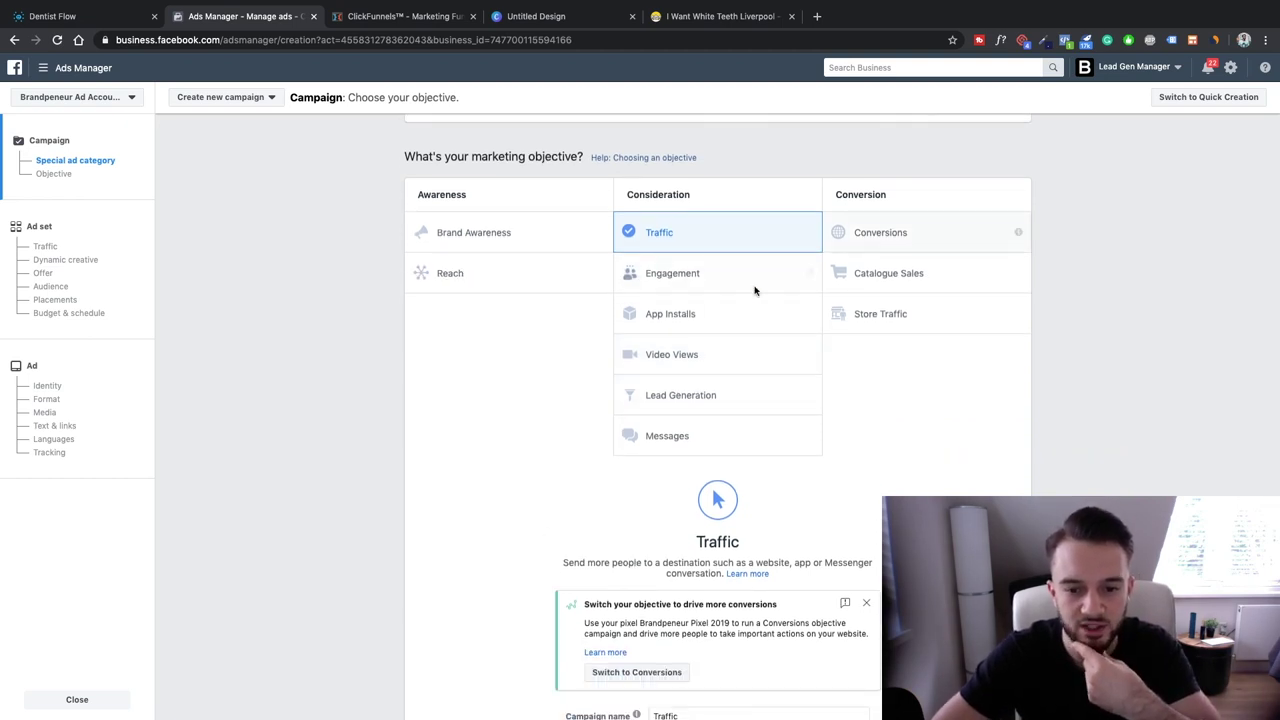
scroll(755, 290, "down", 3)
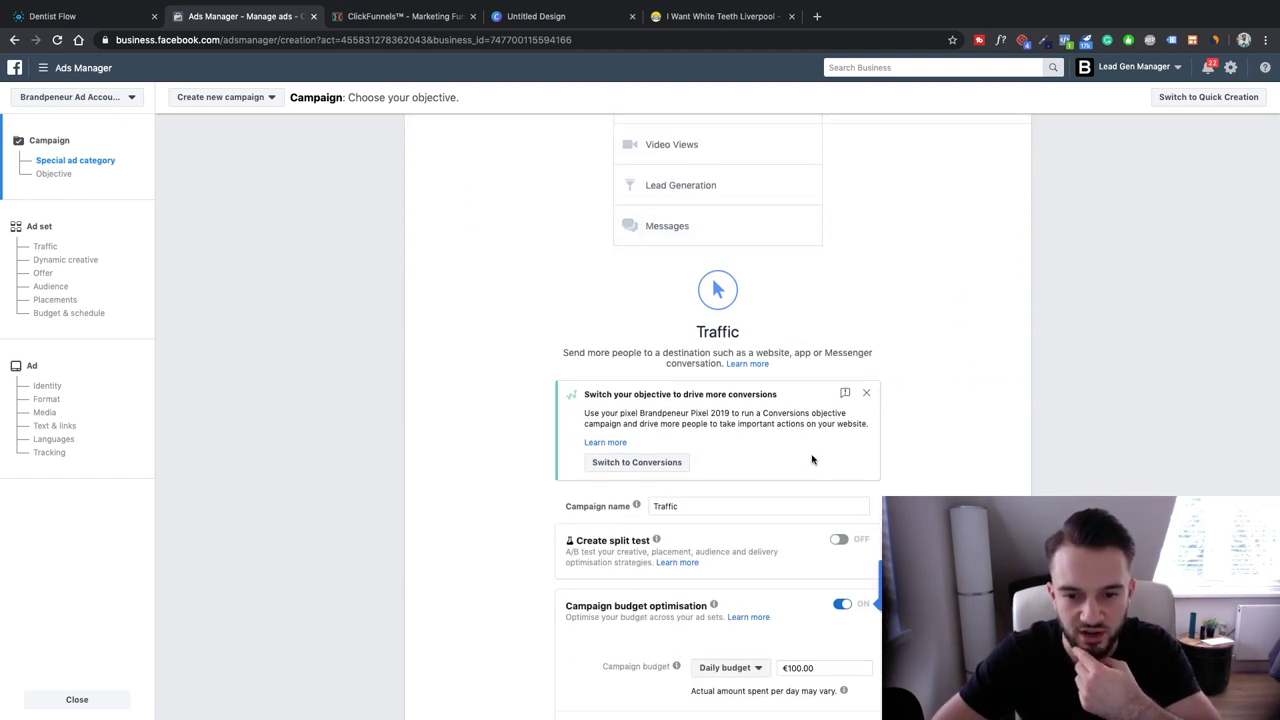
left_click(866, 393)
scroll(457, 437, "down", 2)
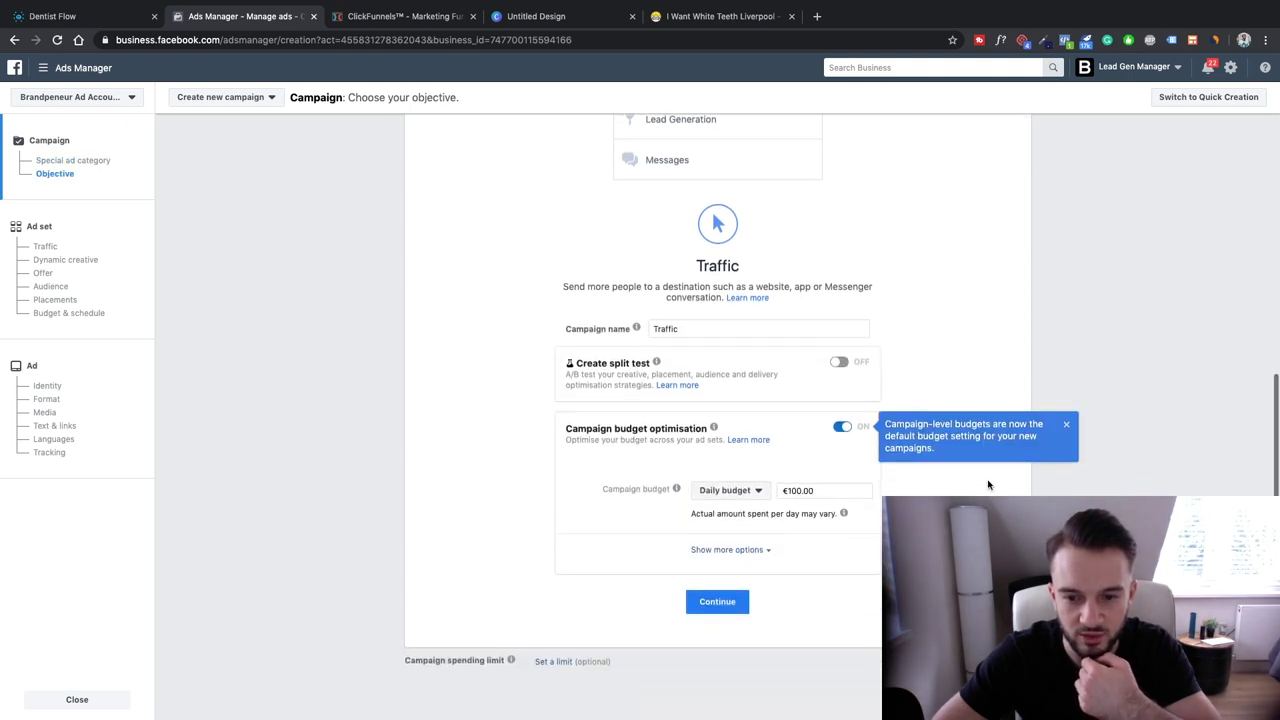
left_click(1067, 429)
left_click(1066, 425)
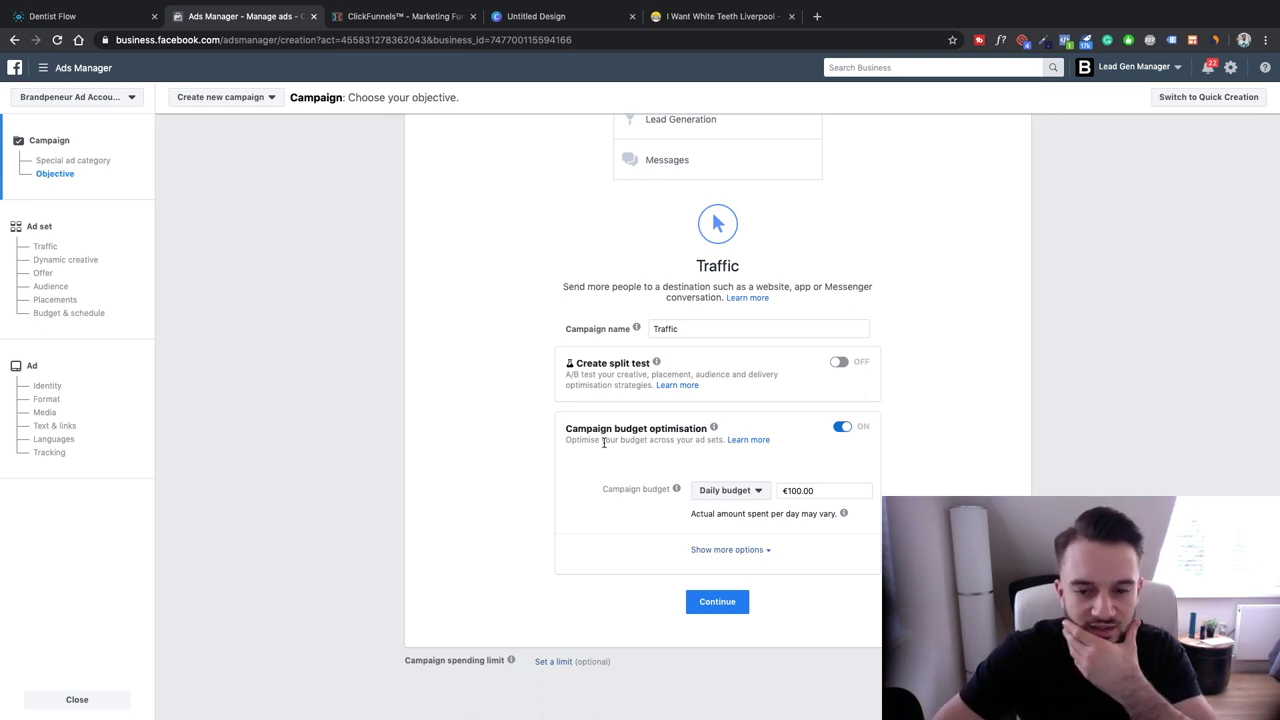
left_click(841, 429)
left_click(716, 602)
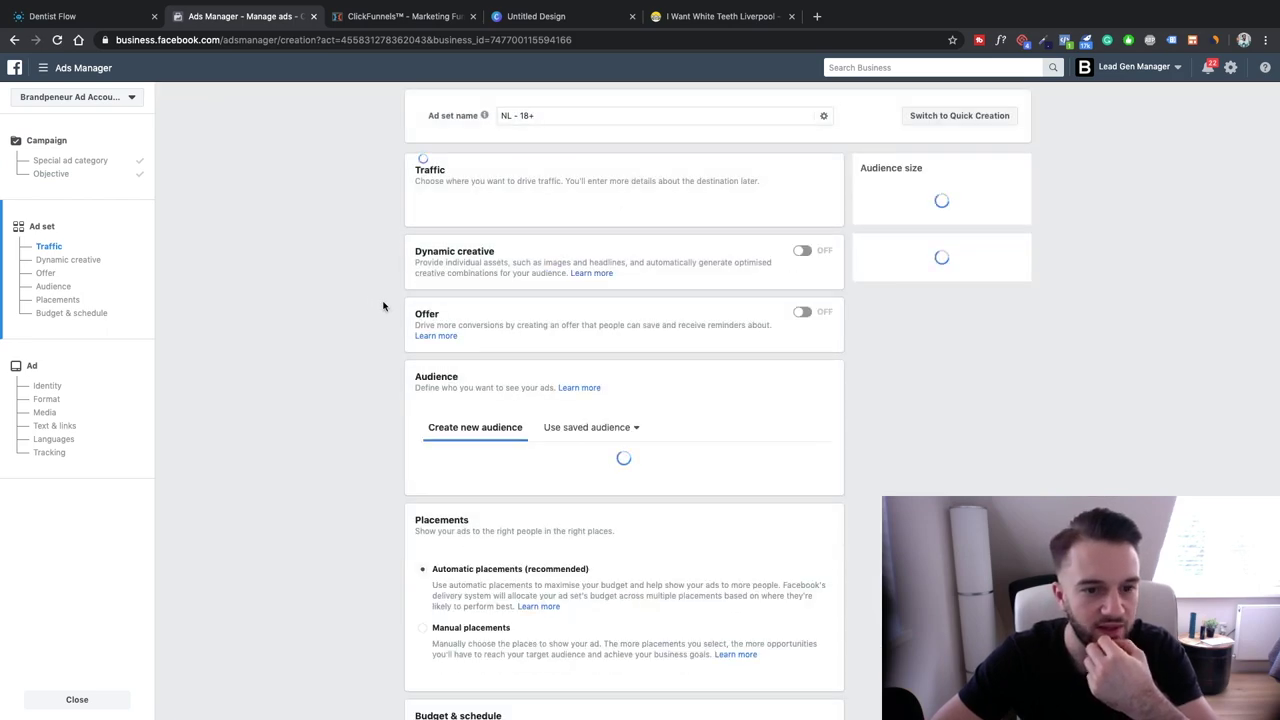
Step: Look over the ad set settings and enter UK_18-55_F as the ad set name
scroll(351, 249, "down", 10)
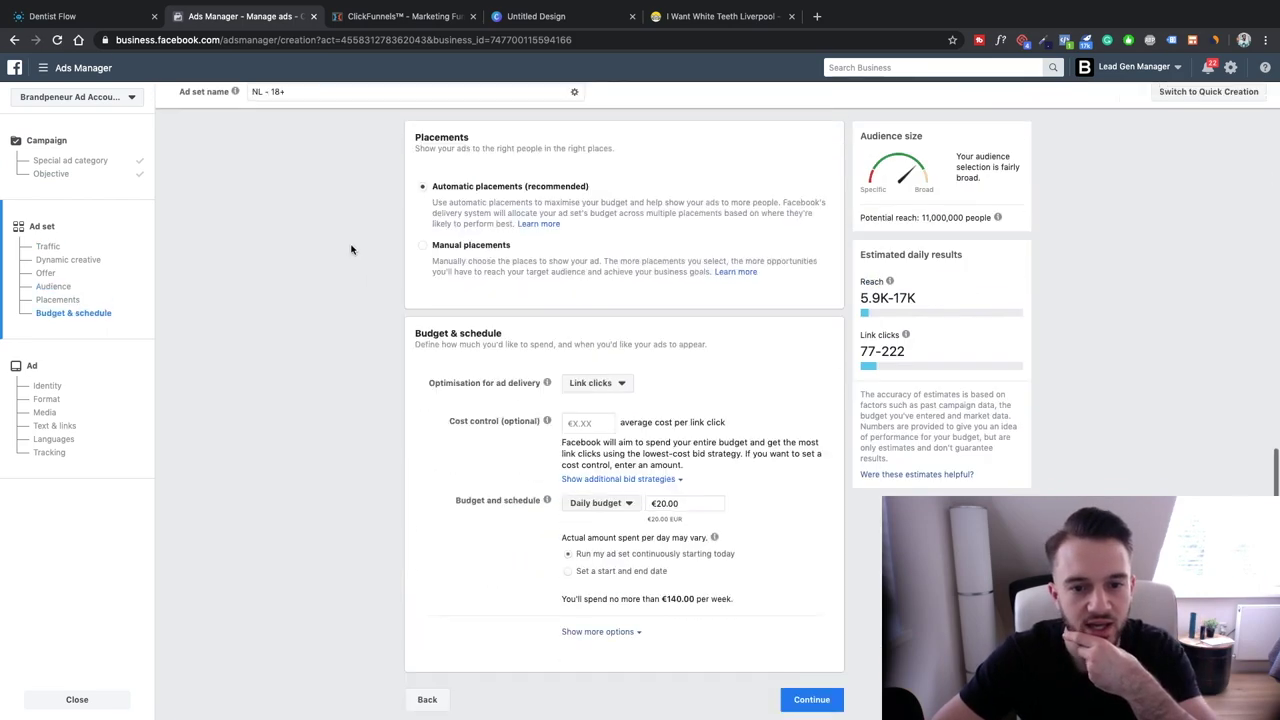
scroll(351, 249, "up", 10)
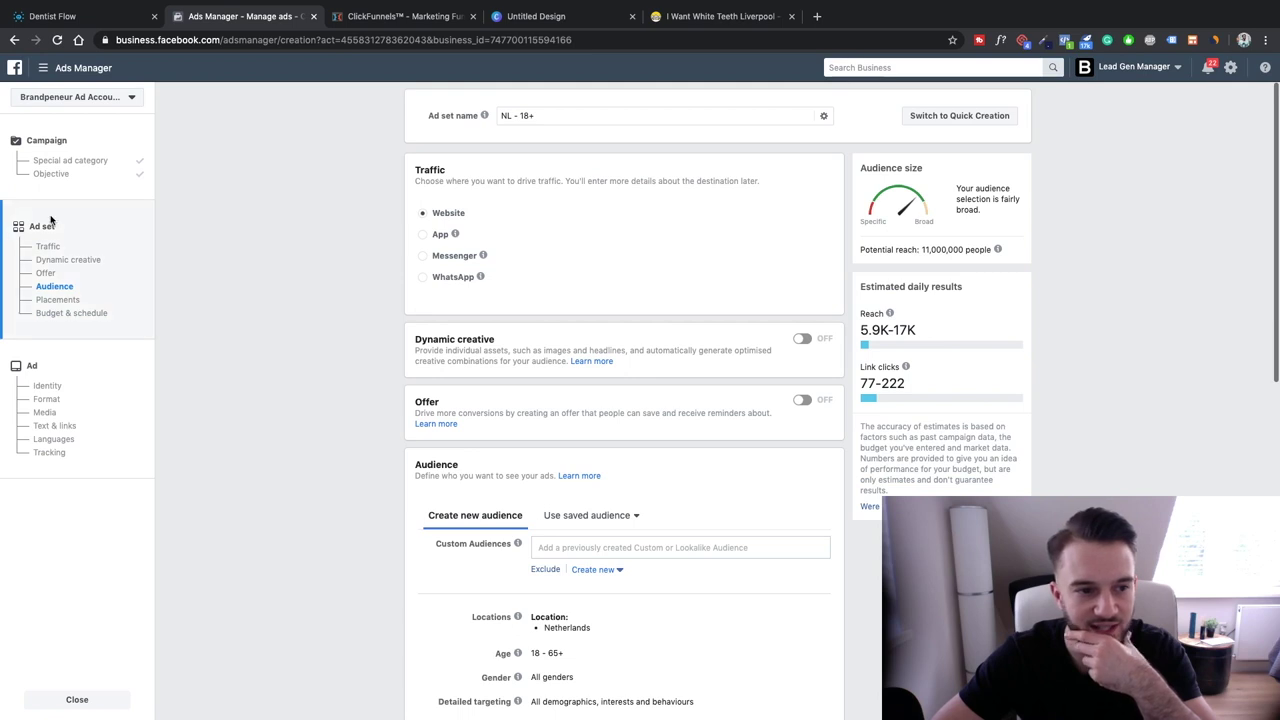
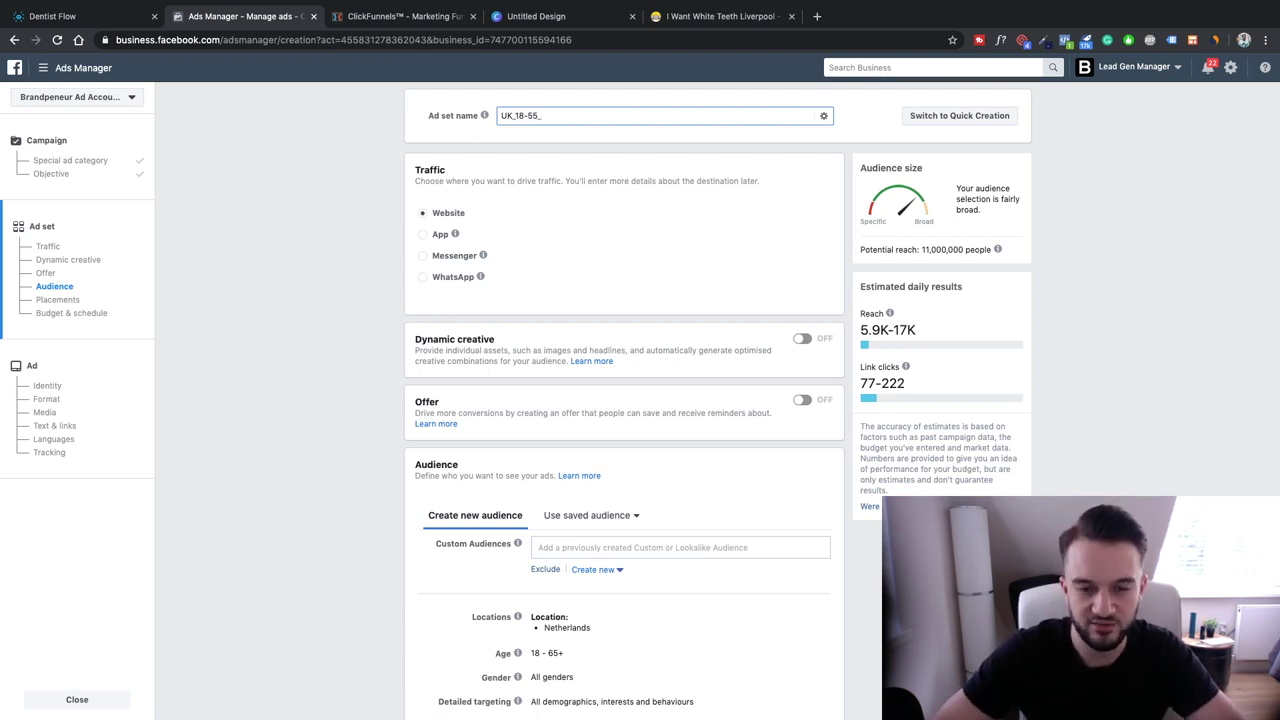
type("F_")
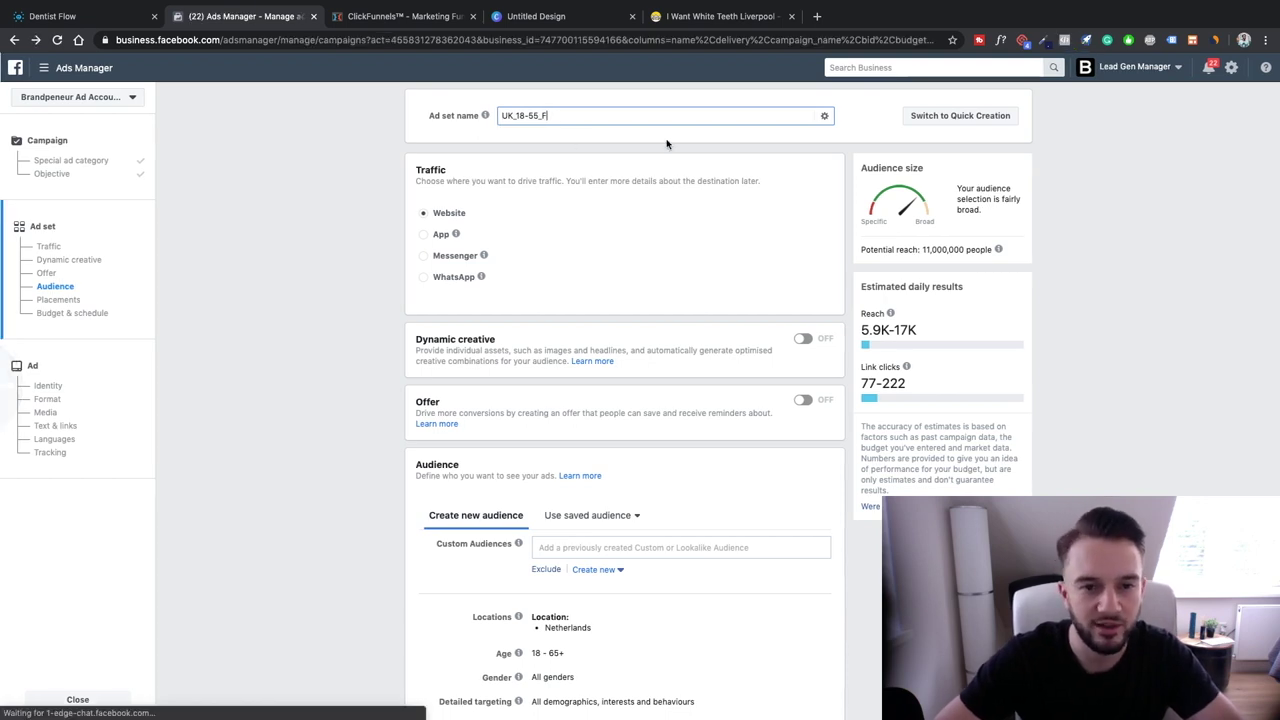
key("super+bracketleft")
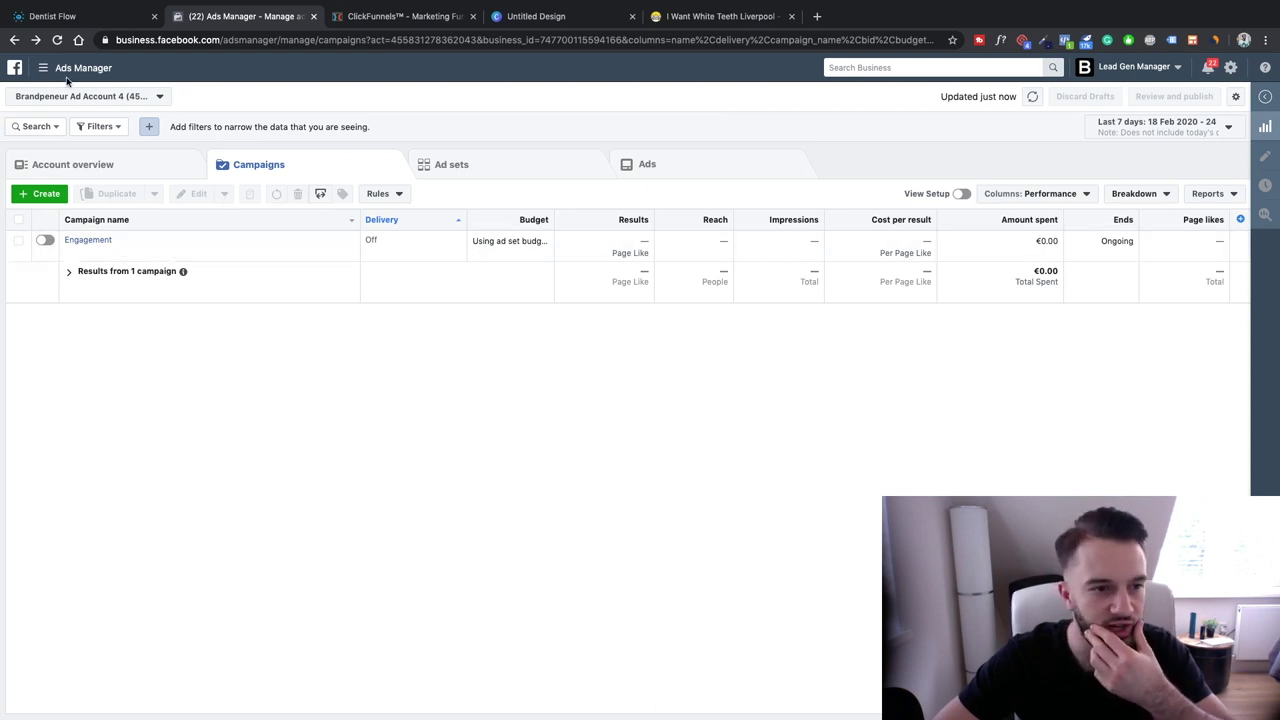
Step: Reopen campaign creation, continue with the saved Traffic draft and dismiss the welcome-back notice
left_click(42, 196)
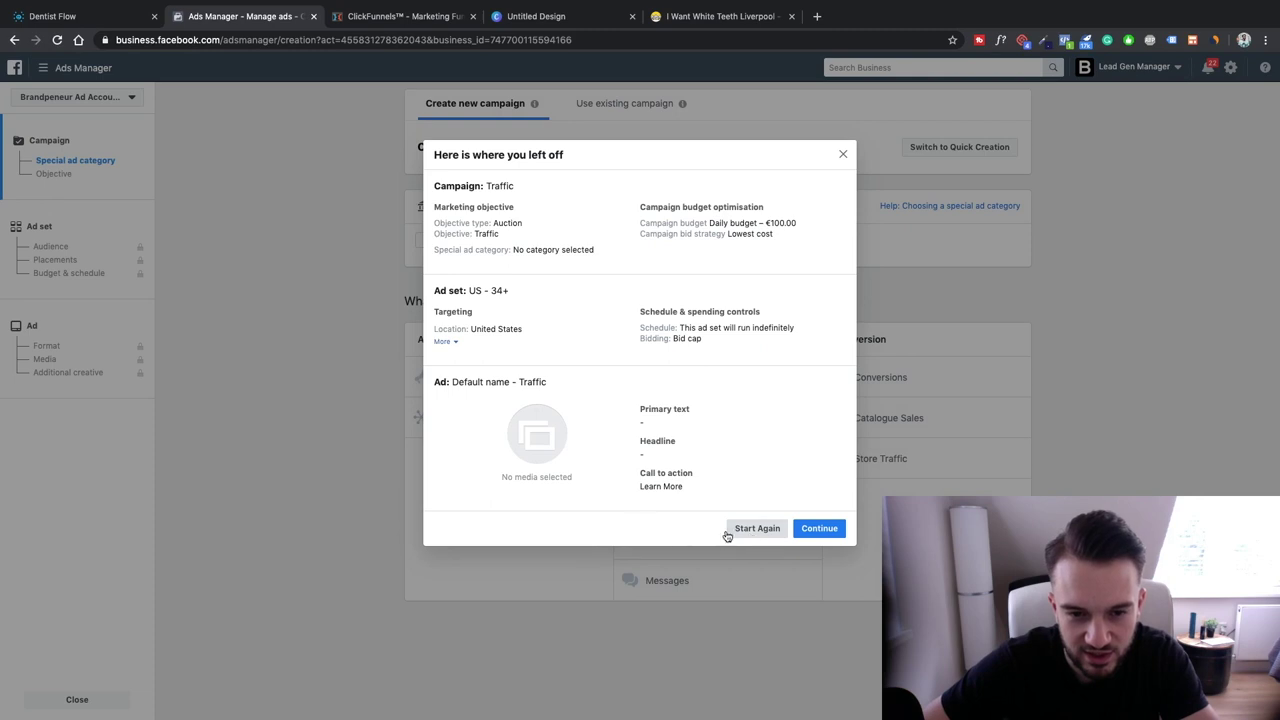
left_click(823, 528)
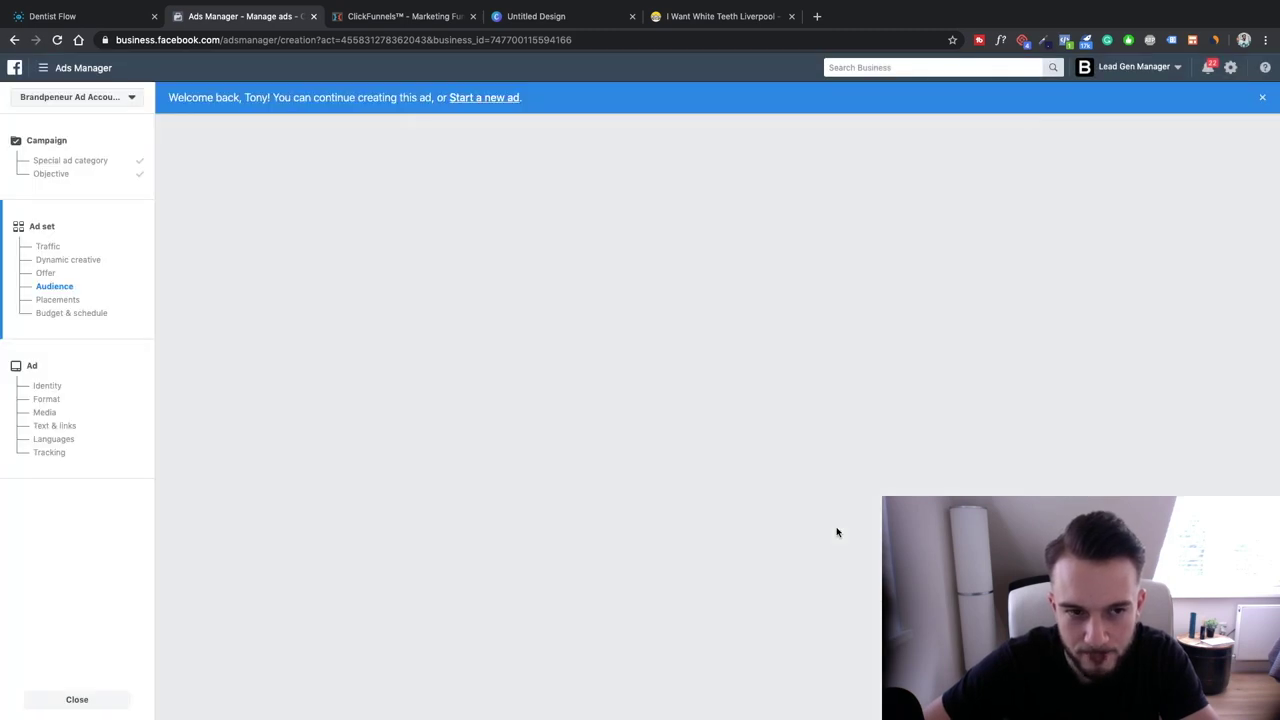
left_click(1262, 97)
Step: Rename the ad set as UK_18-55_F
left_click(558, 115)
mouse_move(480, 116)
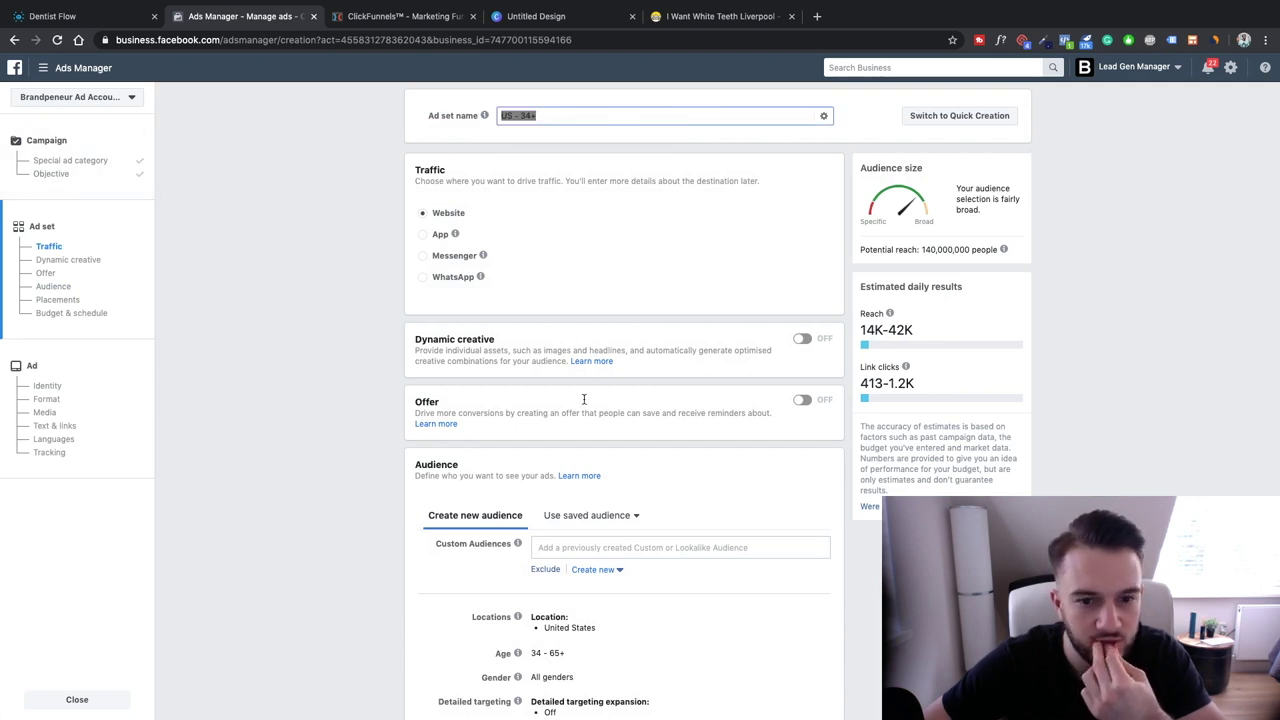
type("UK_1")
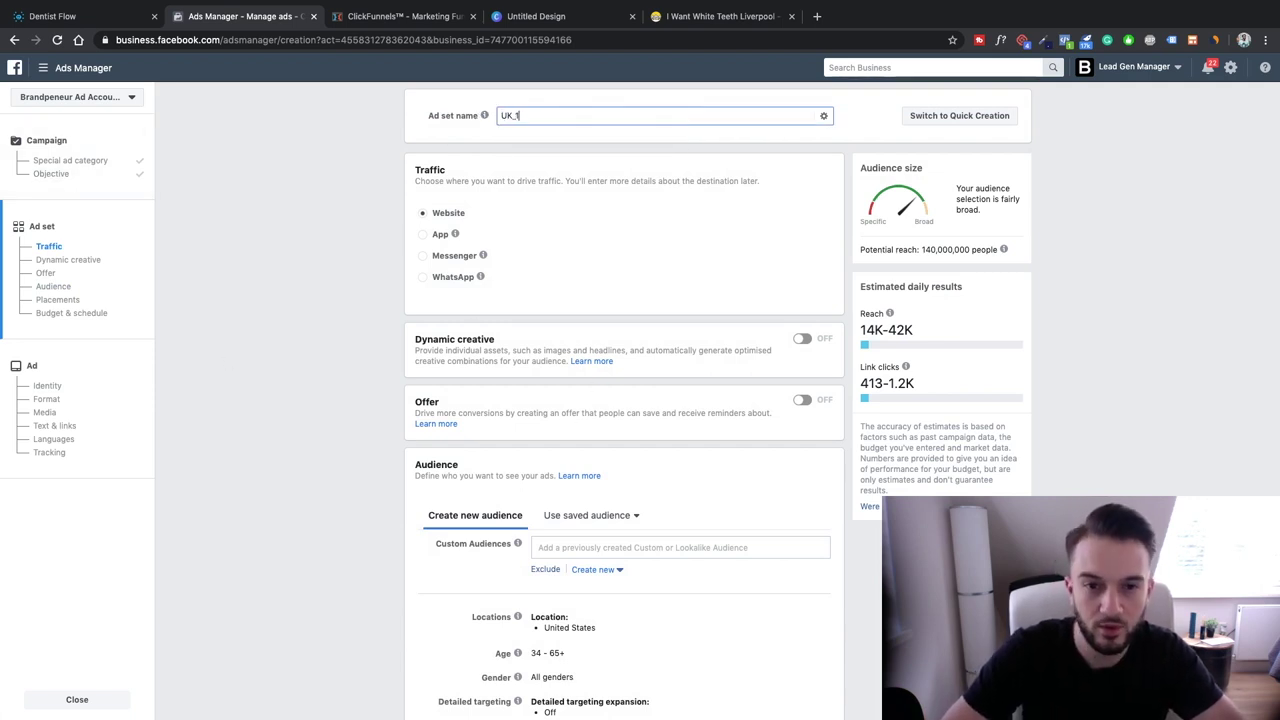
type("8-55_")
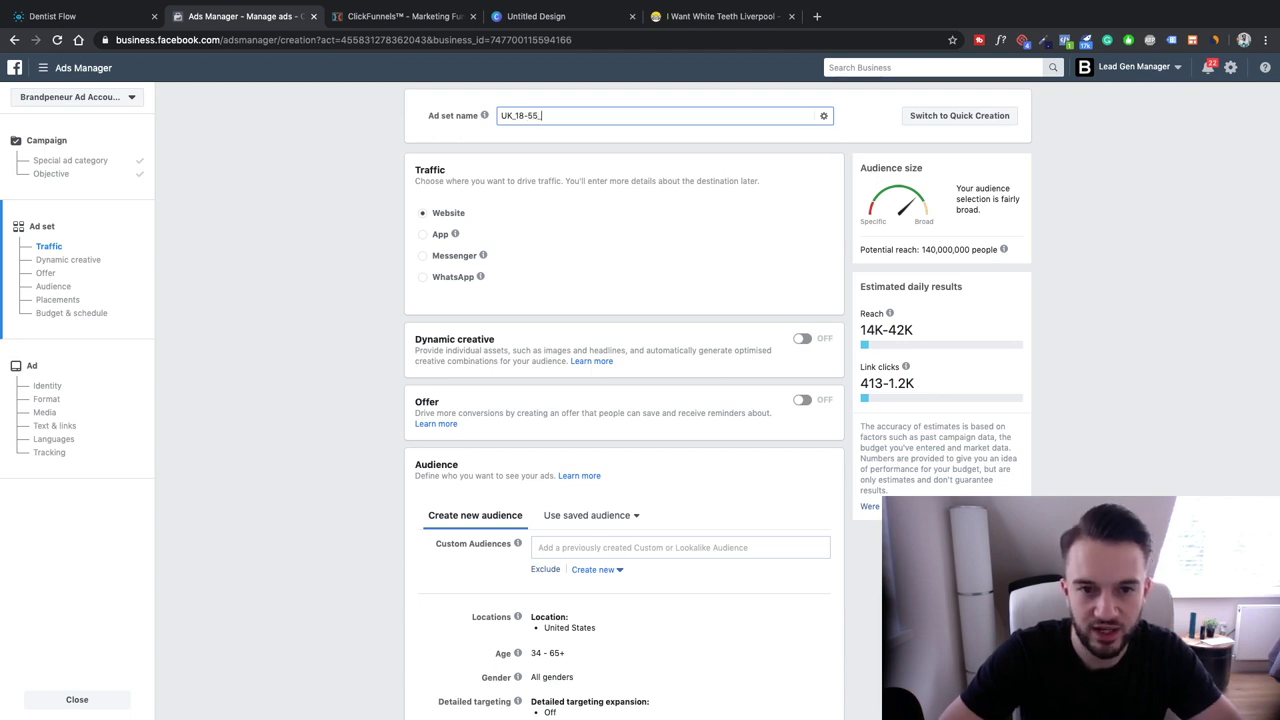
type("F")
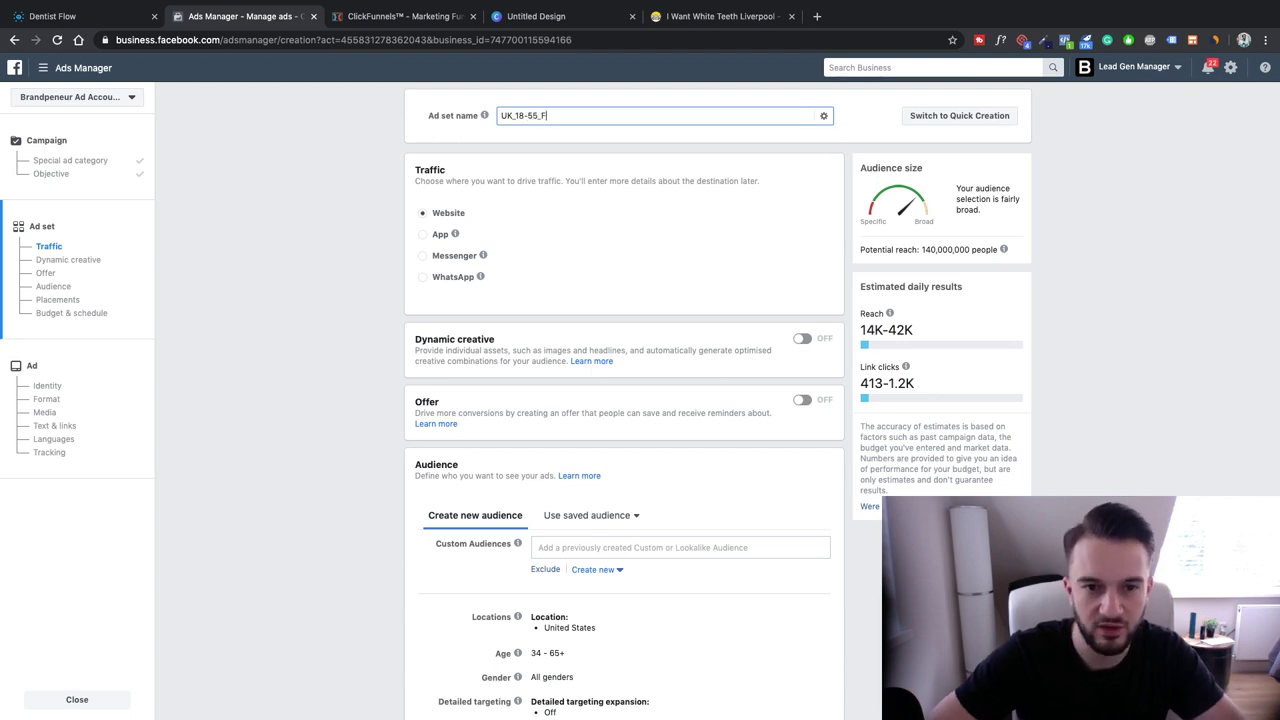
Step: Try Messenger and WhatsApp as the traffic destination and set it back to Website
left_click(682, 262)
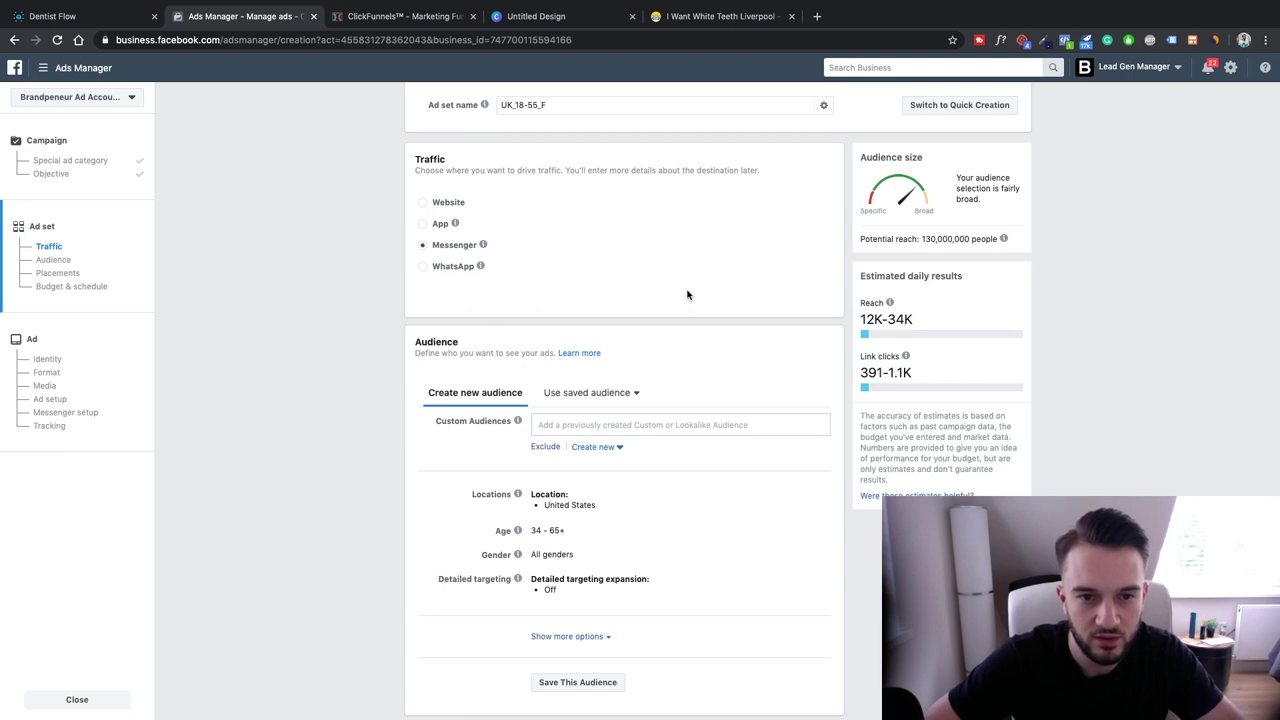
left_click(422, 266)
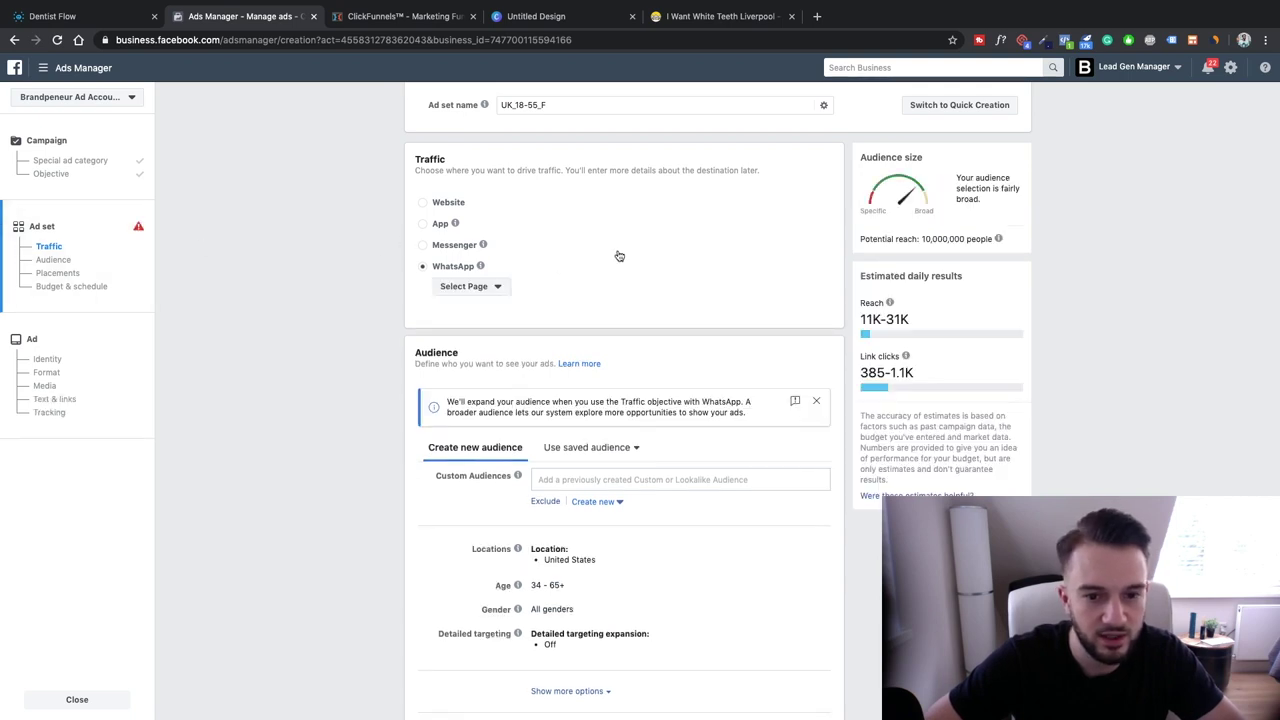
scroll(618, 254, "down", 1)
scroll(618, 254, "up", 1)
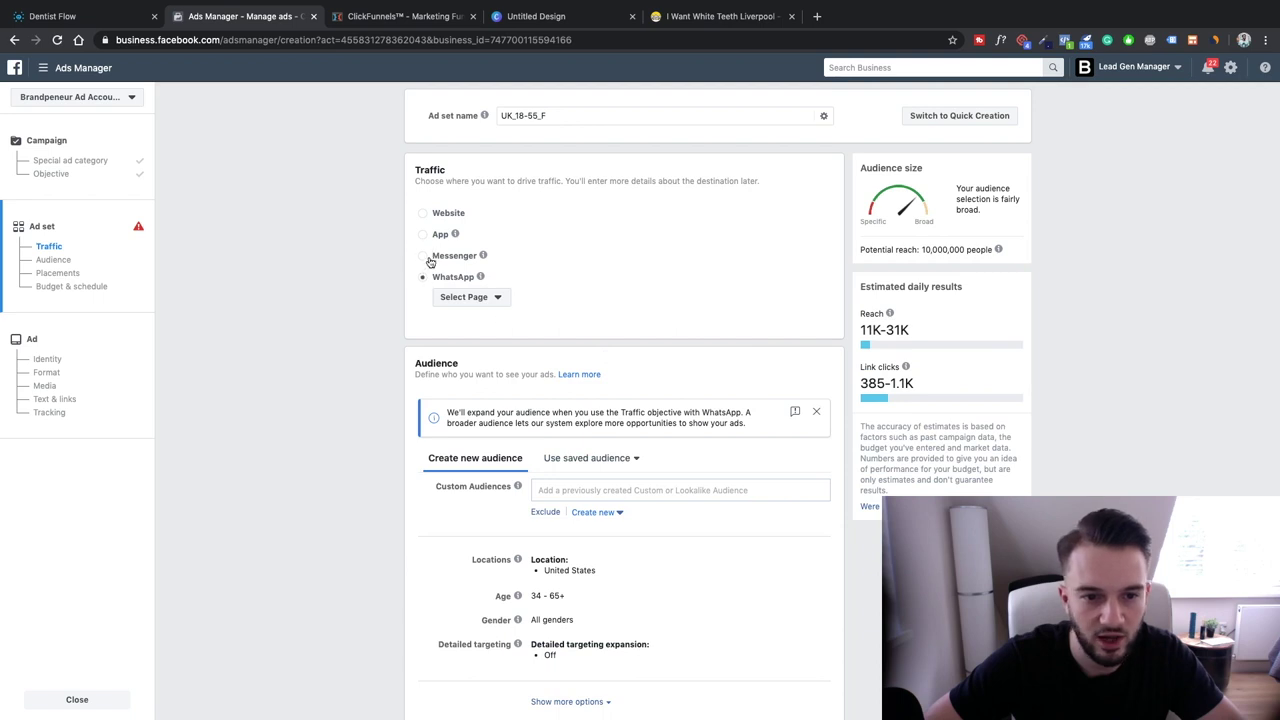
left_click(424, 215)
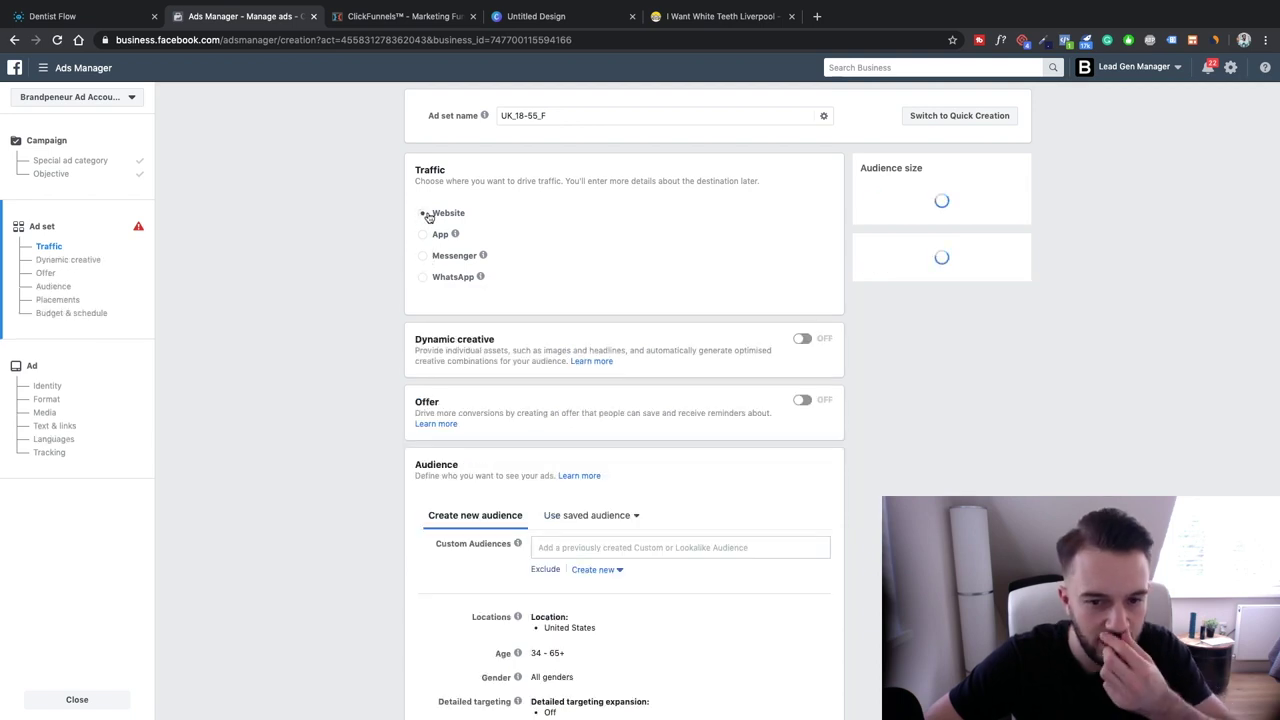
Step: Turn on dynamic creative for the ad set
scroll(403, 354, "down", 1)
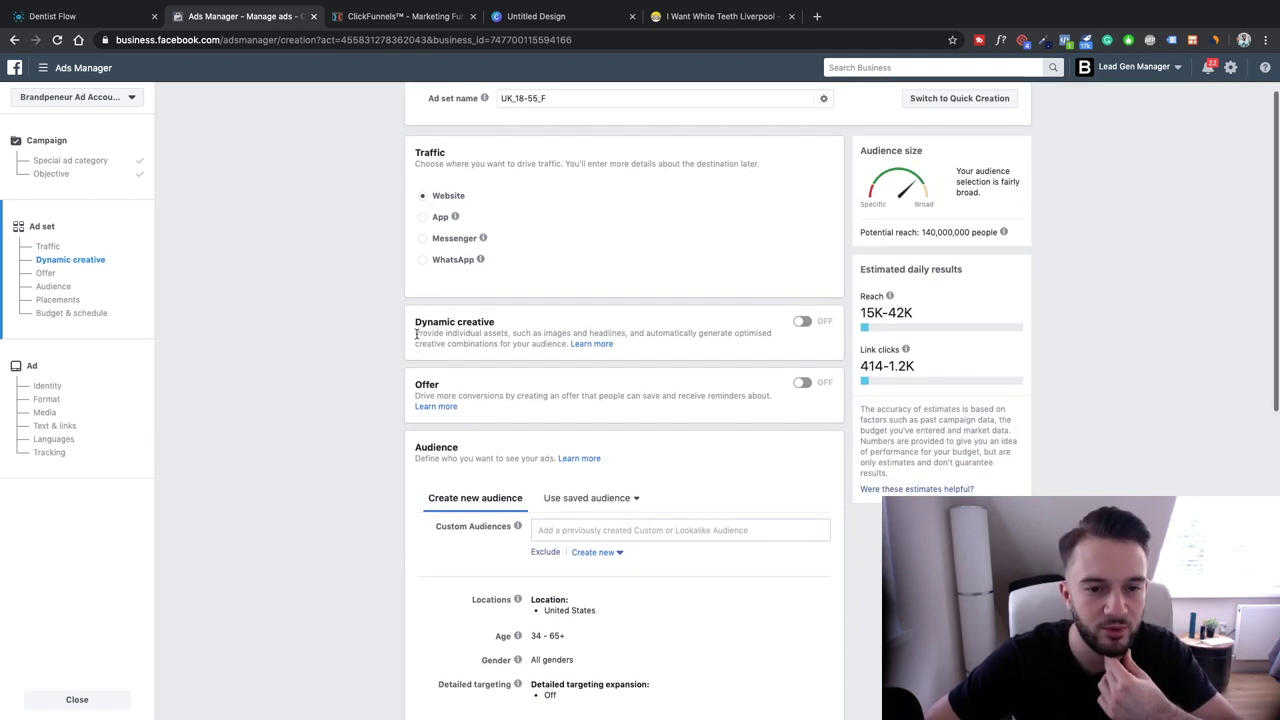
left_click_drag(415, 327, 506, 325)
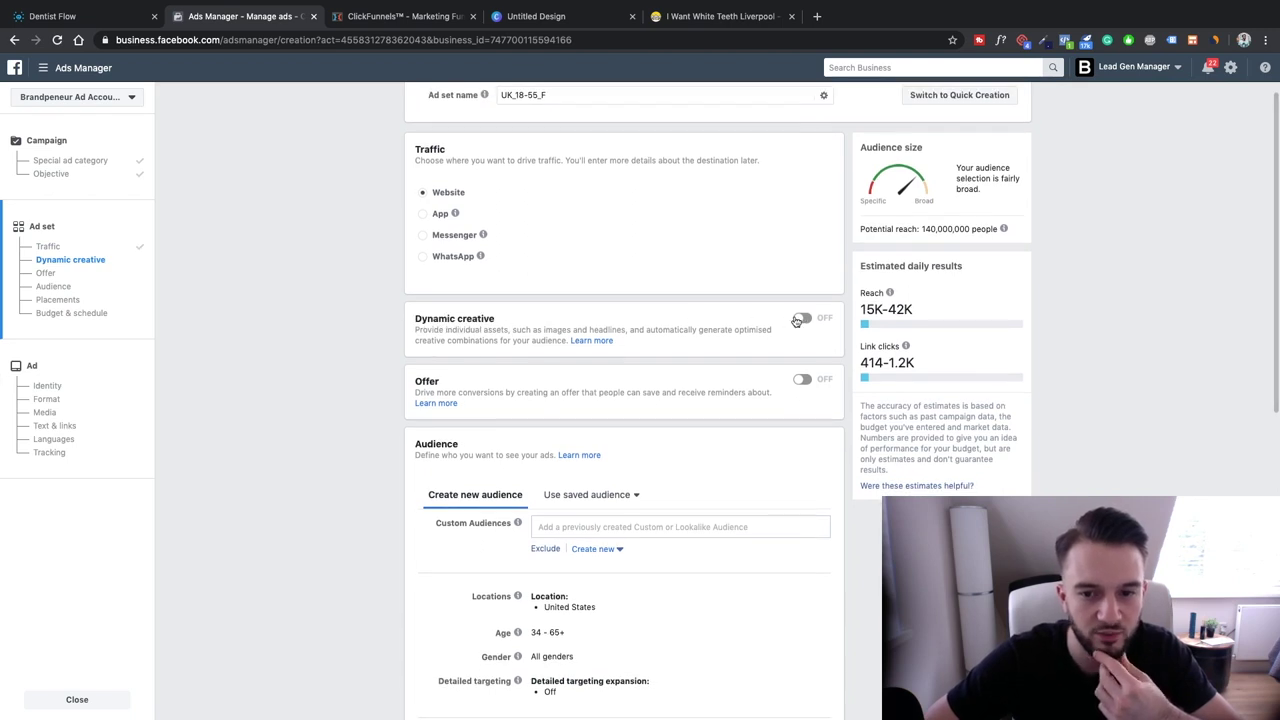
left_click(803, 321)
left_click(786, 331)
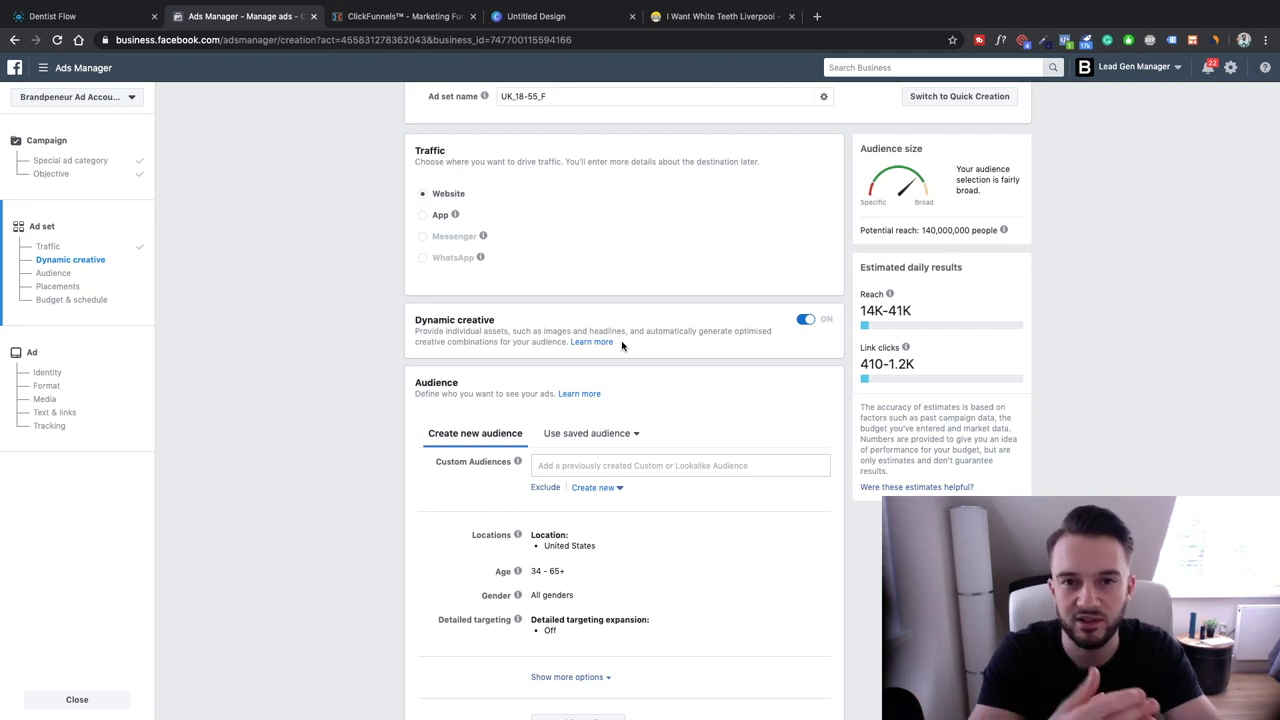
Step: Open the audience locations for editing, remove United States and clear the unfinished entry from the location search
scroll(621, 345, "down", 1)
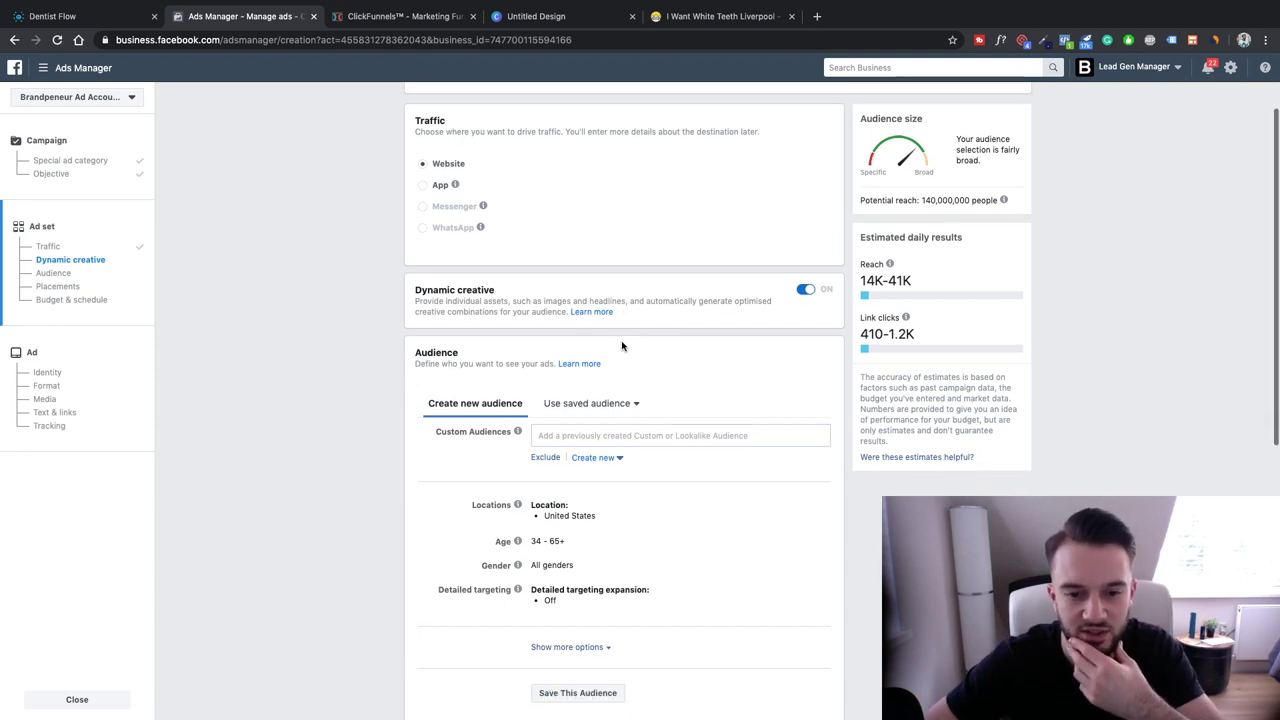
scroll(543, 403, "down", 2)
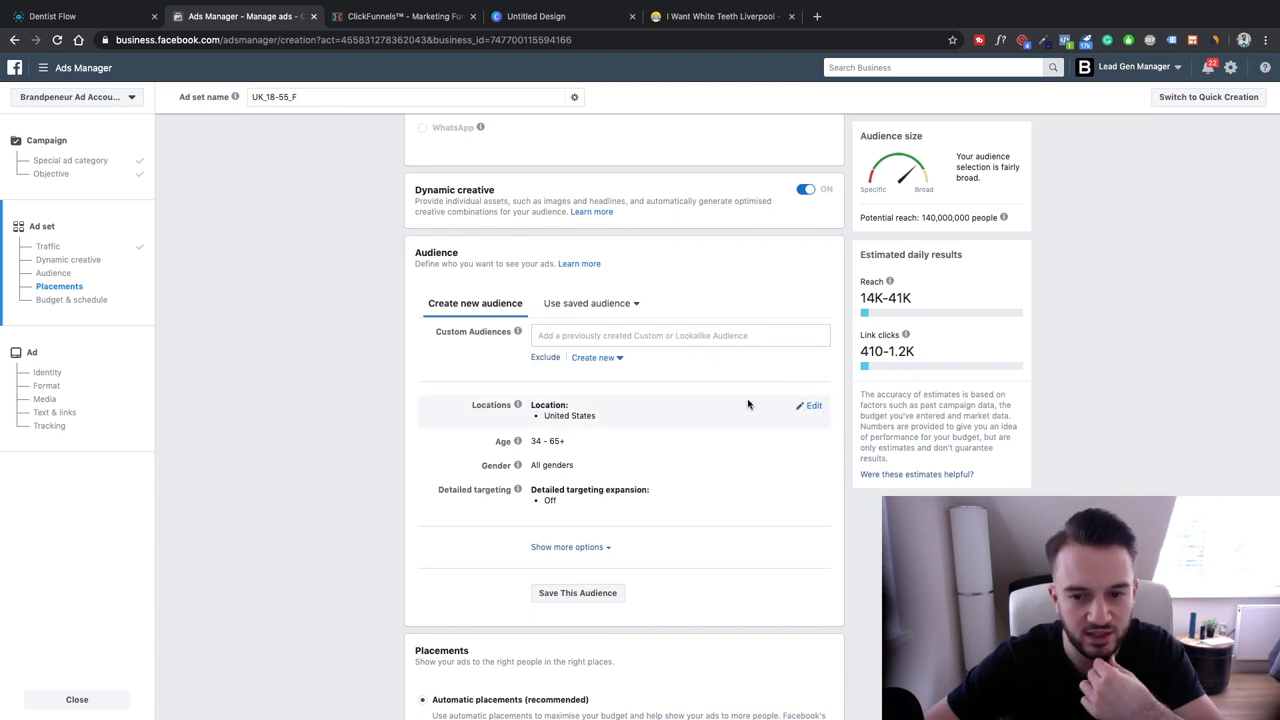
left_click(808, 405)
left_click(818, 455)
left_click(634, 496)
type("U")
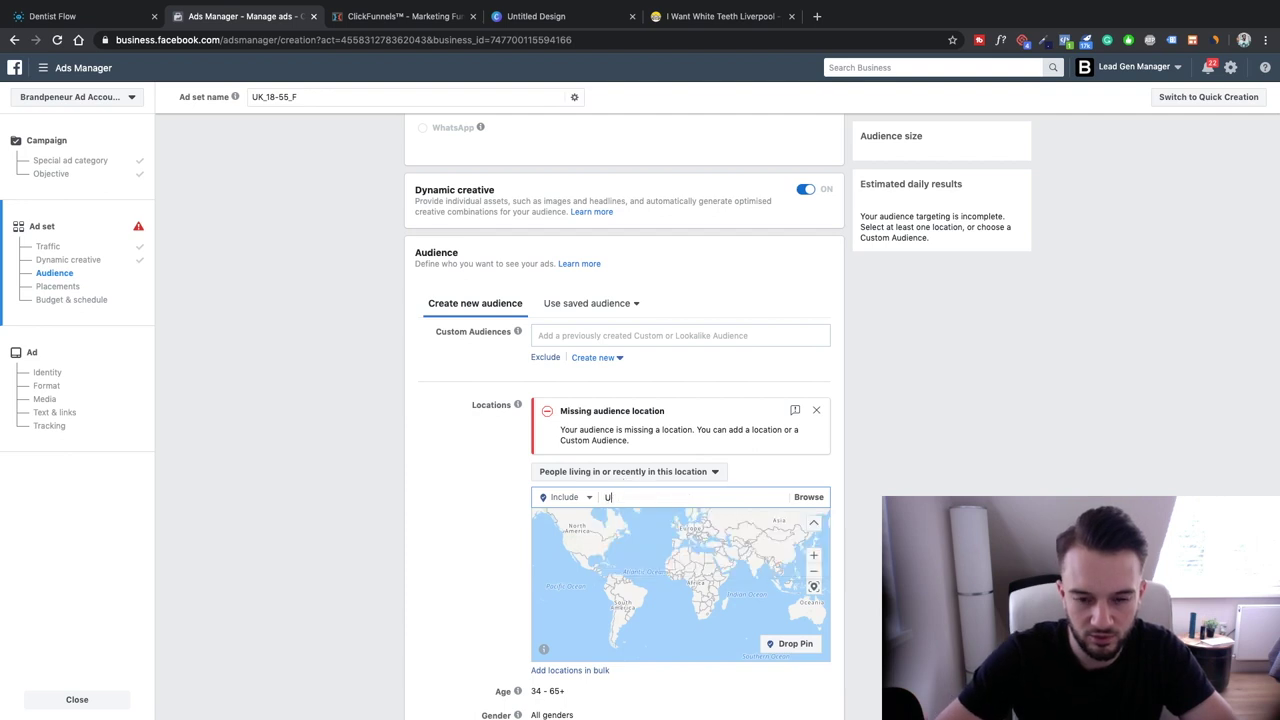
key("BackSpace")
key("BackSpace")
key("BackSpace")
key("BackSpace")
Step: Check the clinic's location on its teeth-whitening website and add Liverpool, England, United Kingdom to the ad set's audience locations
left_click(725, 17)
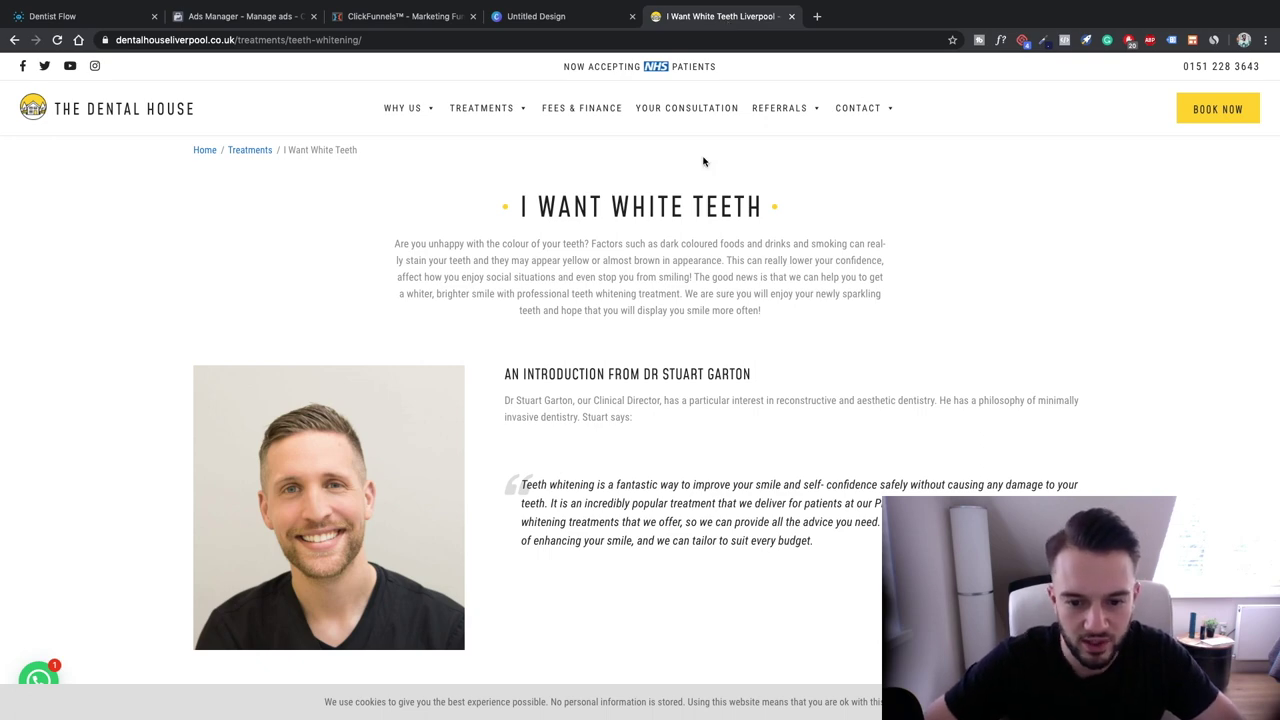
scroll(660, 205, "down", 20)
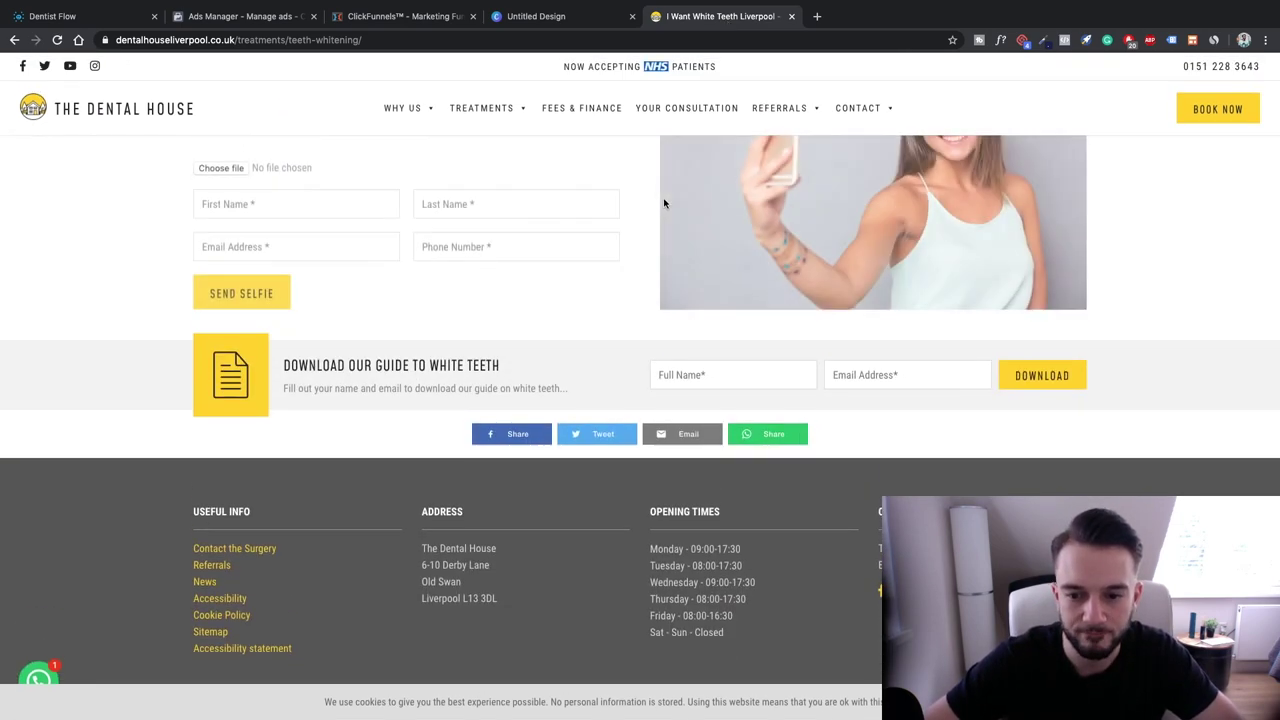
scroll(663, 300, "up", 20)
left_click(200, 16)
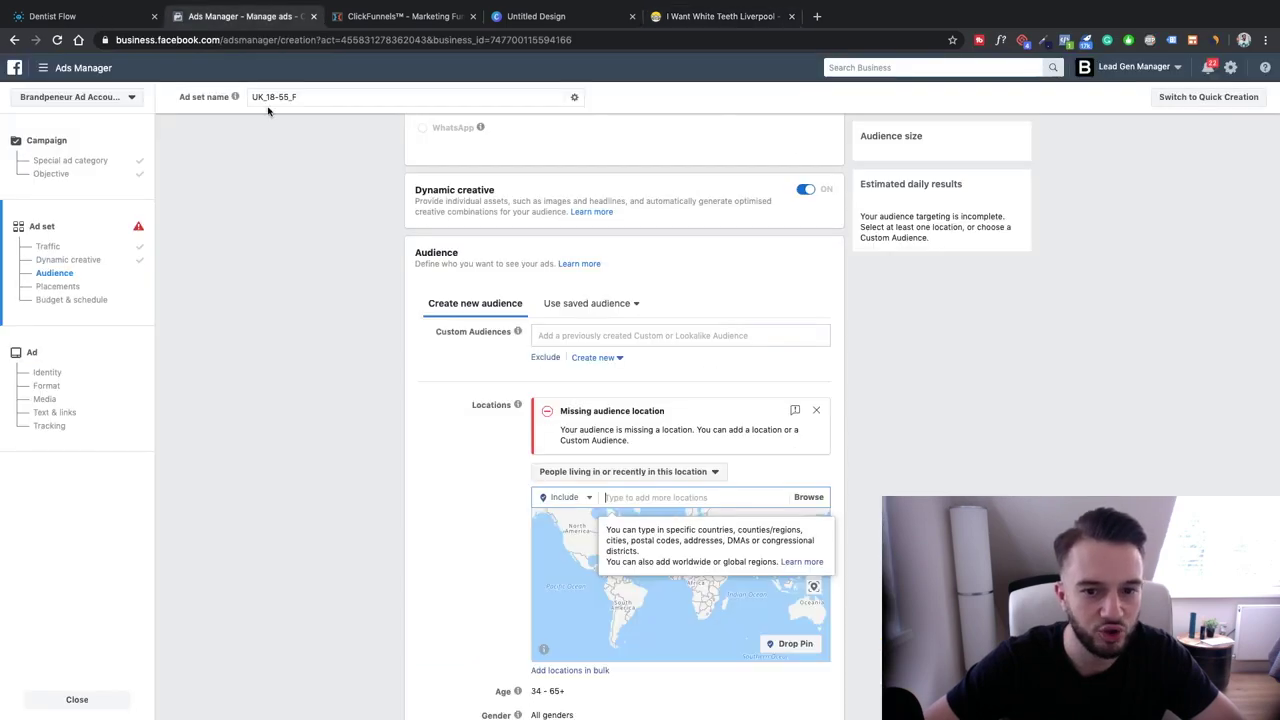
left_click(648, 335)
left_click(457, 357)
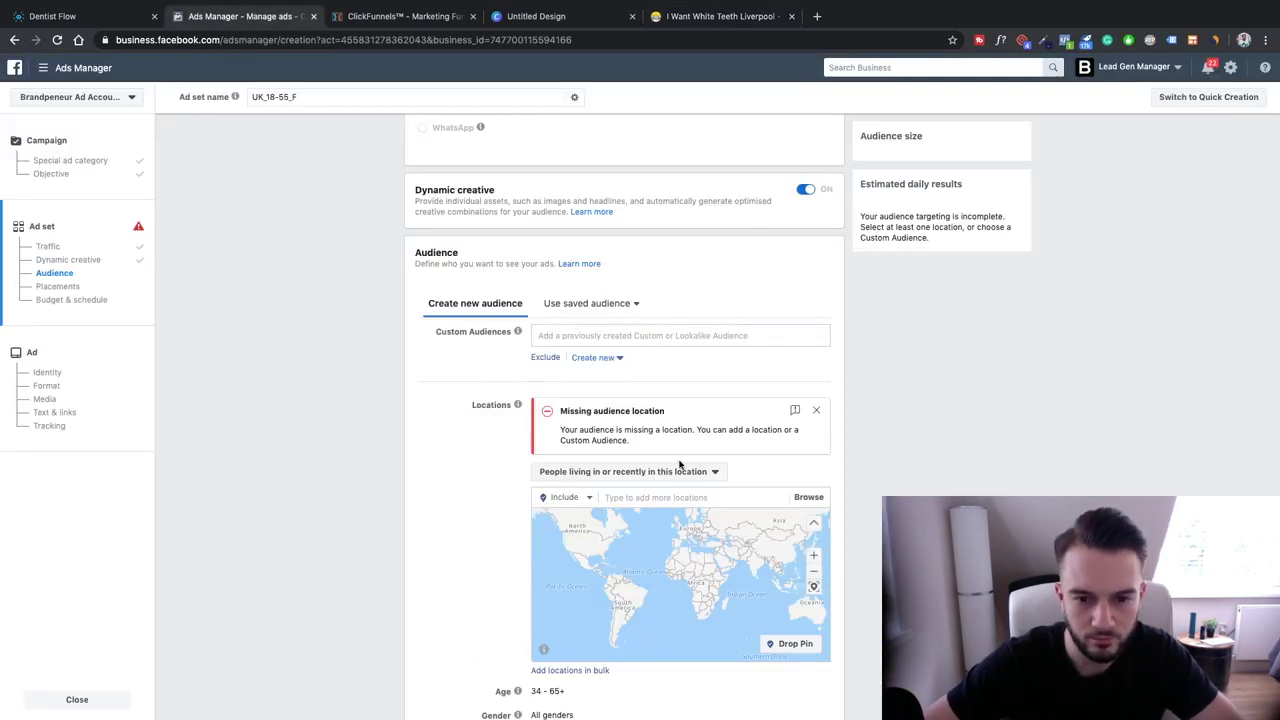
left_click(666, 497)
type("Liverpool")
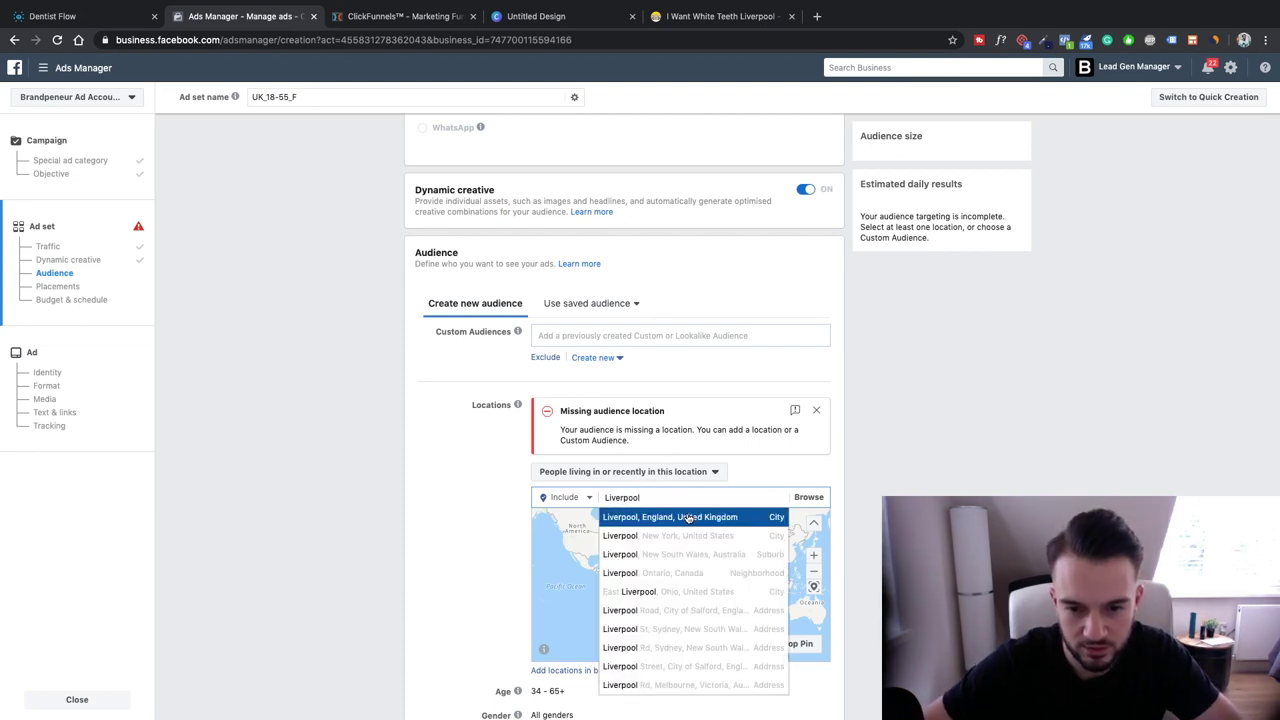
left_click(688, 517)
Step: Reduce the Liverpool targeting radius to 30 km, converting 40 km and 30 km to miles with Spotlight for comparison
left_click(675, 456)
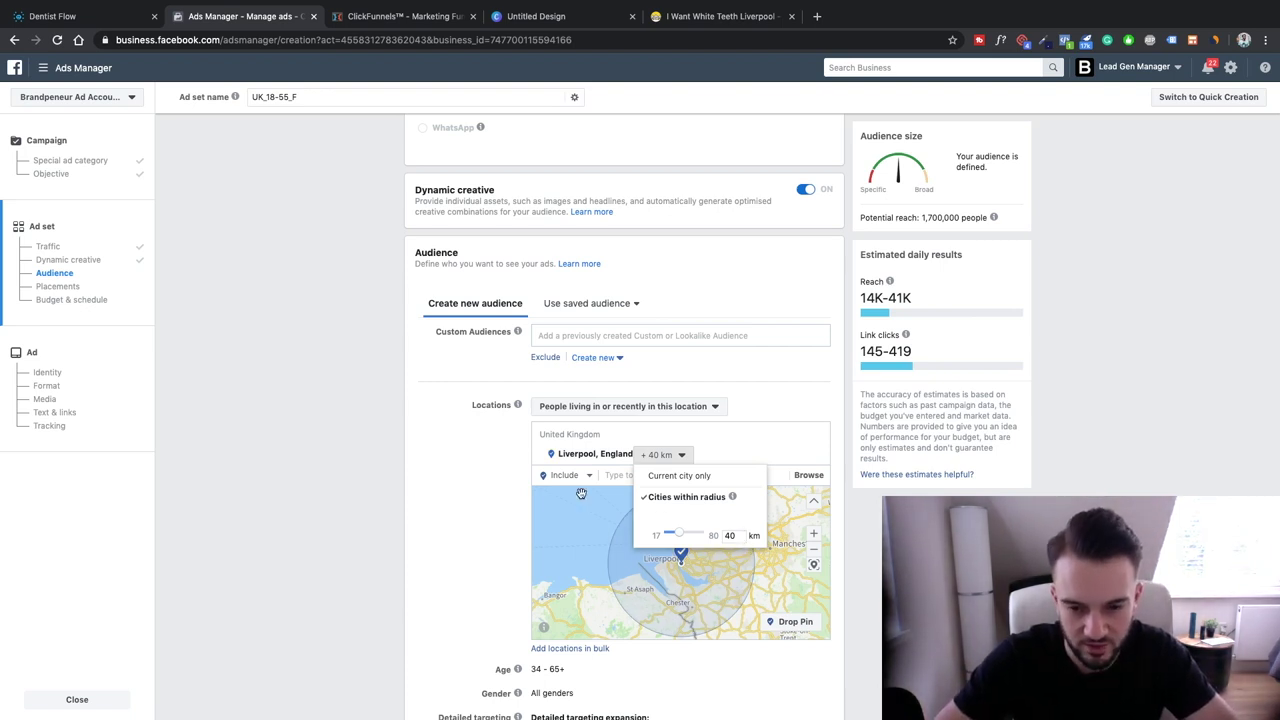
key("super+space")
type("40 km")
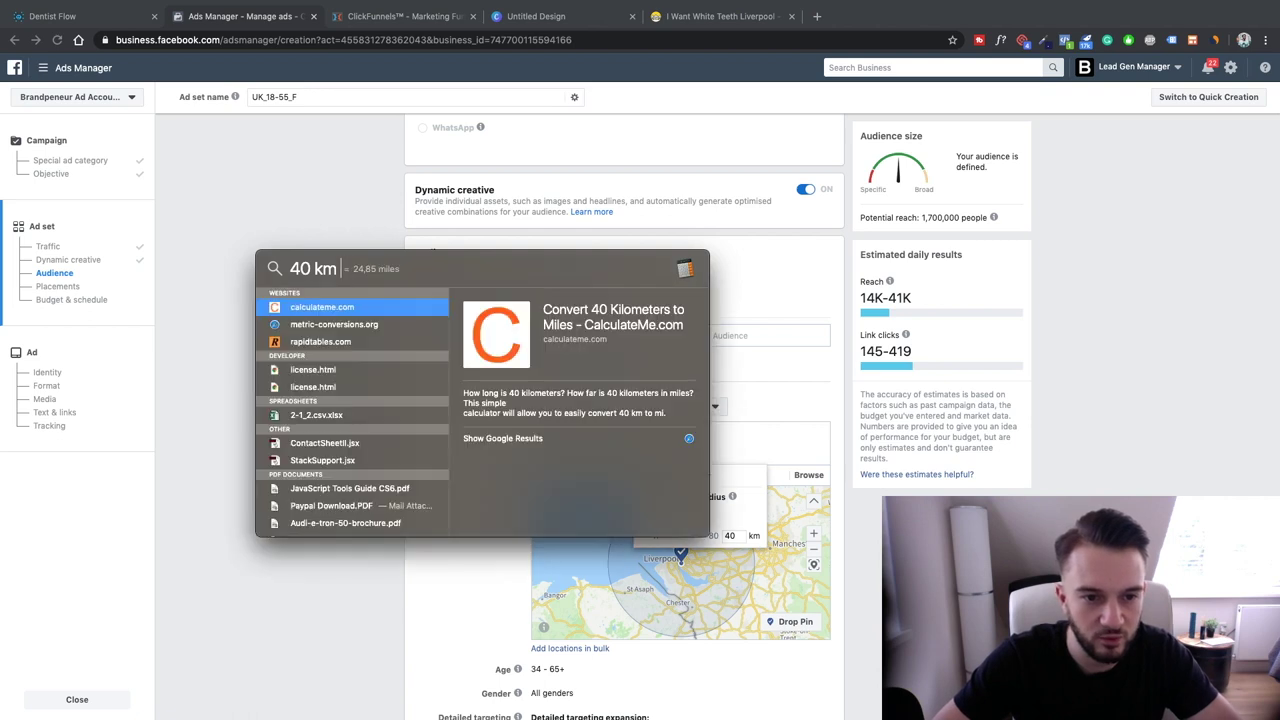
key("Escape")
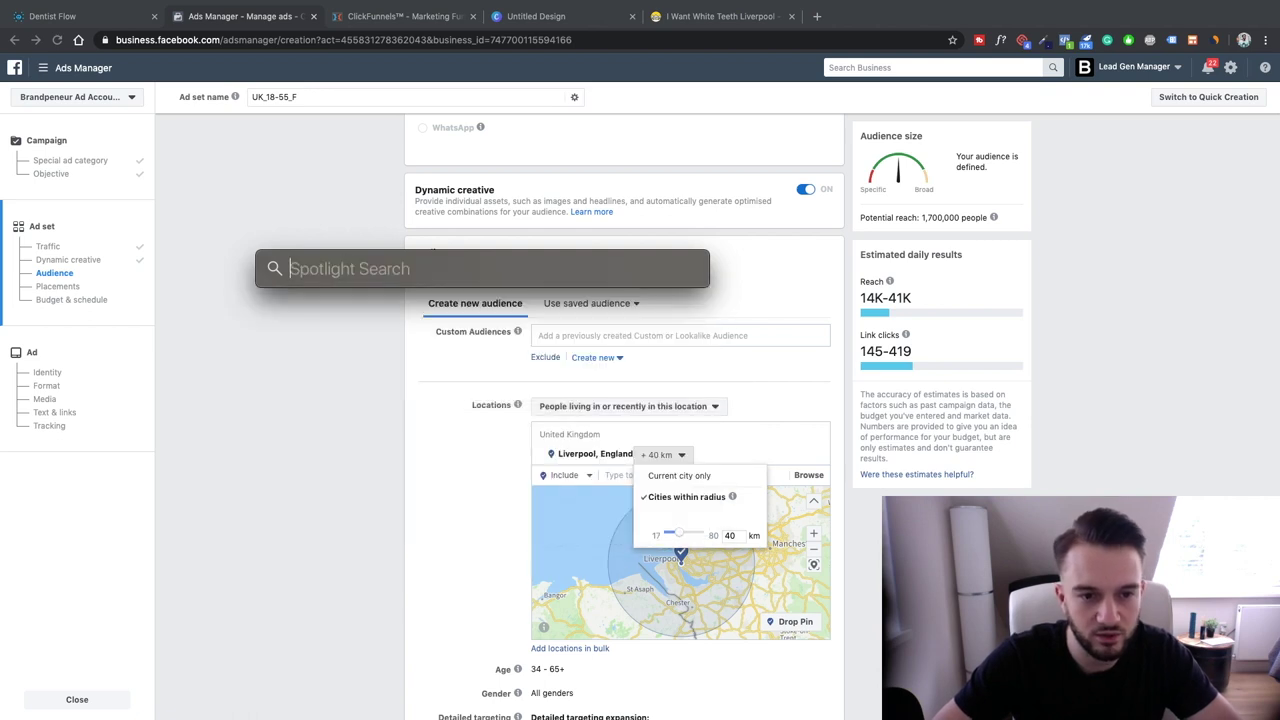
key("Escape")
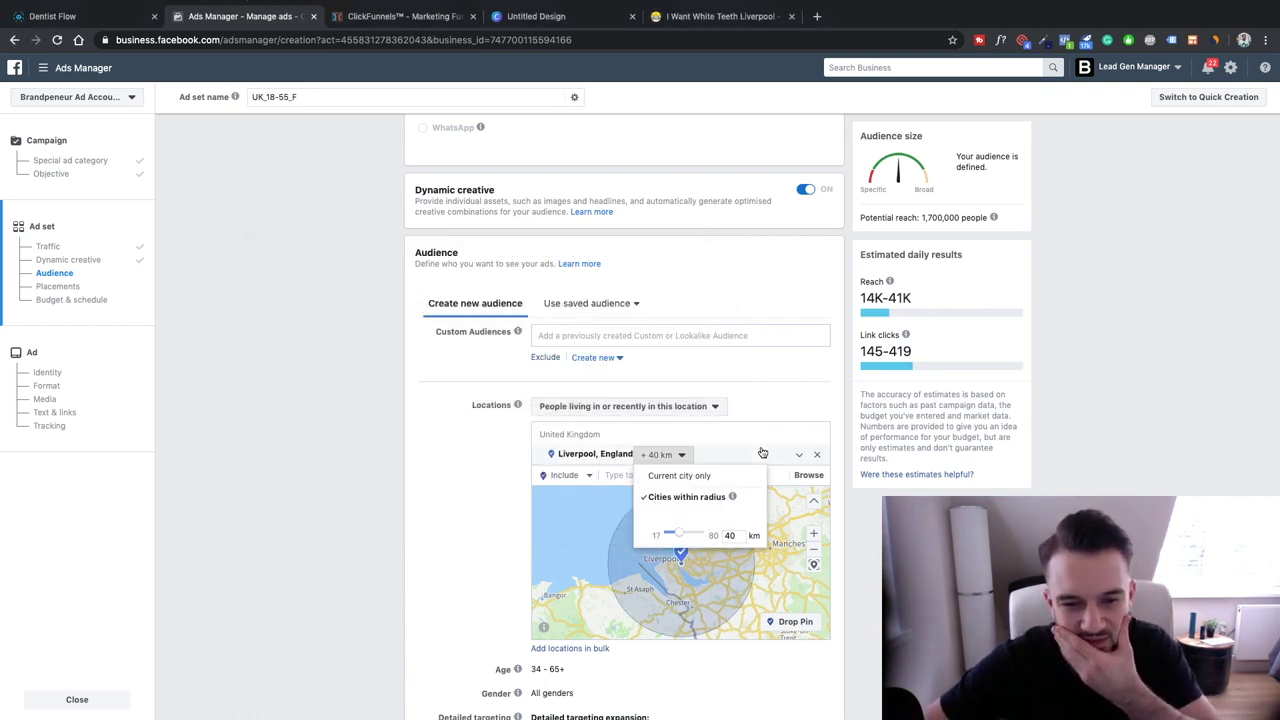
left_click_drag(681, 533, 668, 534)
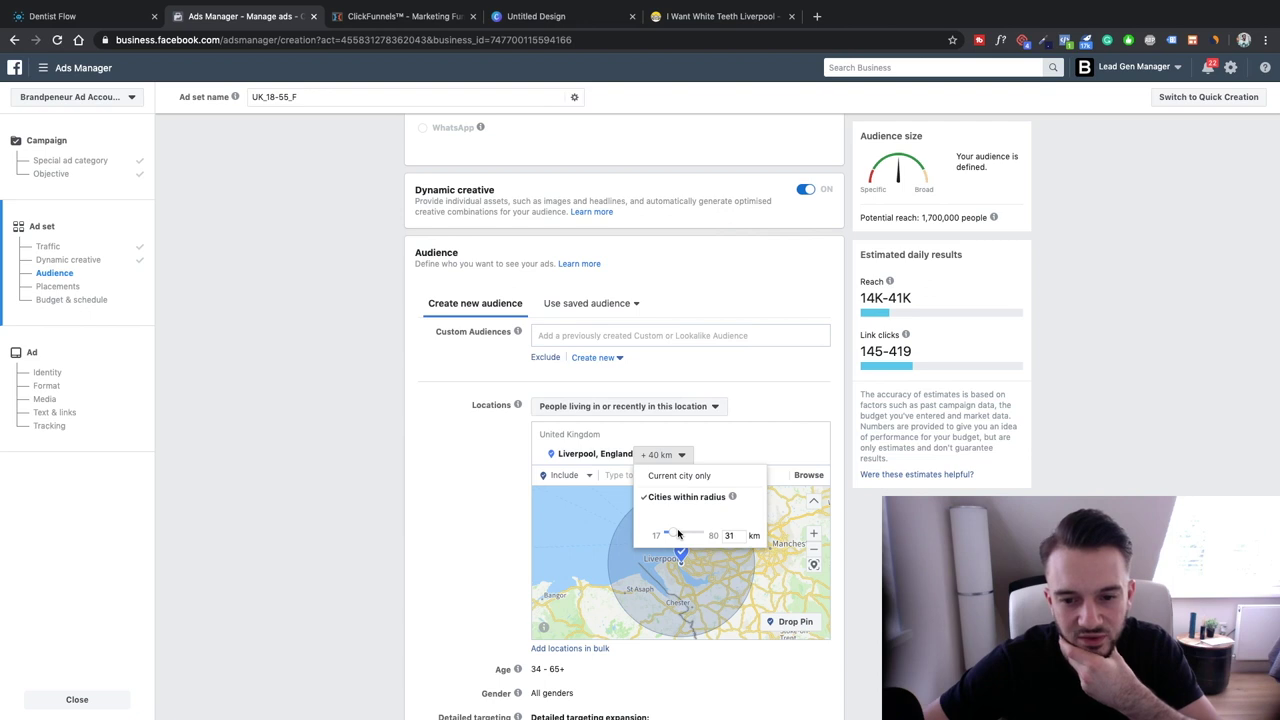
key("super+space")
type("30 km")
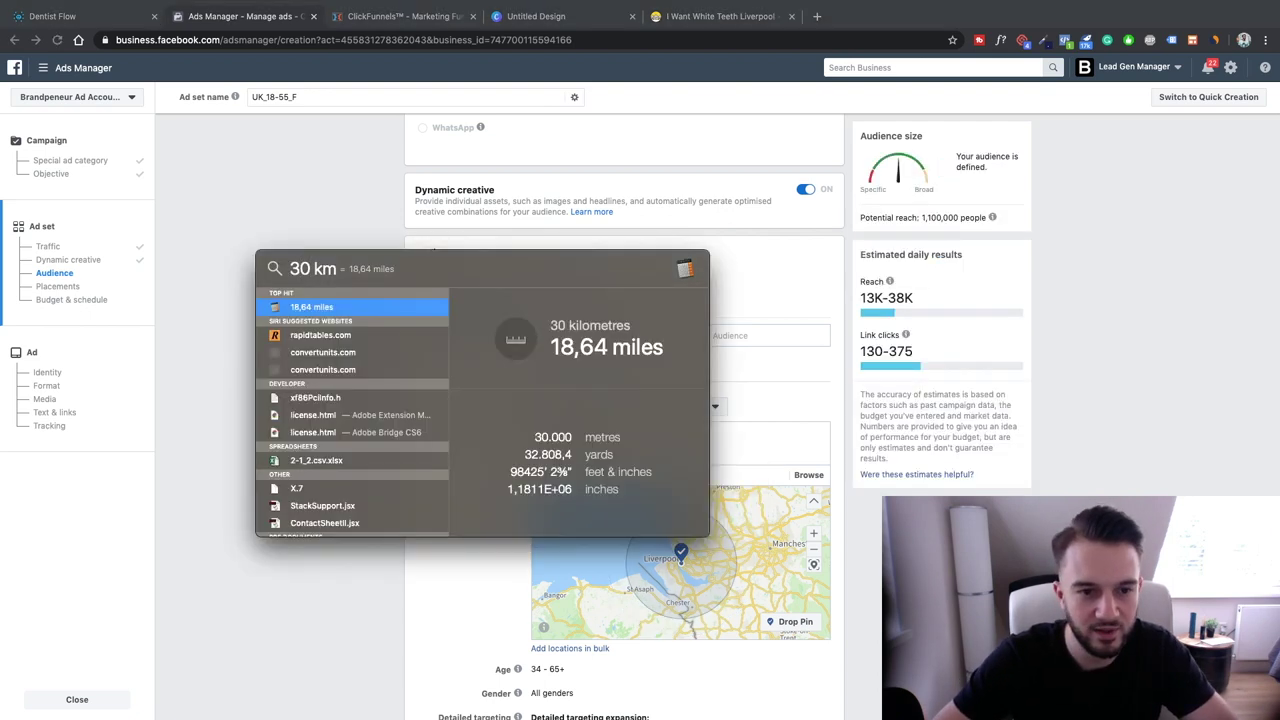
key("super+space")
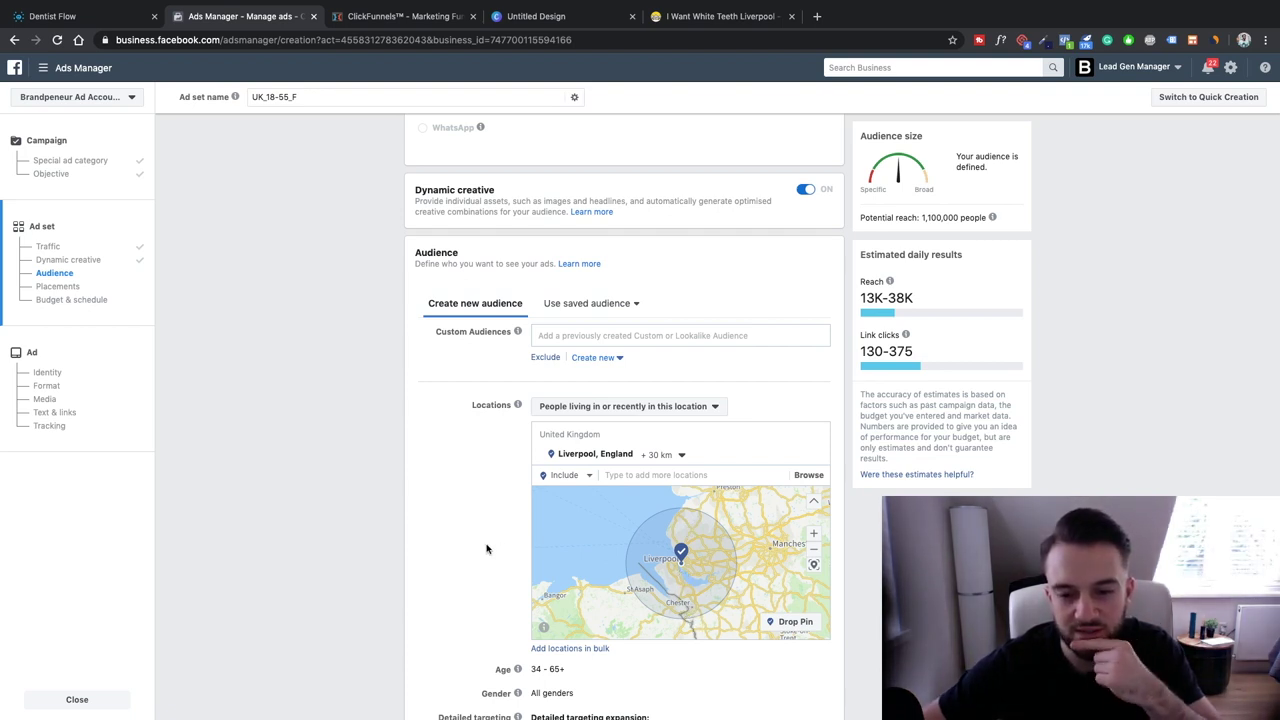
Step: Open the audience age range for editing and set the minimum age to 18
scroll(486, 548, "down", 2)
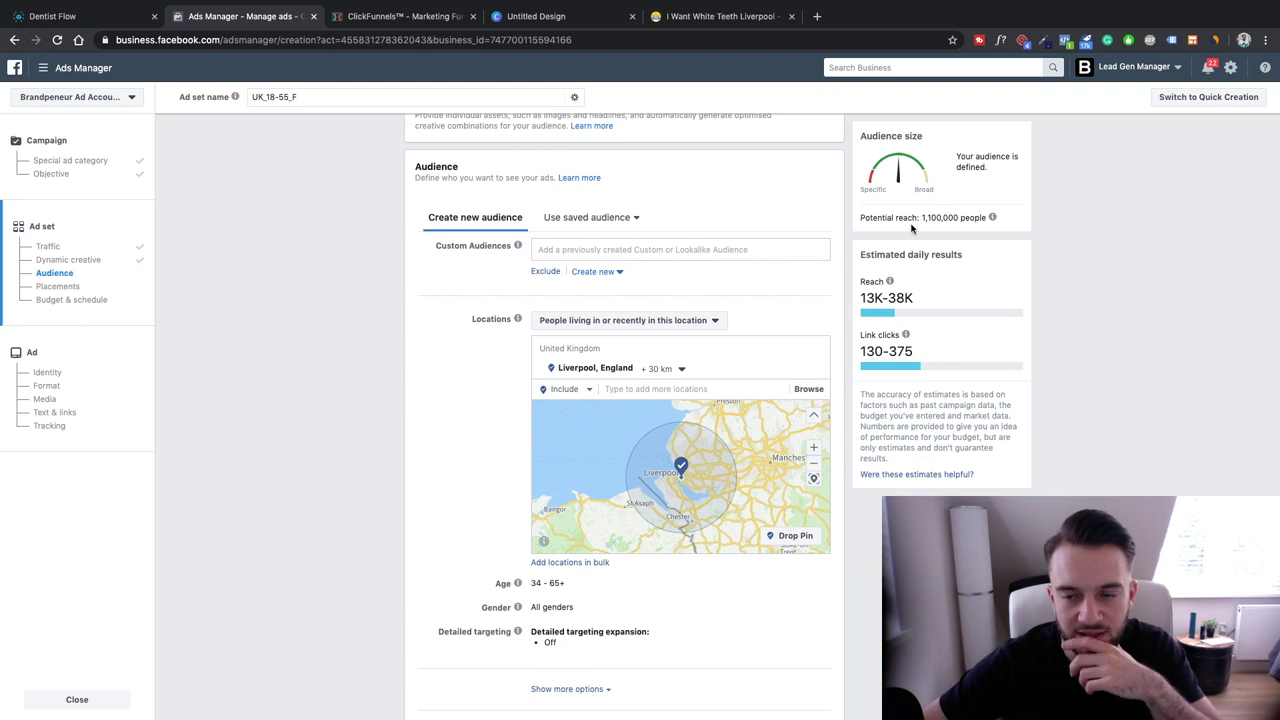
scroll(480, 477, "down", 5)
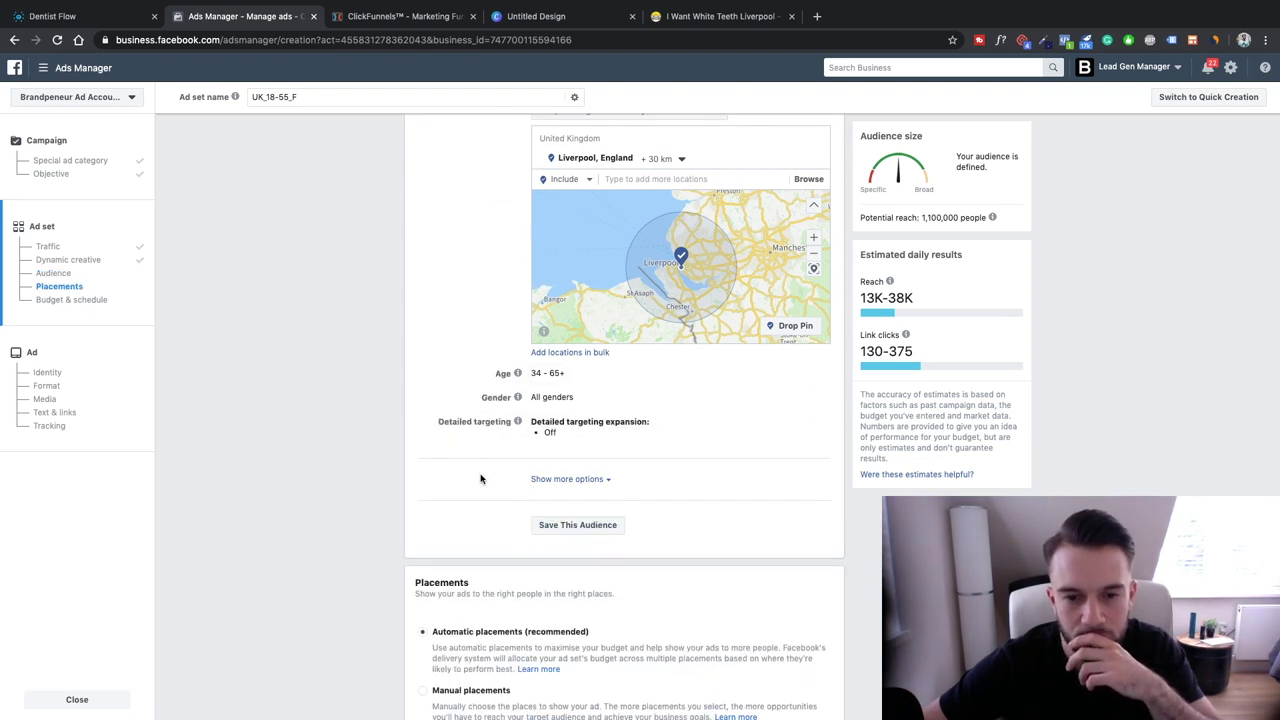
scroll(481, 477, "up", 3)
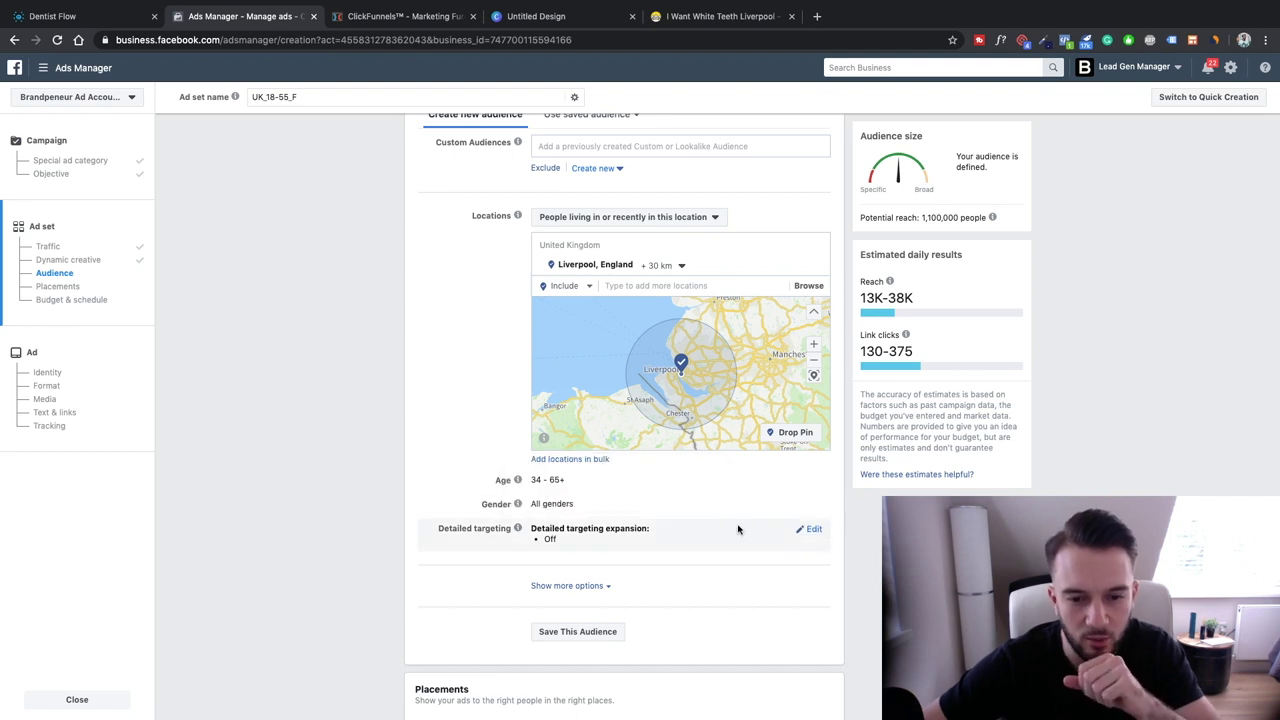
left_click(797, 483)
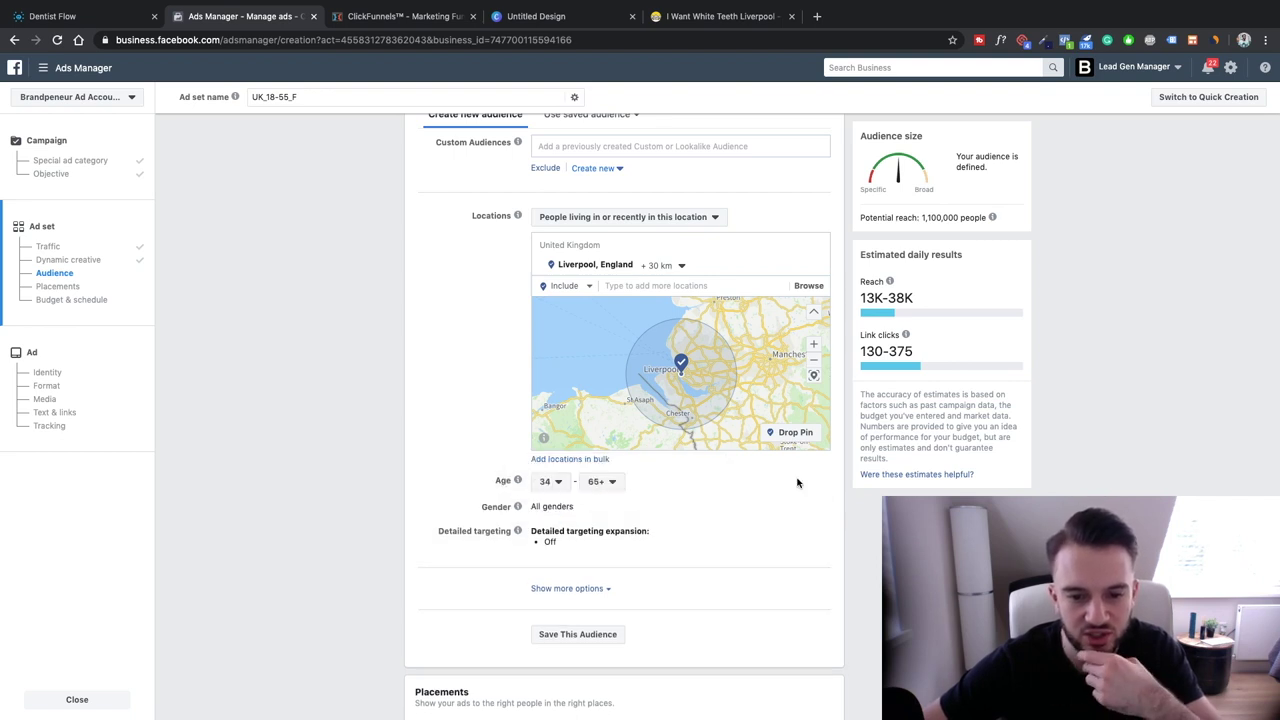
left_click(549, 482)
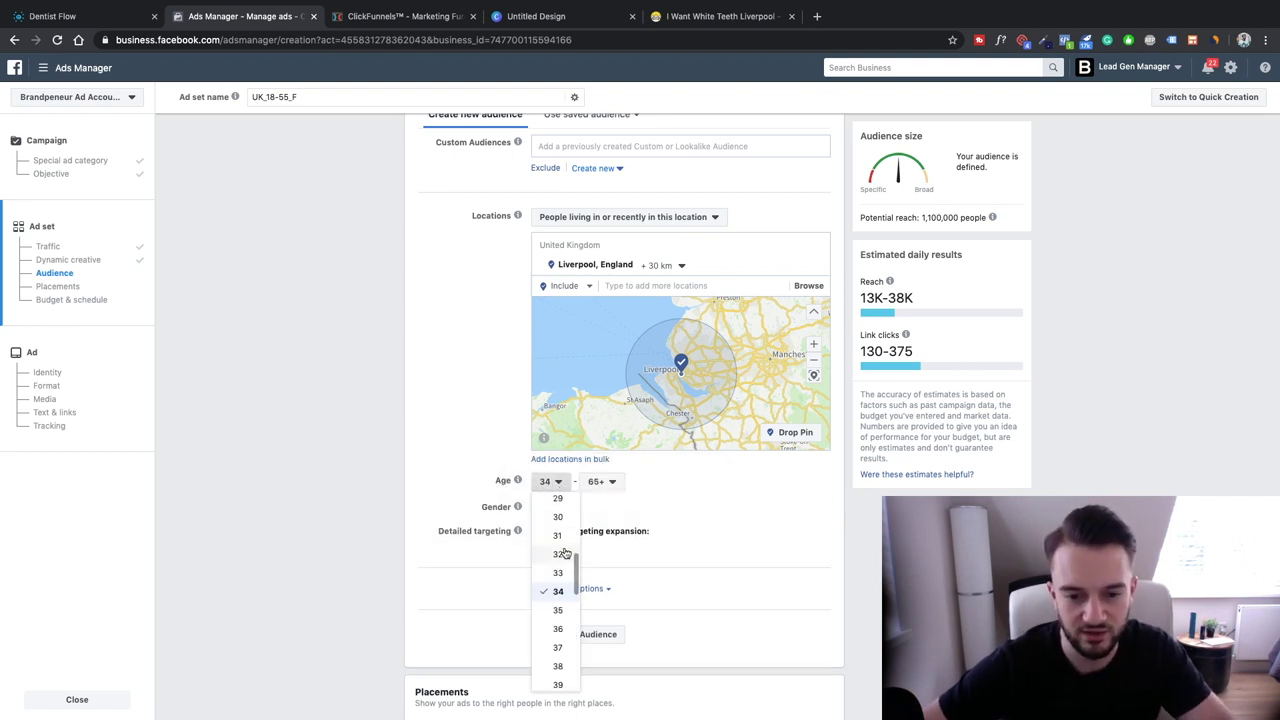
scroll(563, 572, "down", 2)
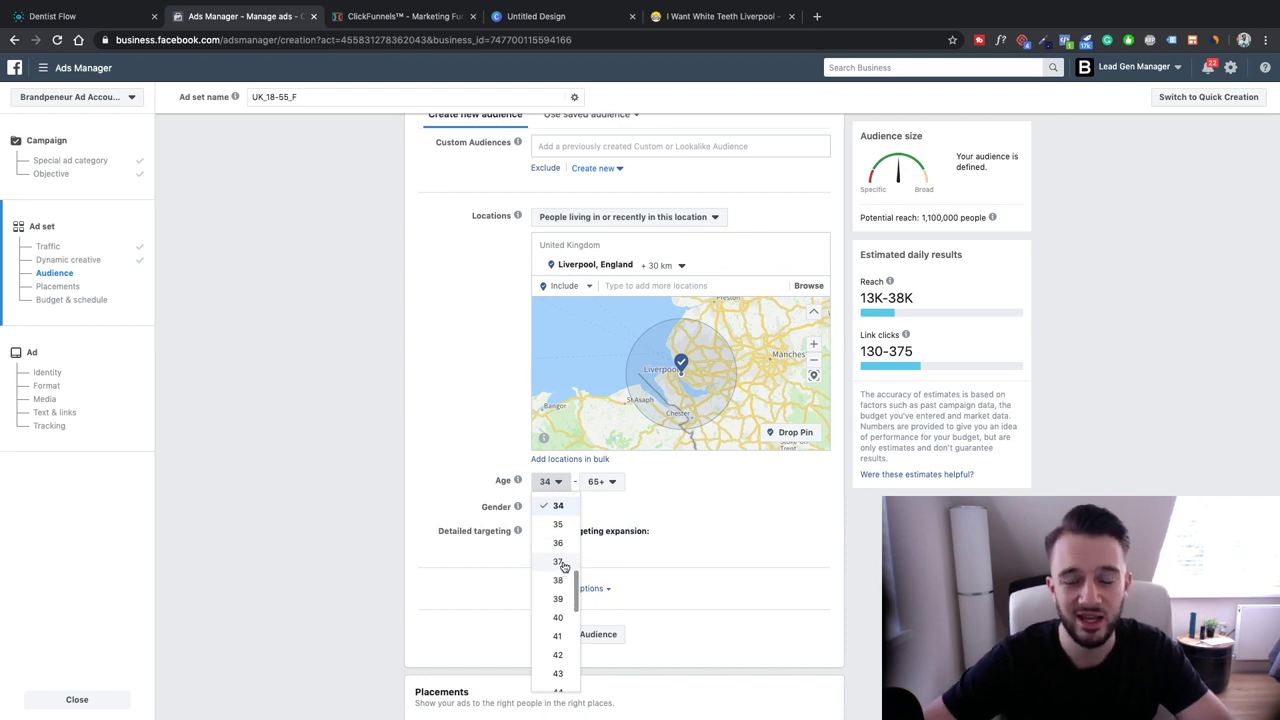
scroll(563, 567, "up", 1)
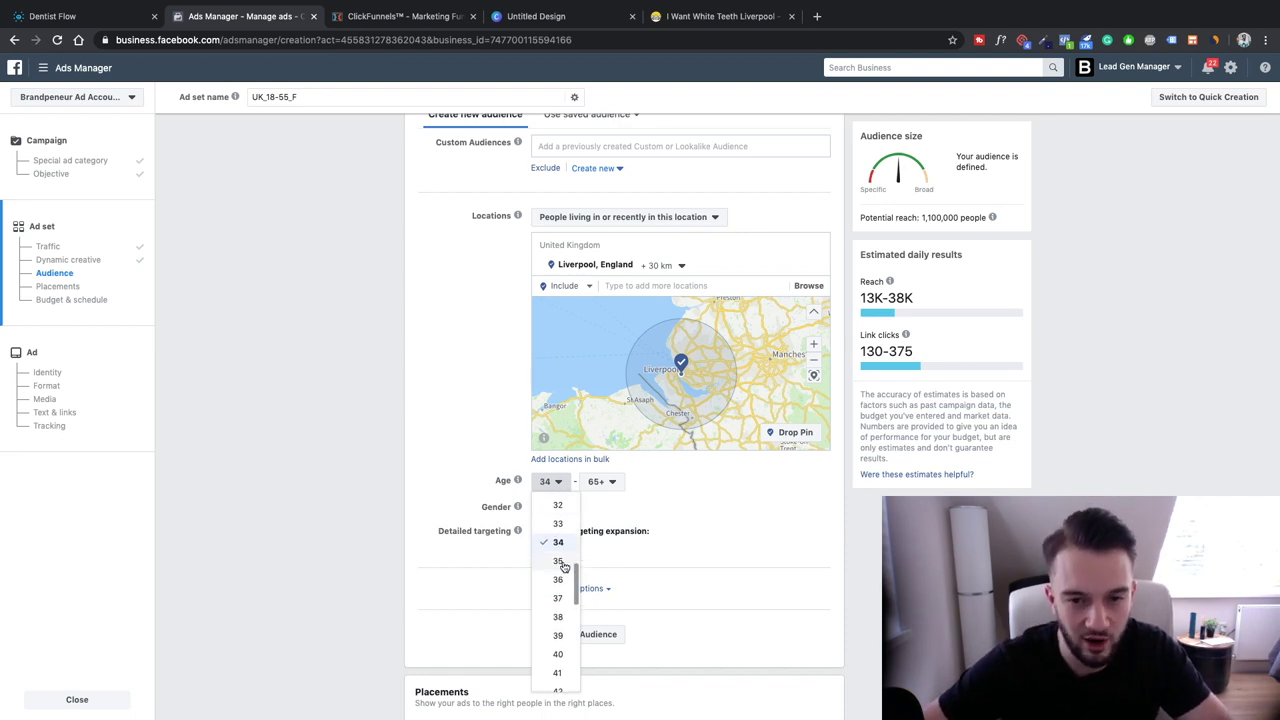
scroll(563, 567, "up", 5)
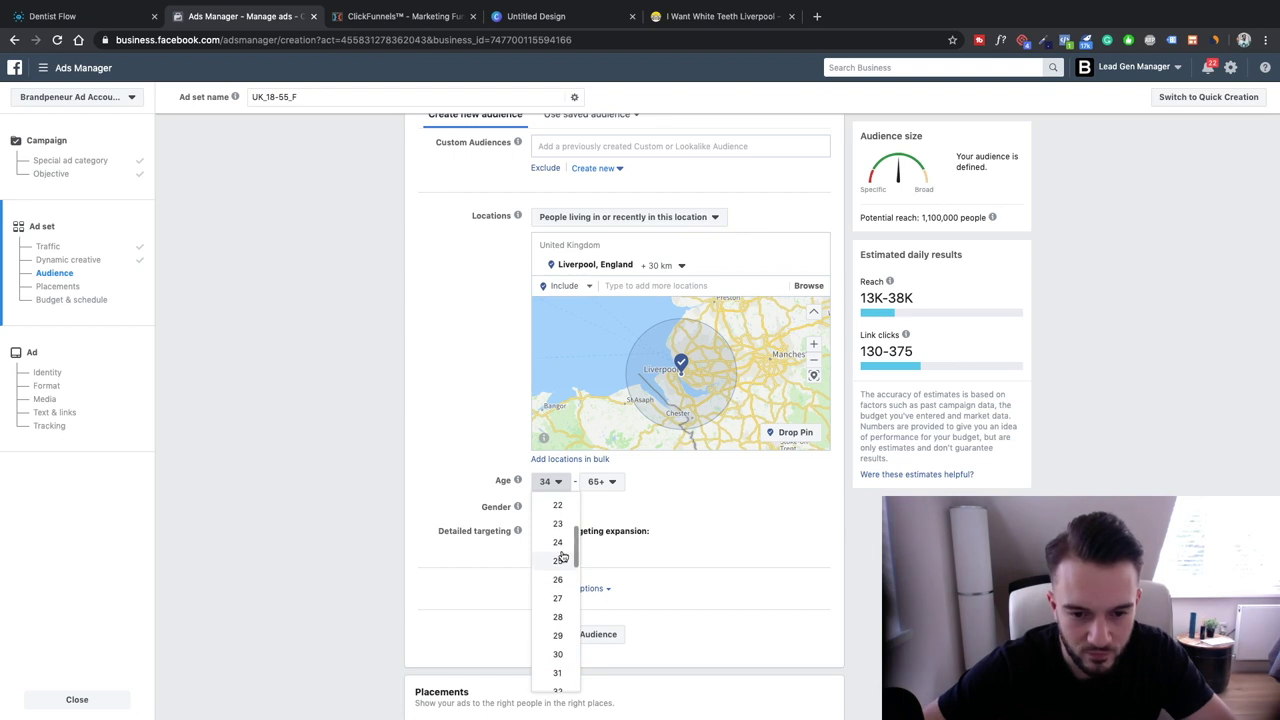
scroll(557, 561, "up", 1)
scroll(557, 561, "up", 1)
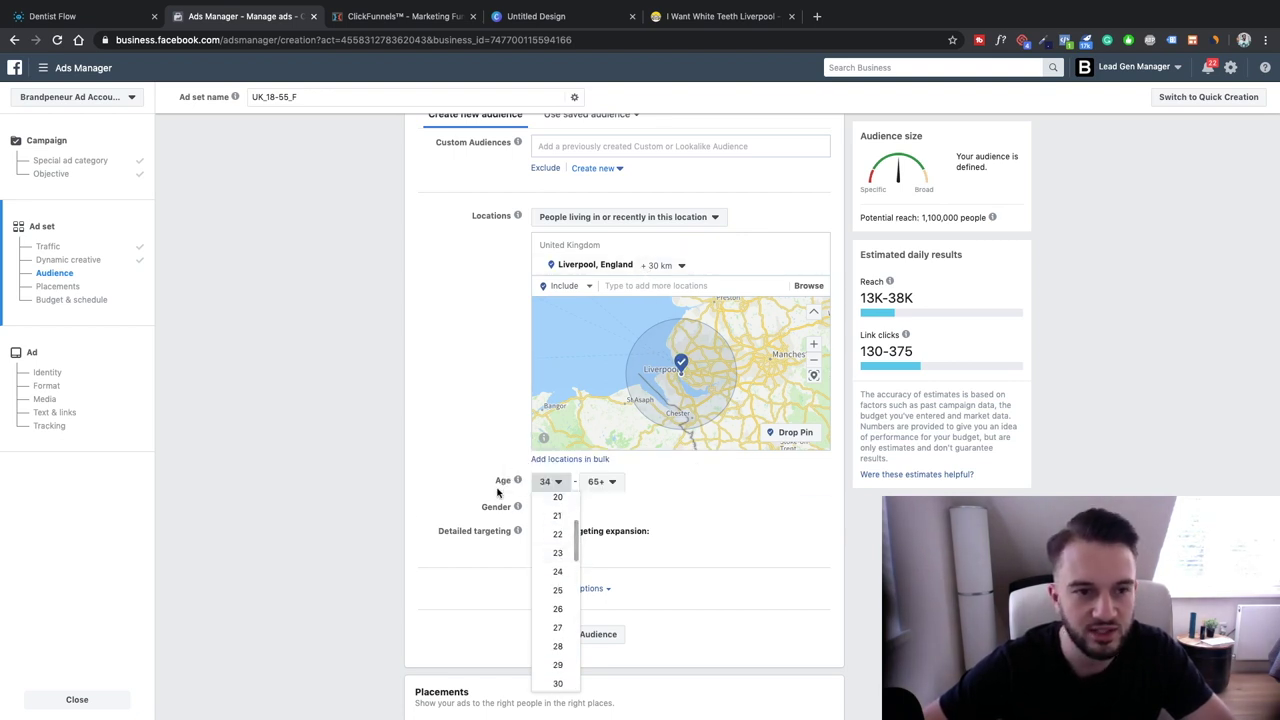
scroll(556, 568, "up", 2)
left_click(557, 500)
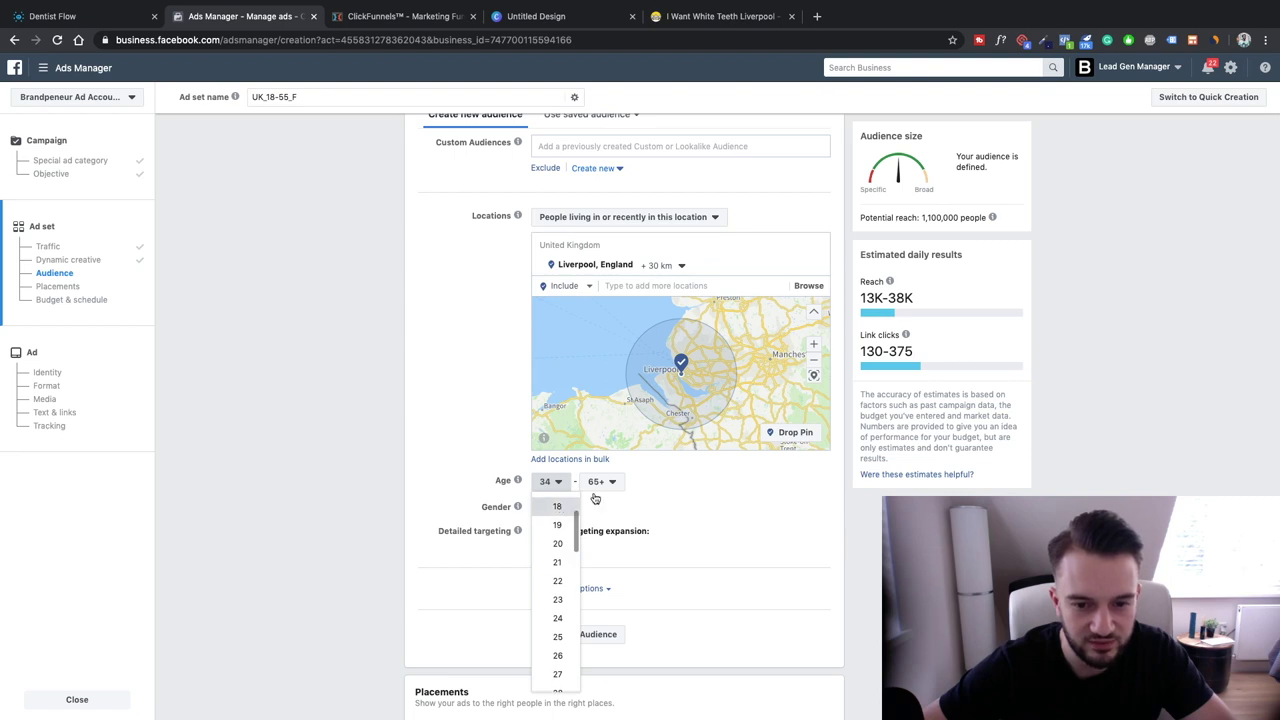
Step: Set the audience's maximum age to 55 and restrict the gender to Women
left_click(607, 484)
scroll(606, 509, "up", 1)
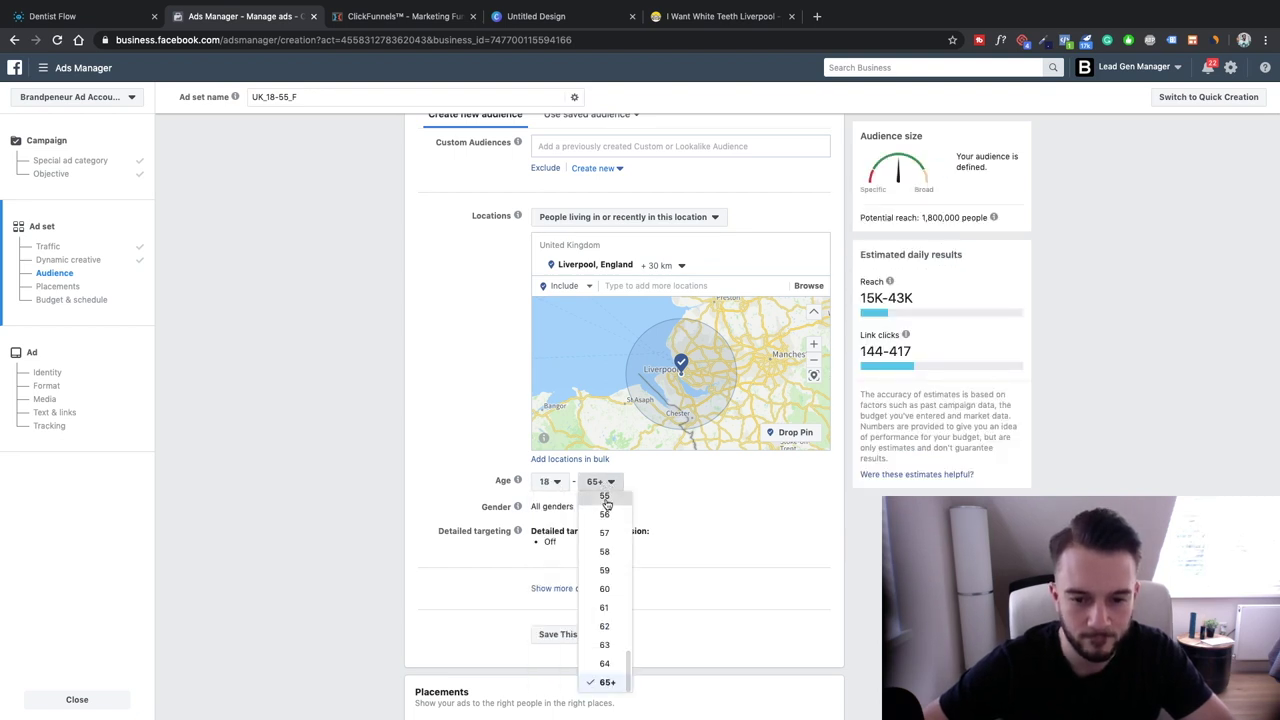
left_click(605, 505)
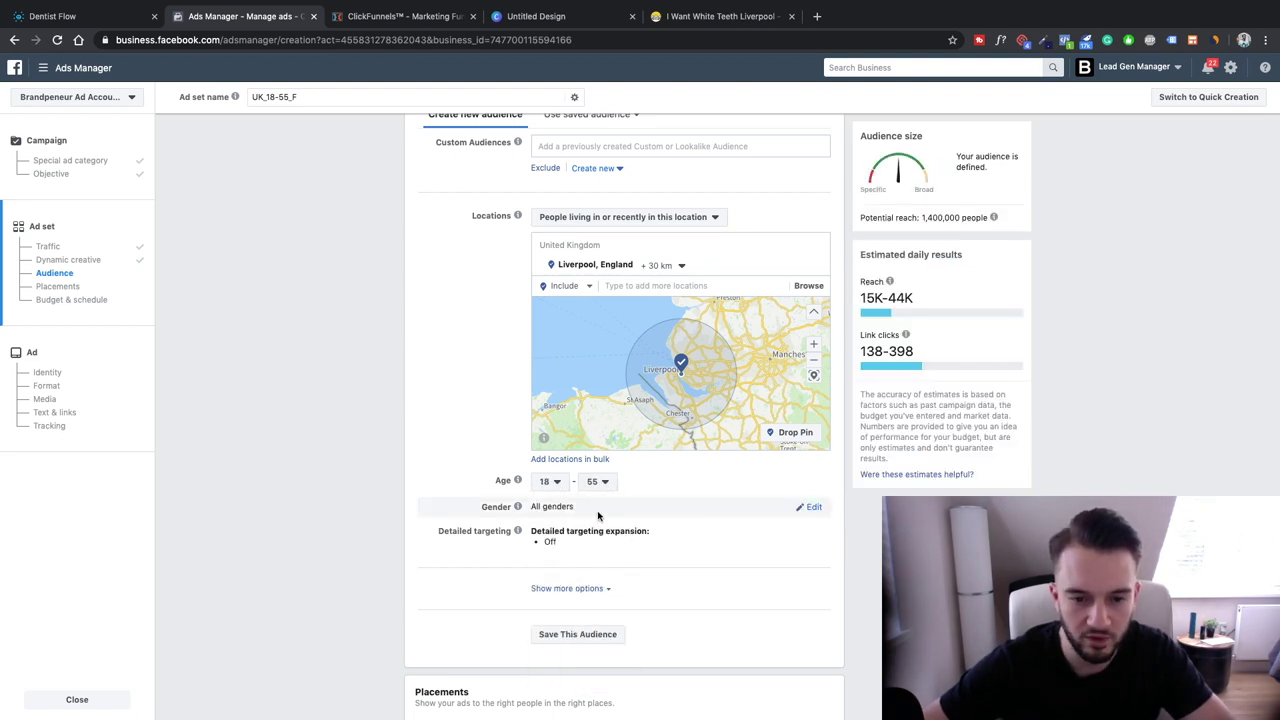
left_click(808, 508)
left_click(612, 508)
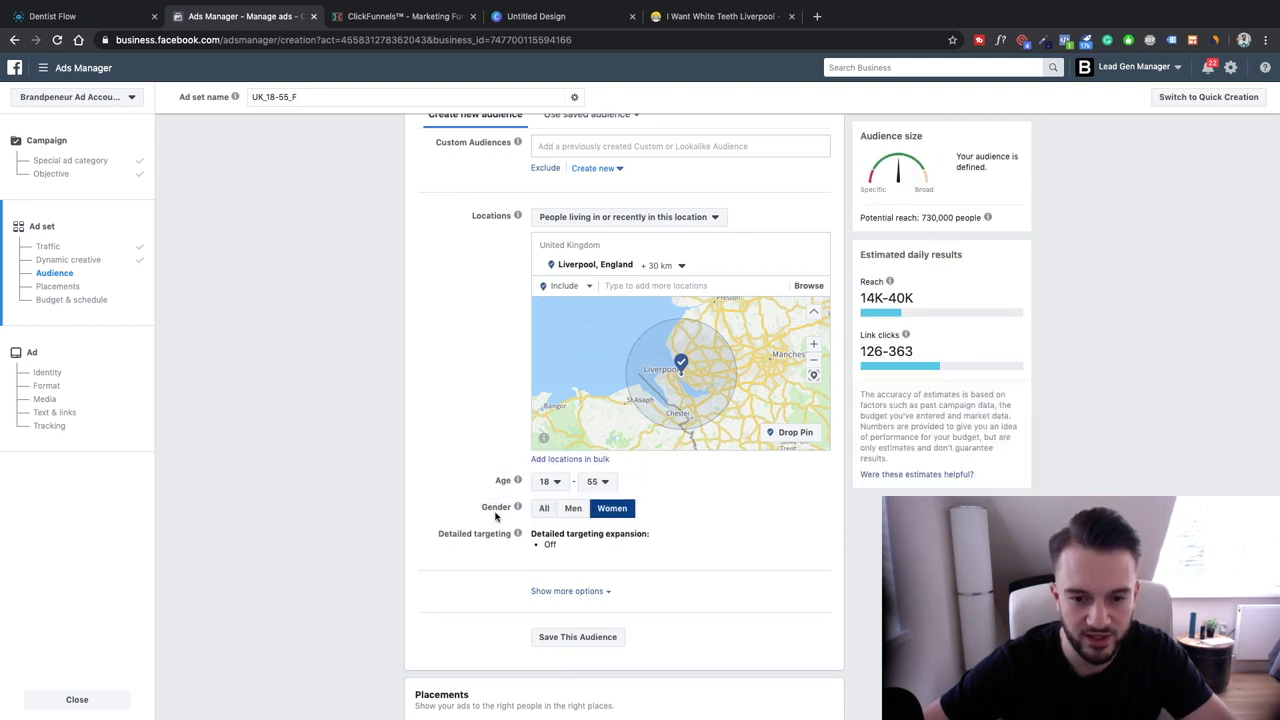
Step: Open detailed targeting for editing and add the Engaged shoppers purchase behaviour
left_click(809, 535)
scroll(800, 534, "down", 3)
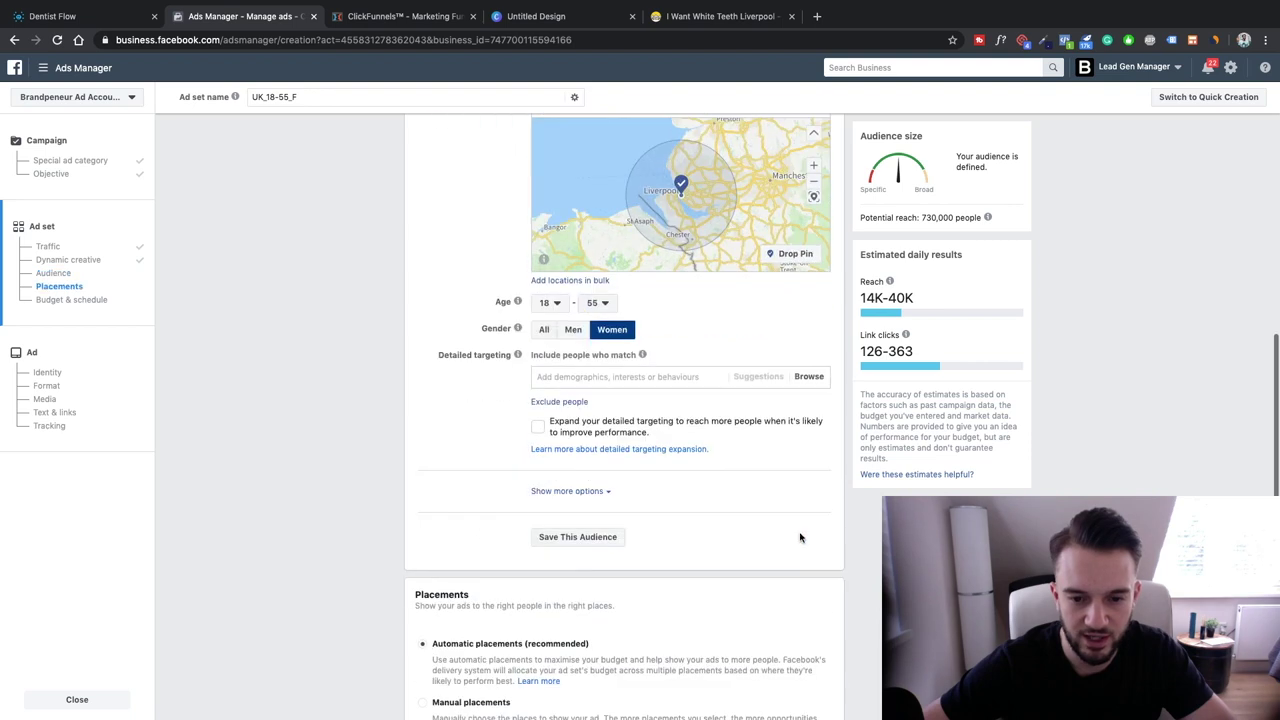
left_click(628, 330)
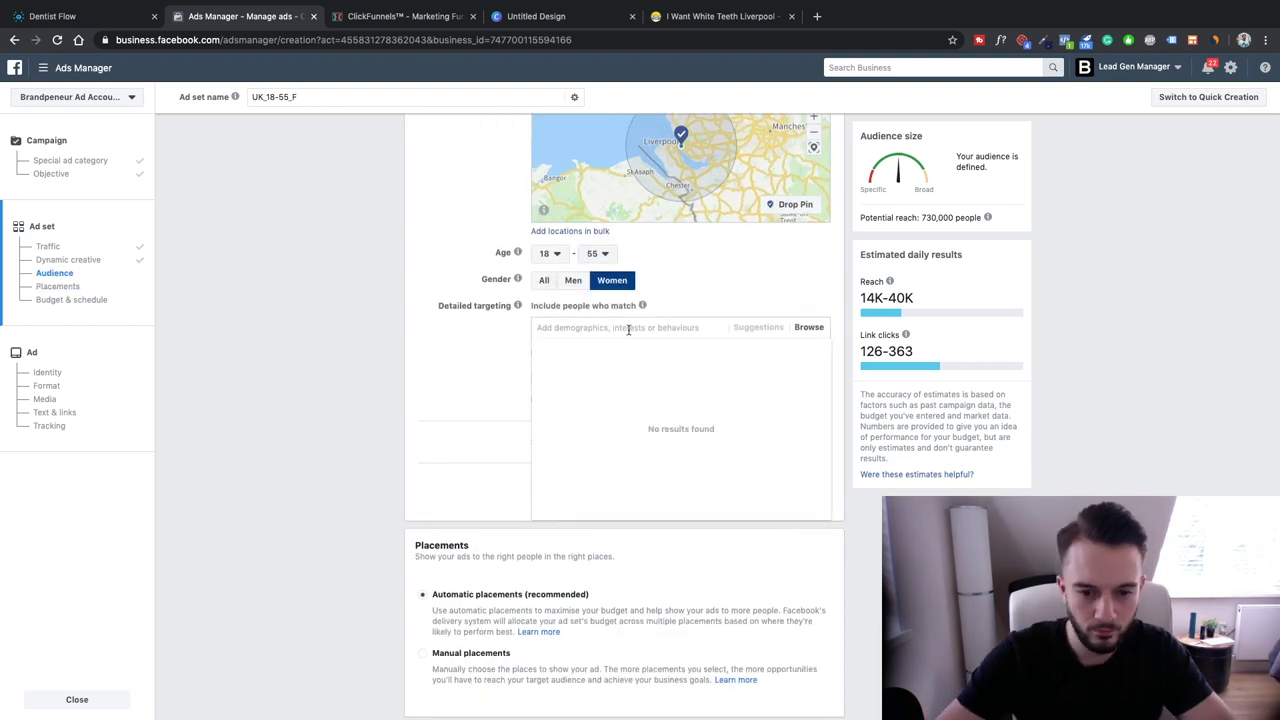
type("engaged shop")
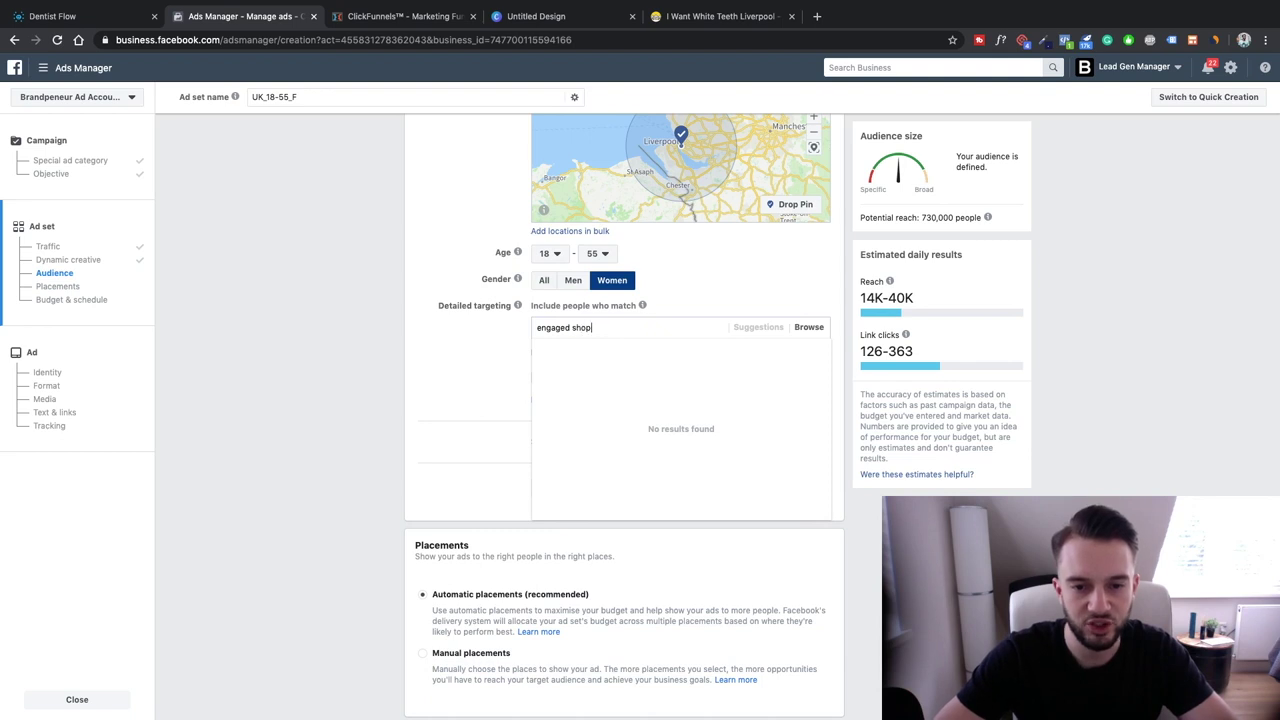
type("pers")
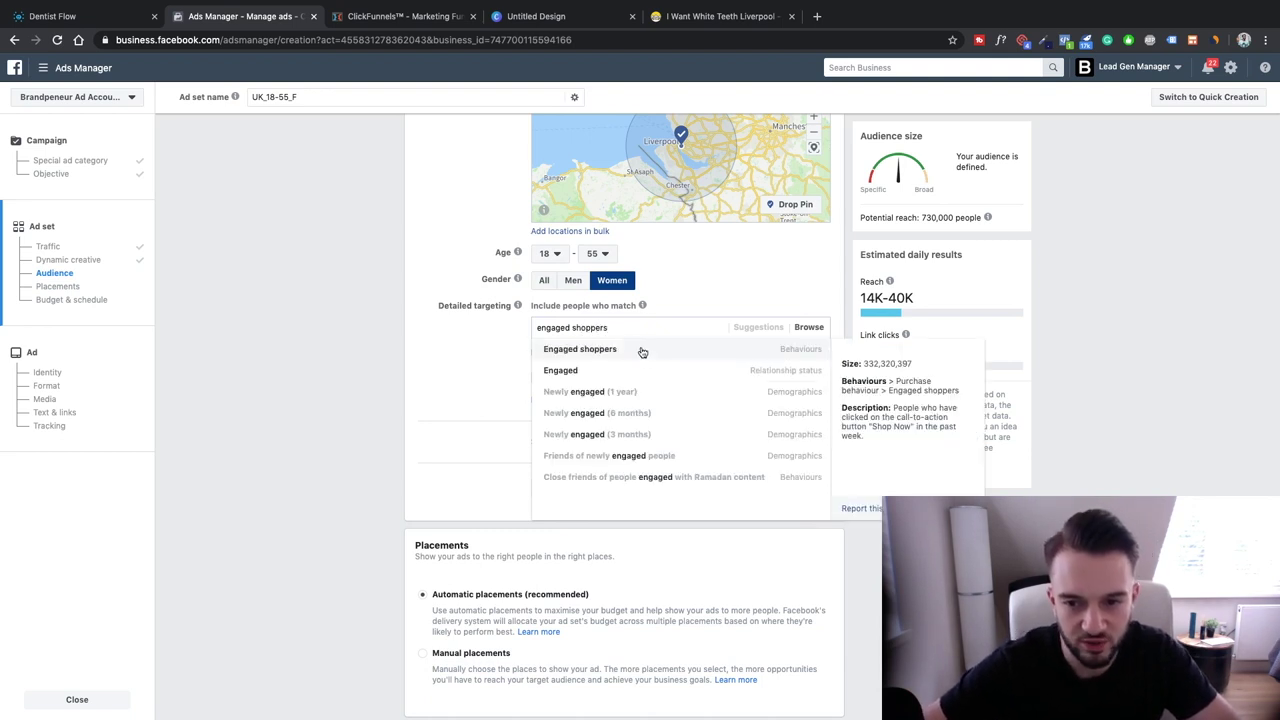
left_click(642, 352)
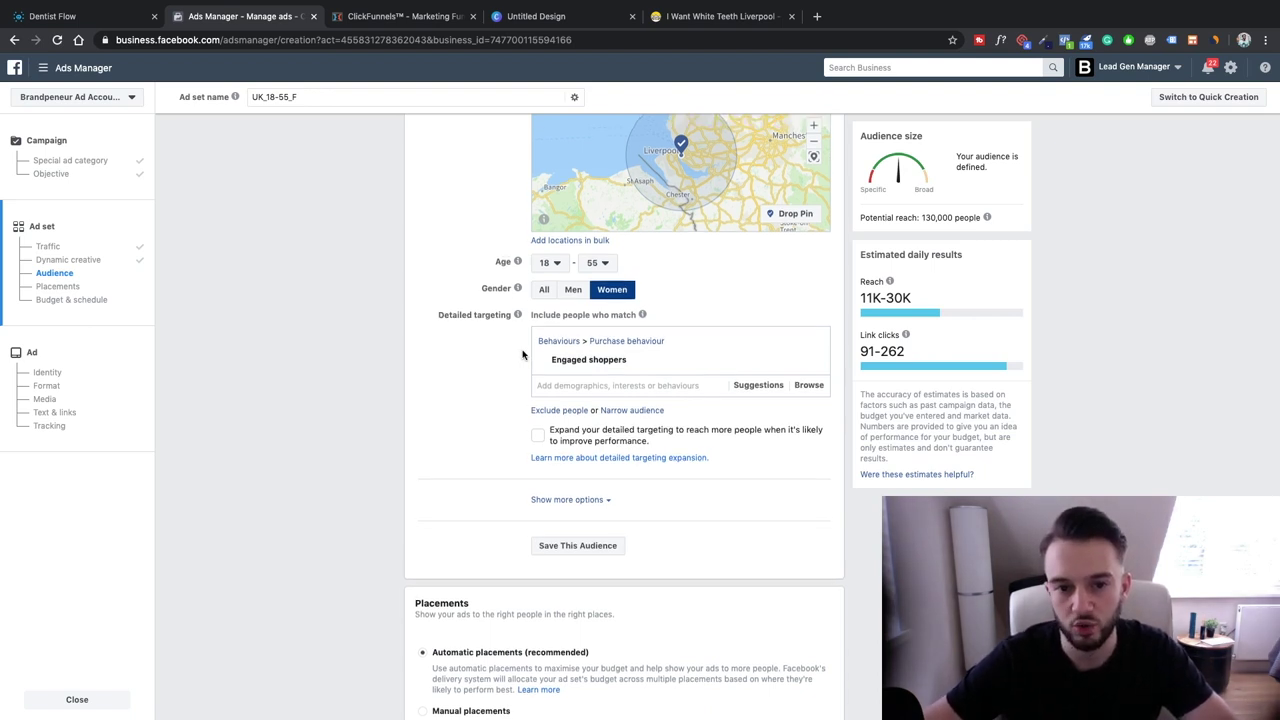
Step: Add the Facebook Payments users (90 days) behaviour to the detailed targeting
mouse_move(589, 363)
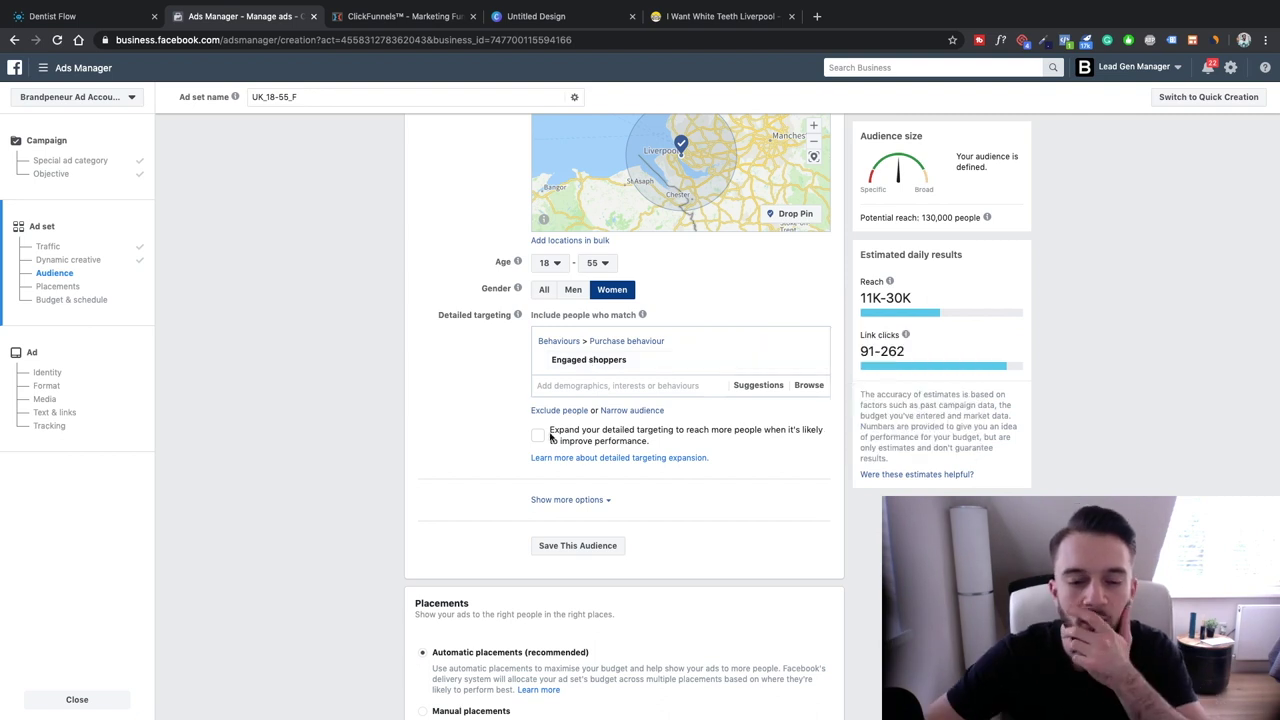
left_click(598, 386)
type("facebook paym")
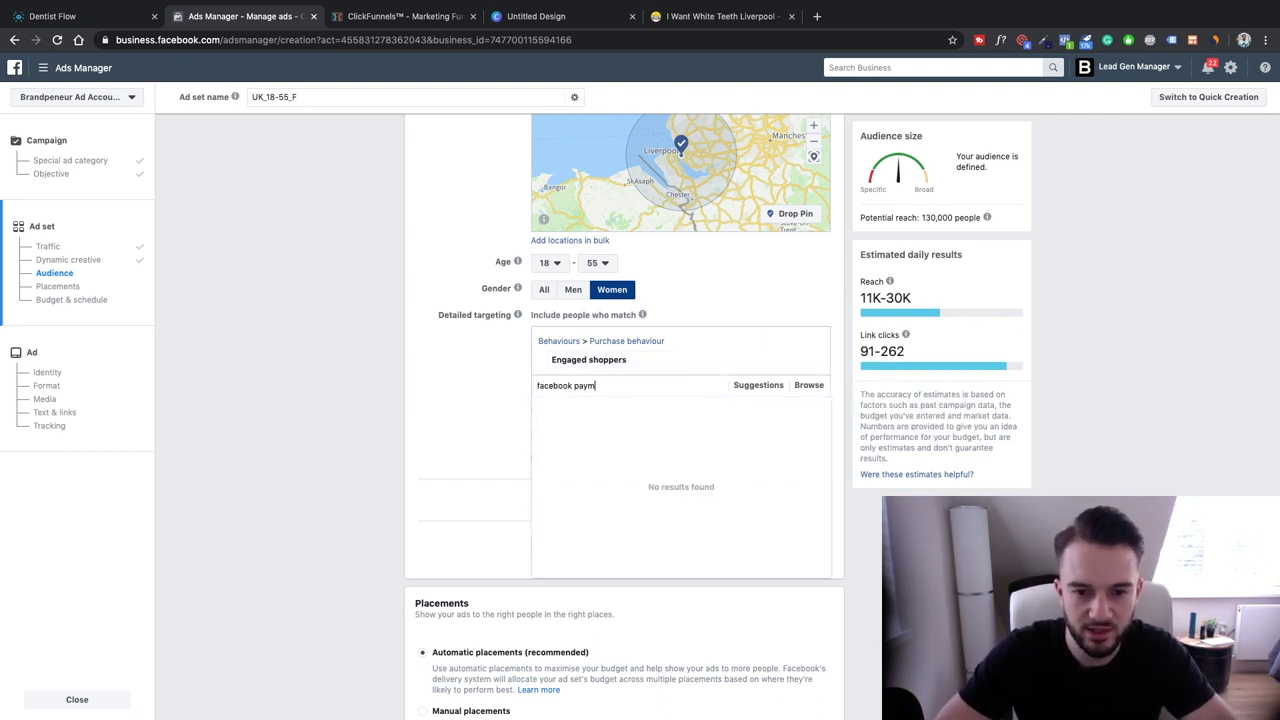
scroll(560, 451, "down", 3)
scroll(600, 447, "down", 1)
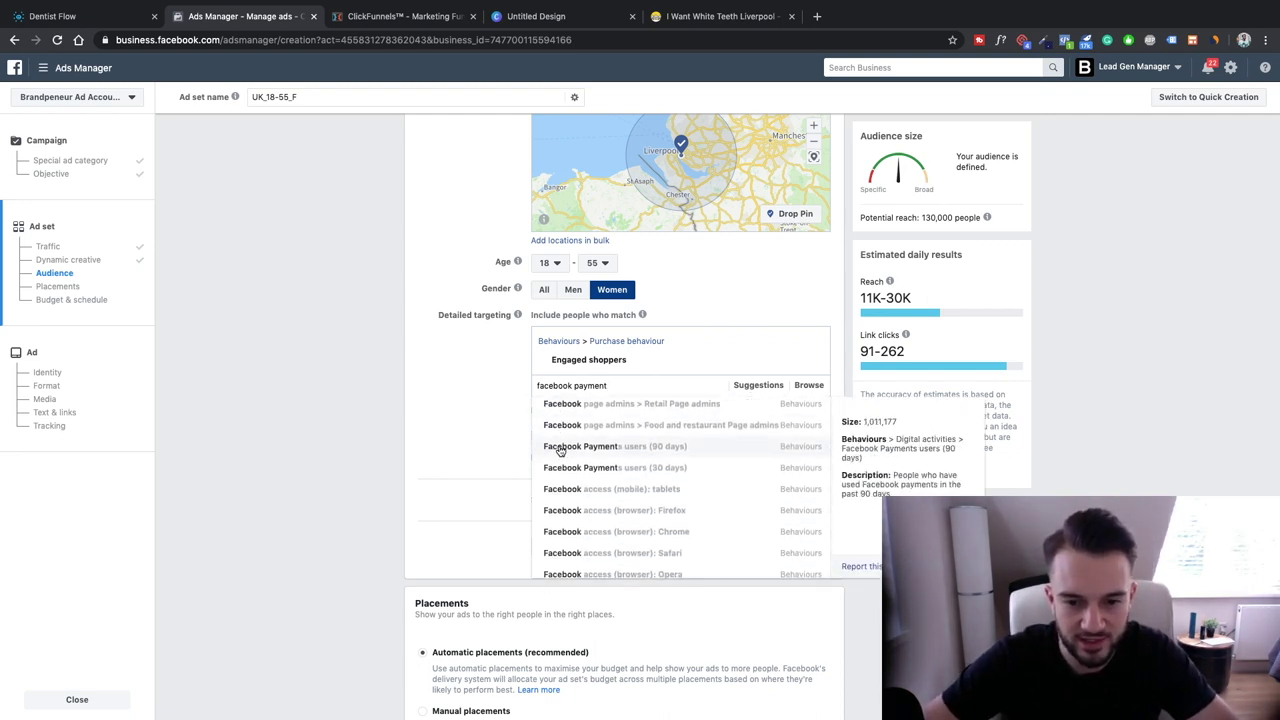
left_click(659, 451)
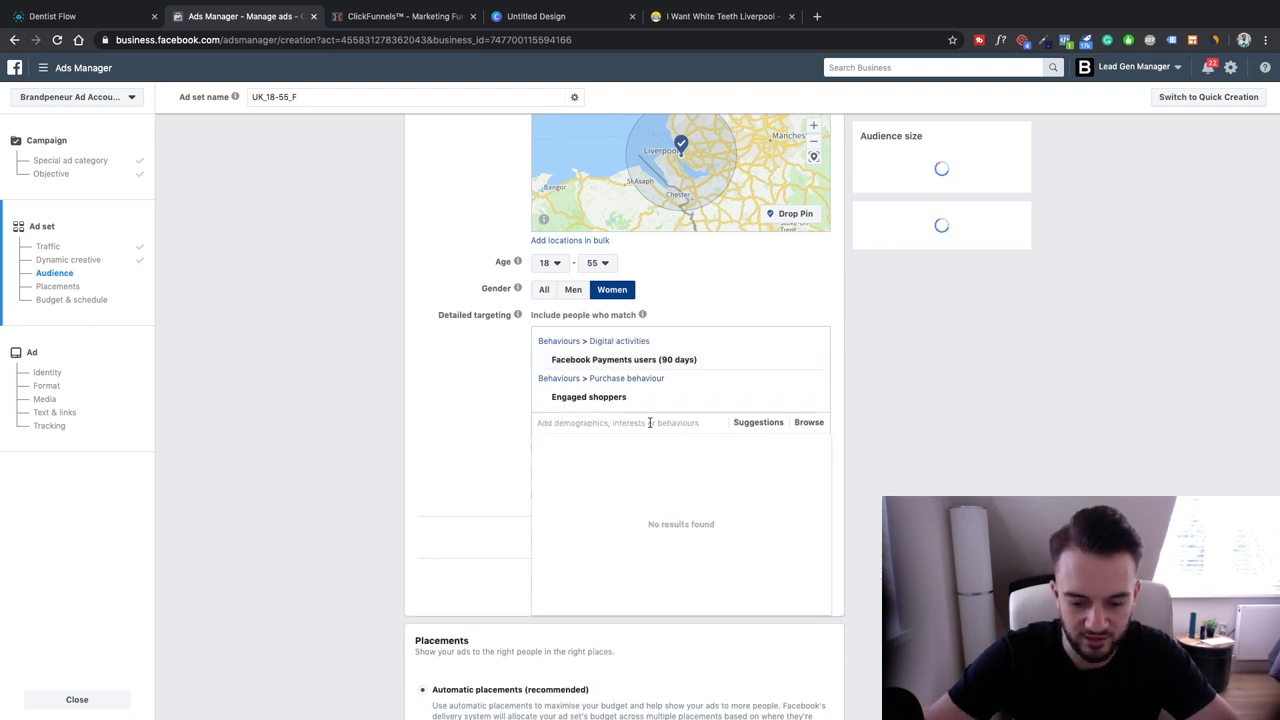
Step: Add the Facebook Payments users (30 days) behaviour to the detailed targeting
type("facebook payment user")
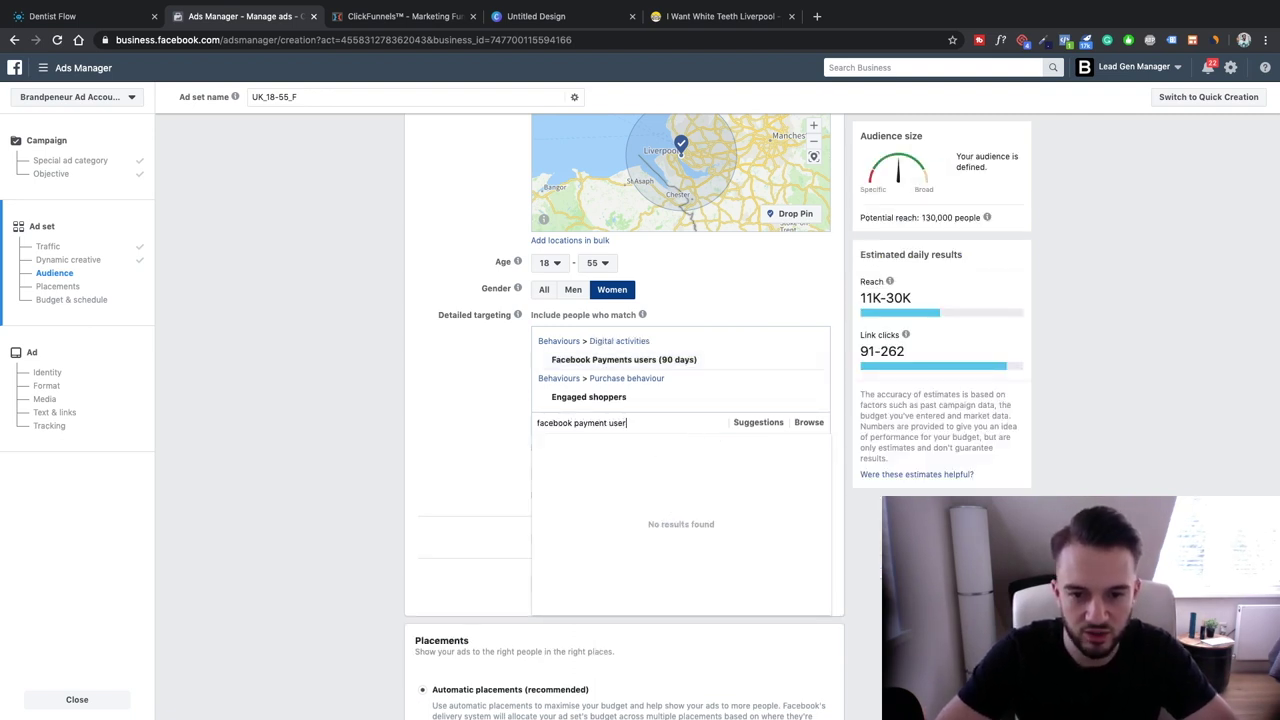
type("s")
left_click(665, 448)
Step: Add the Facebook Payments users (higher than average spend) behaviour to the detailed targeting and check how the potential reach is estimated
type("facebo")
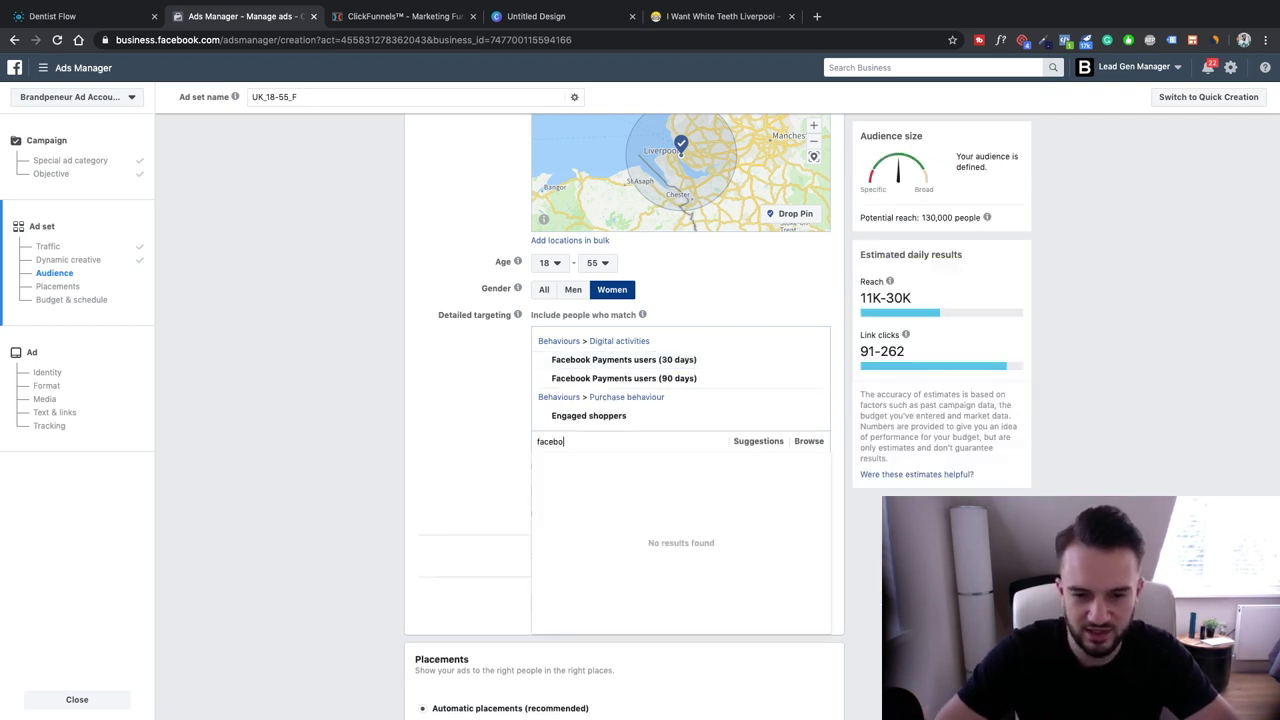
type("ok payment")
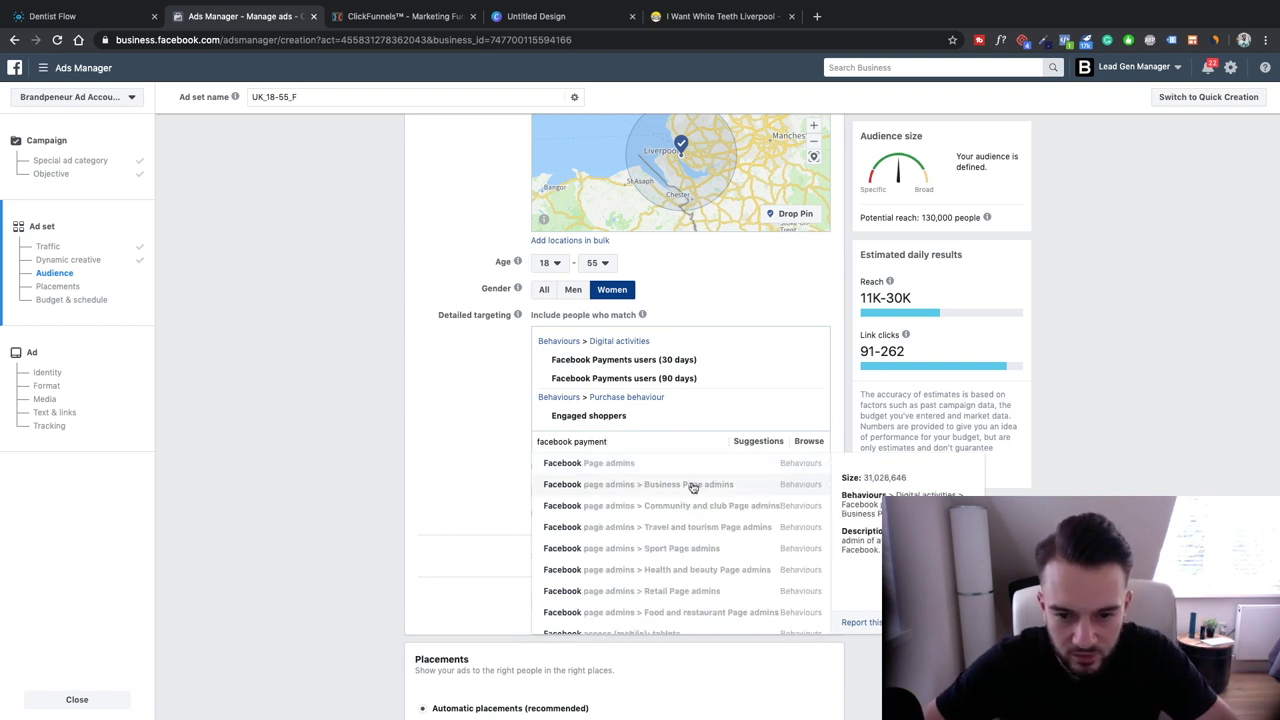
scroll(700, 488, "down", 2)
scroll(690, 488, "up", 1)
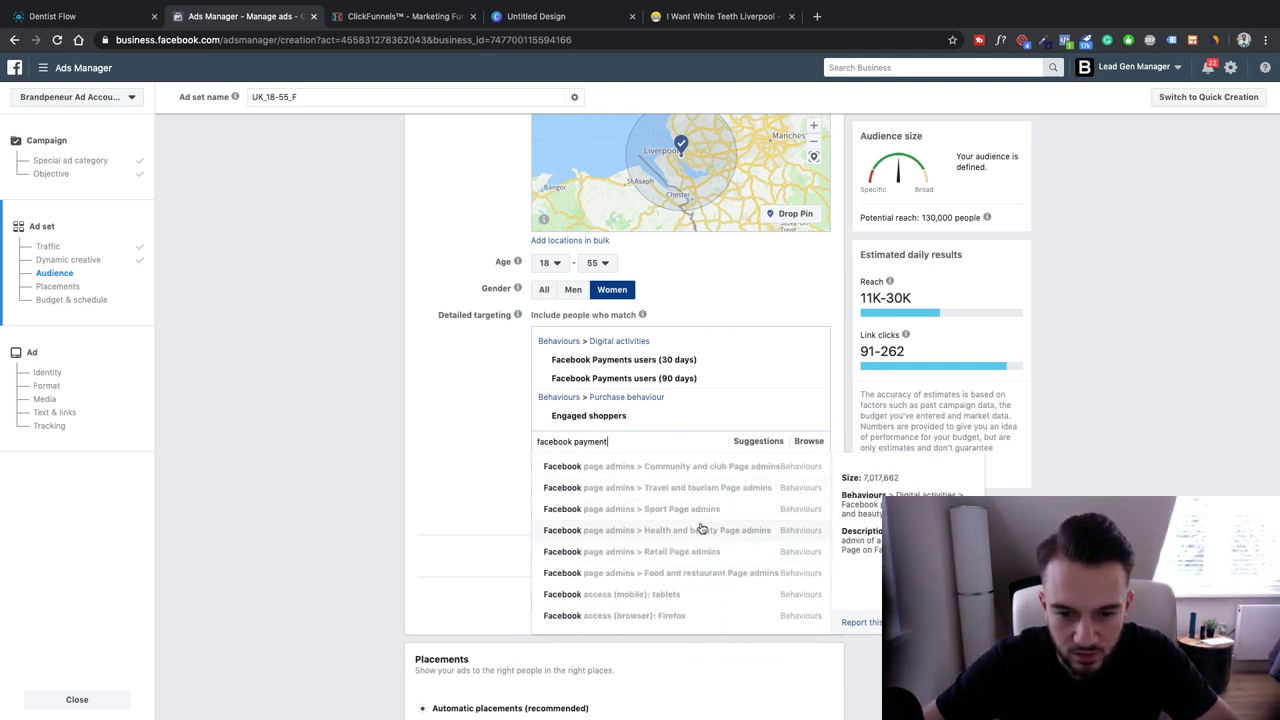
scroll(700, 520, "down", 2)
scroll(700, 520, "down", 2)
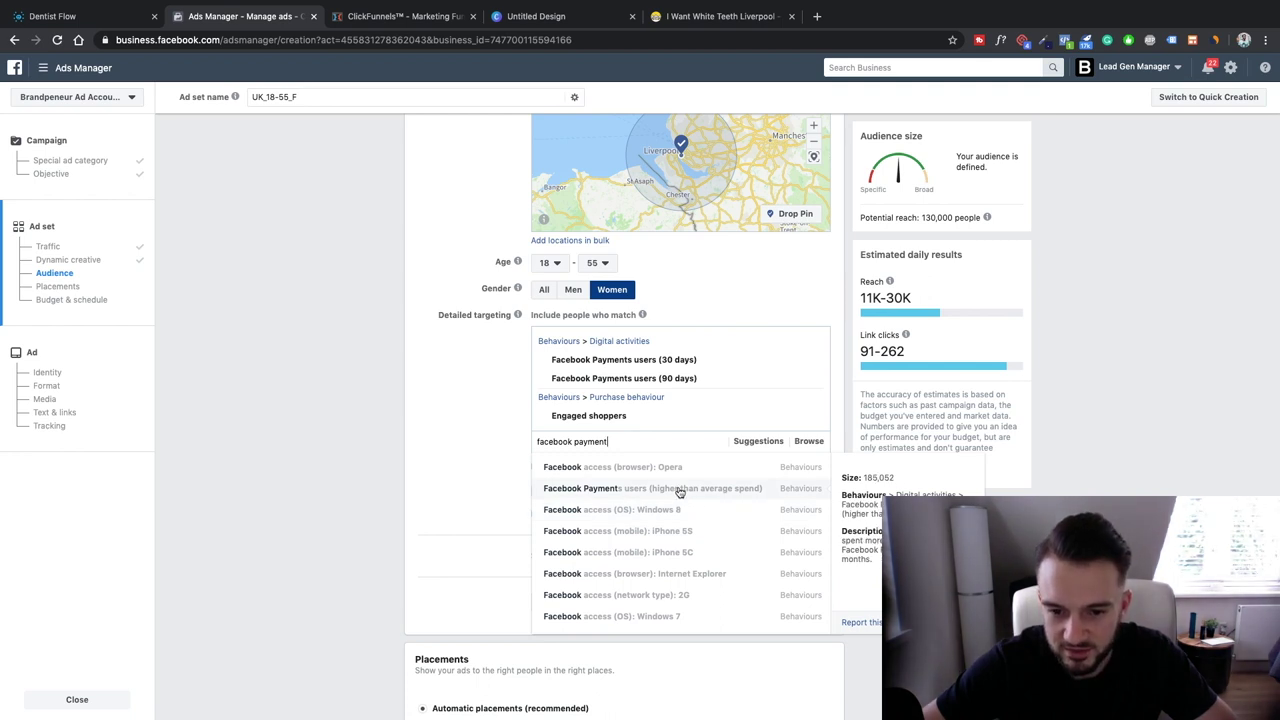
left_click(679, 489)
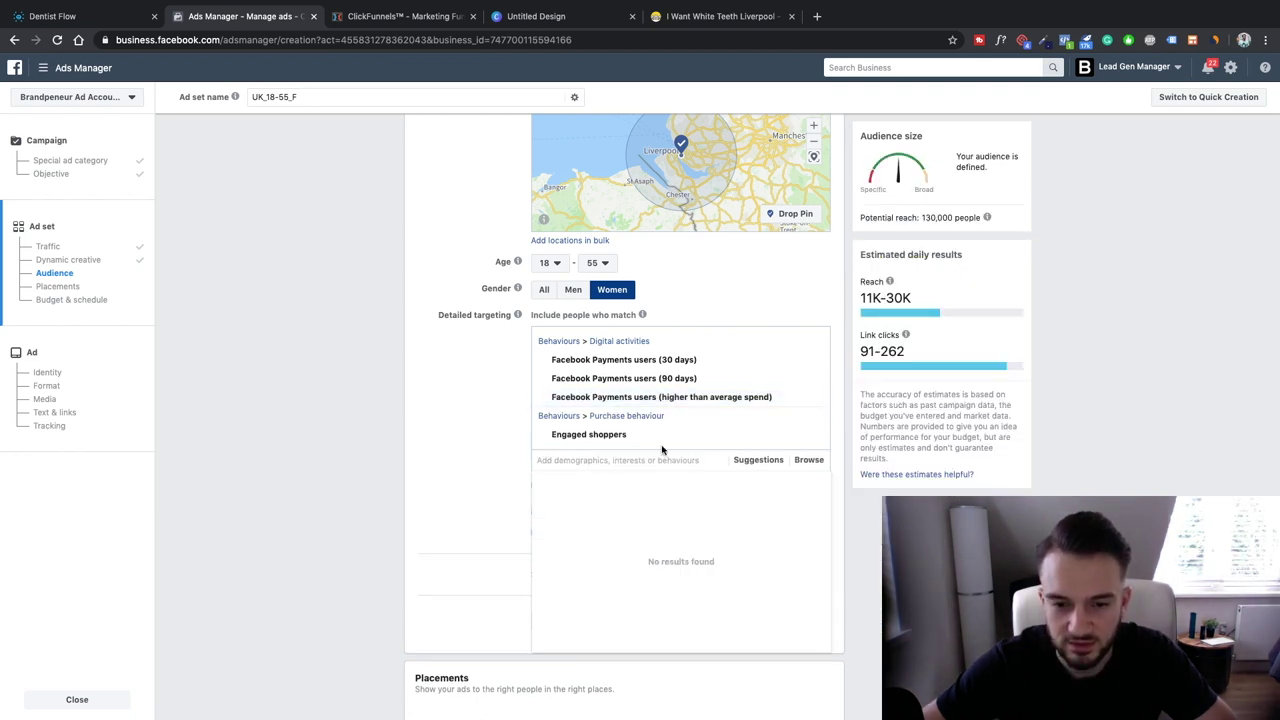
mouse_move(987, 218)
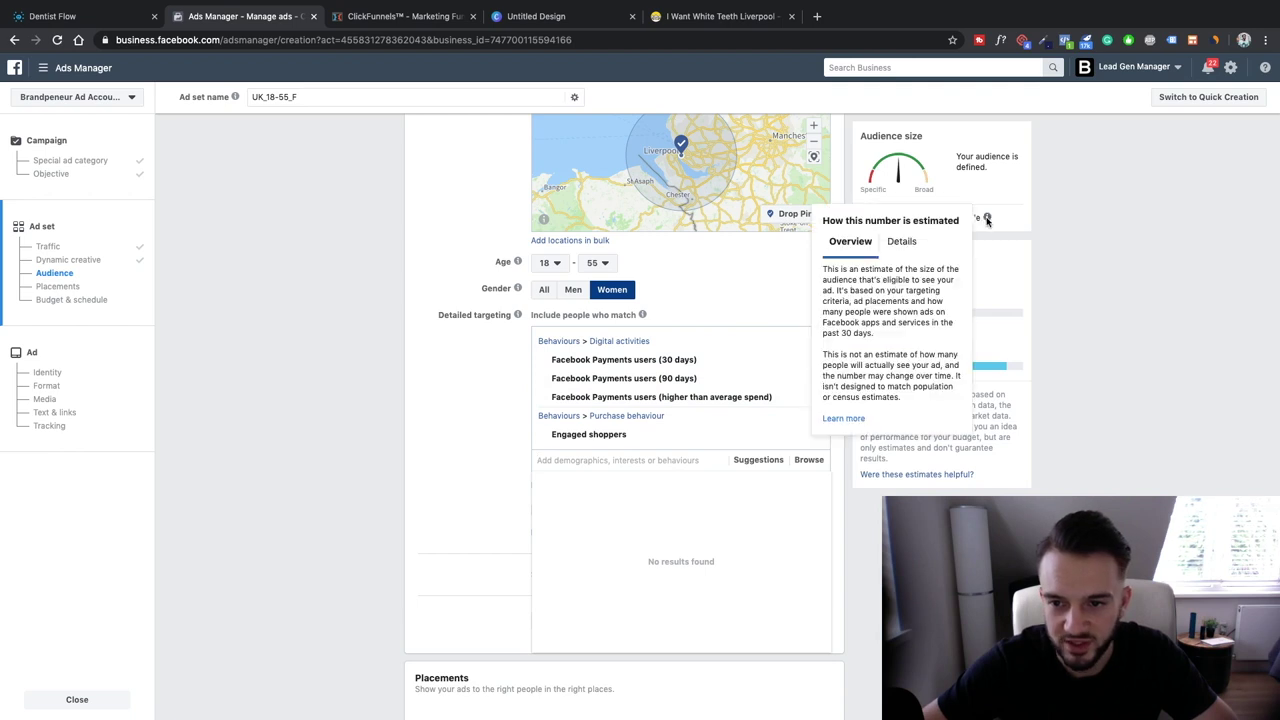
left_click(778, 289)
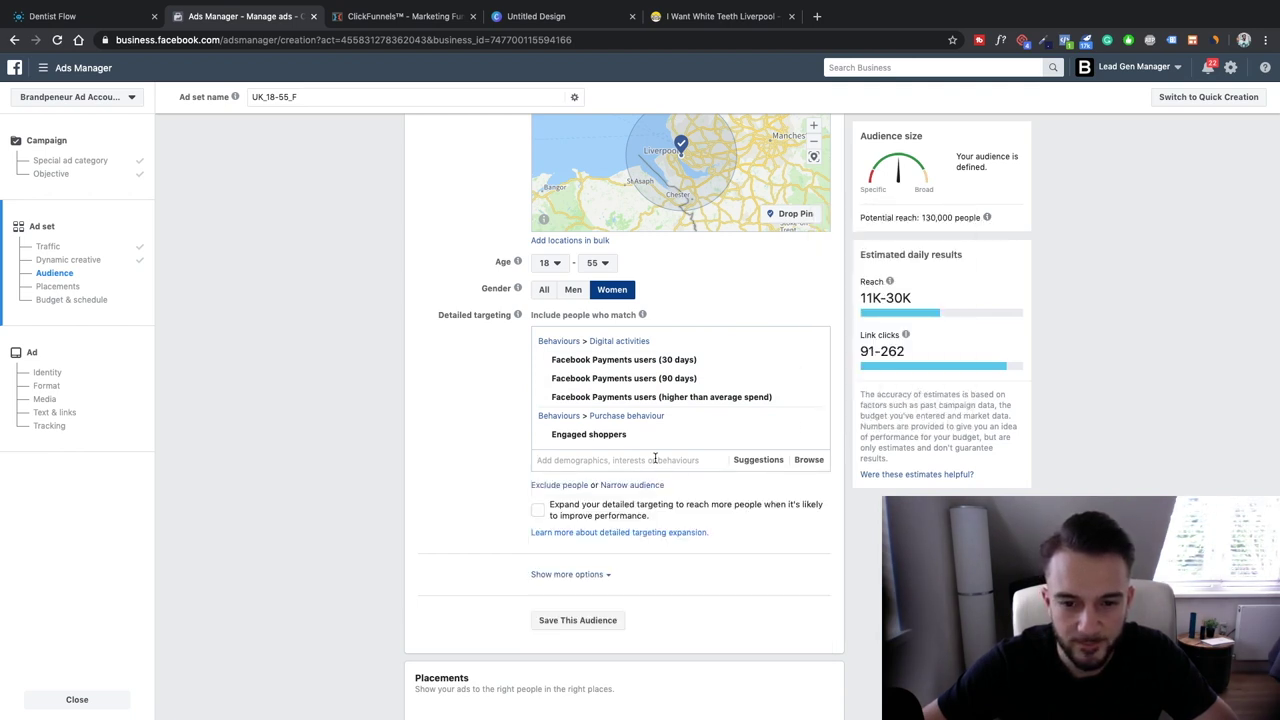
Step: Search the detailed targeting for teeth-related interests and add the Teeth cleaning interest
left_click(583, 462)
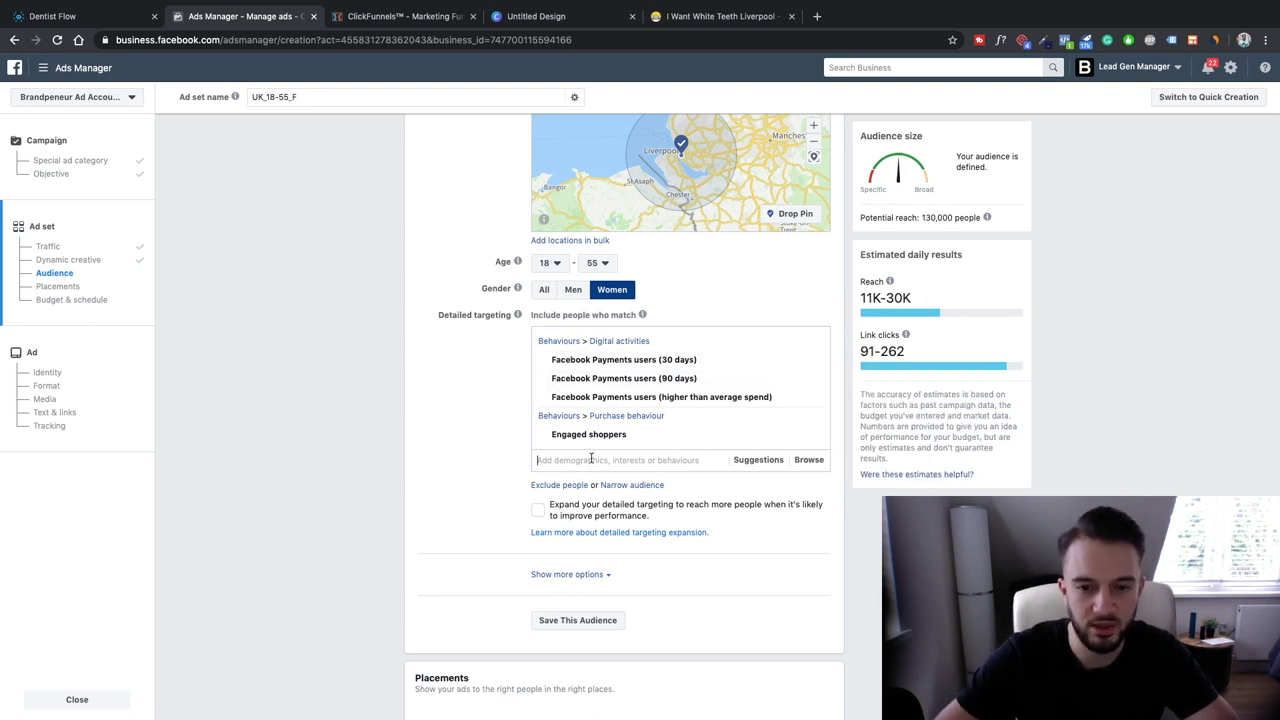
type("teeth whitening")
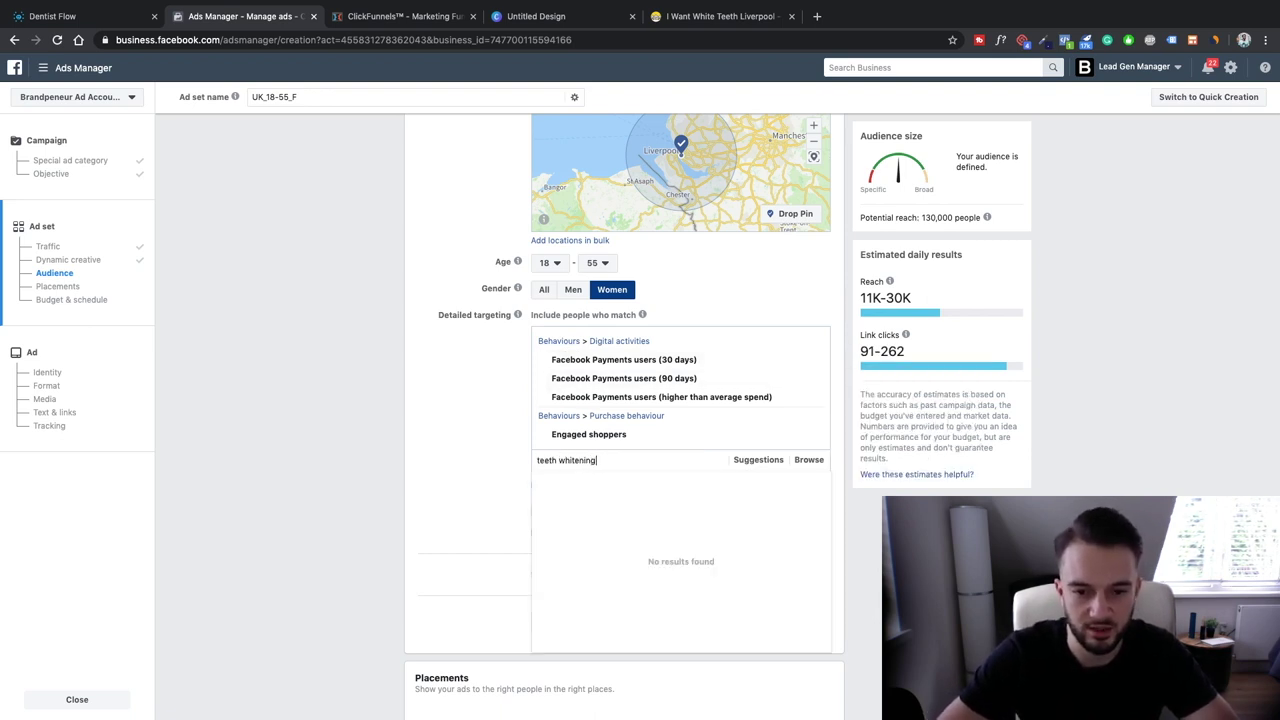
triple_click(629, 464)
type("teeth")
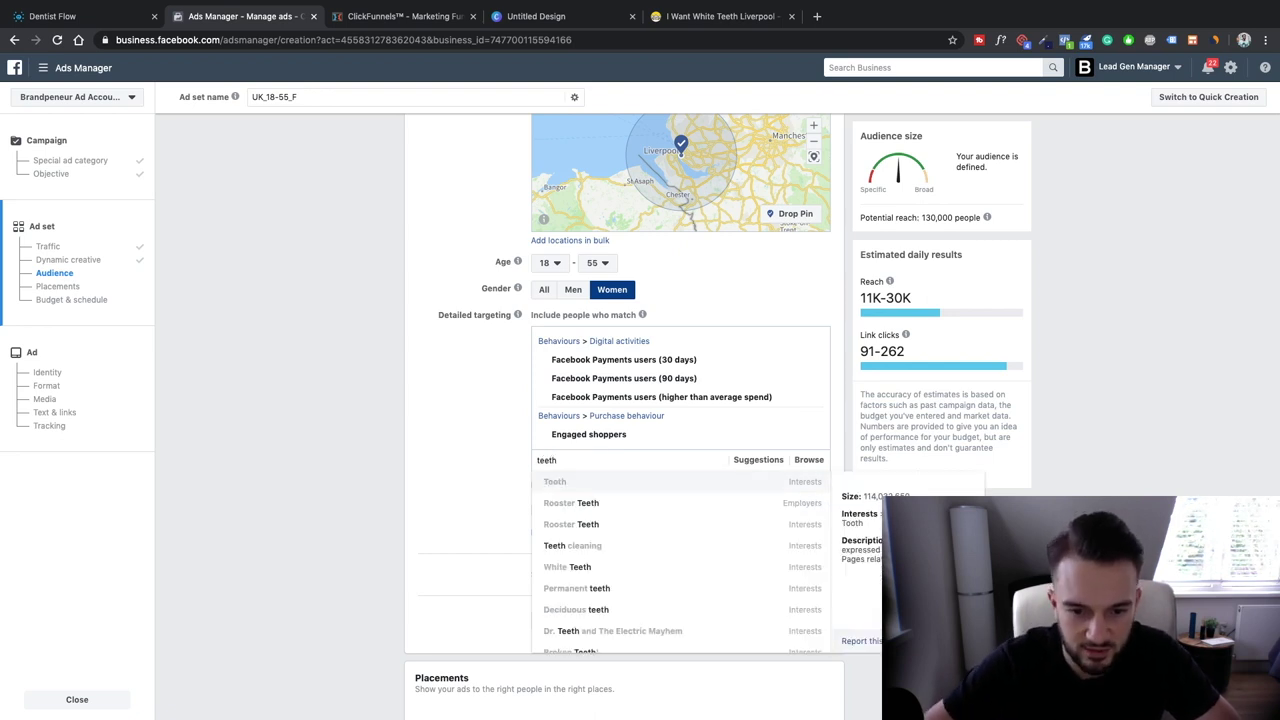
left_click(637, 547)
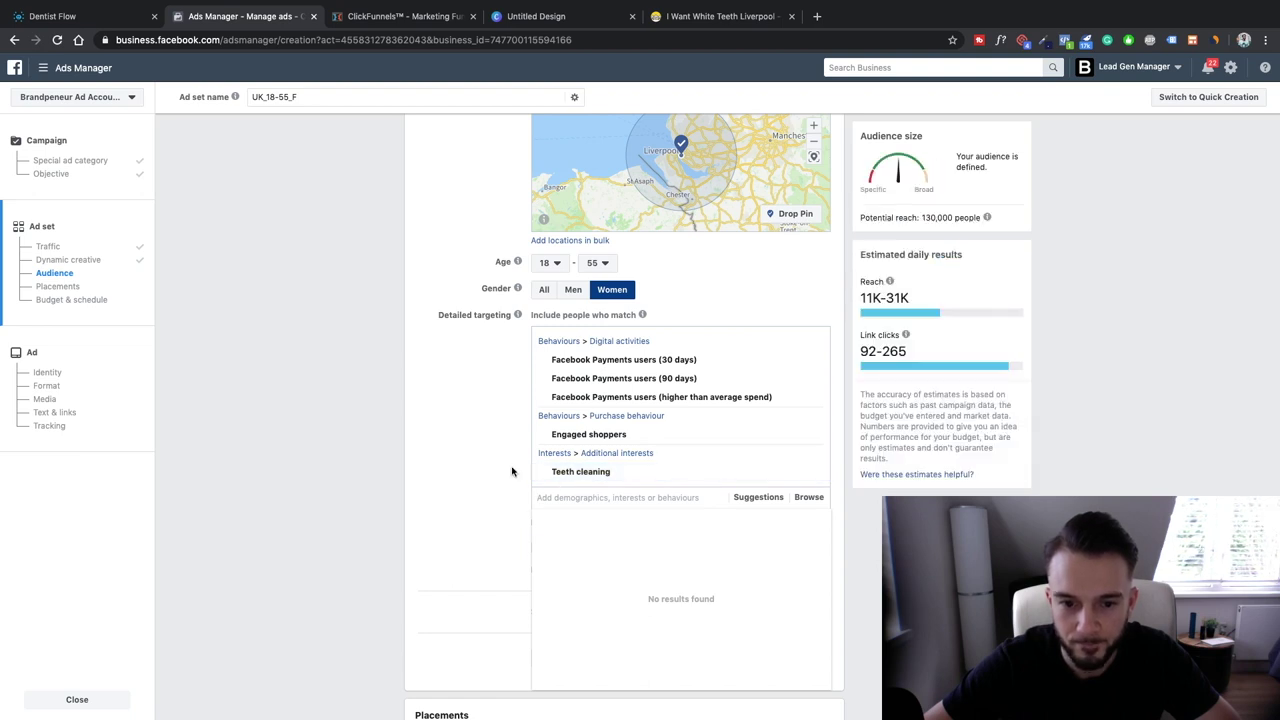
mouse_move(985, 217)
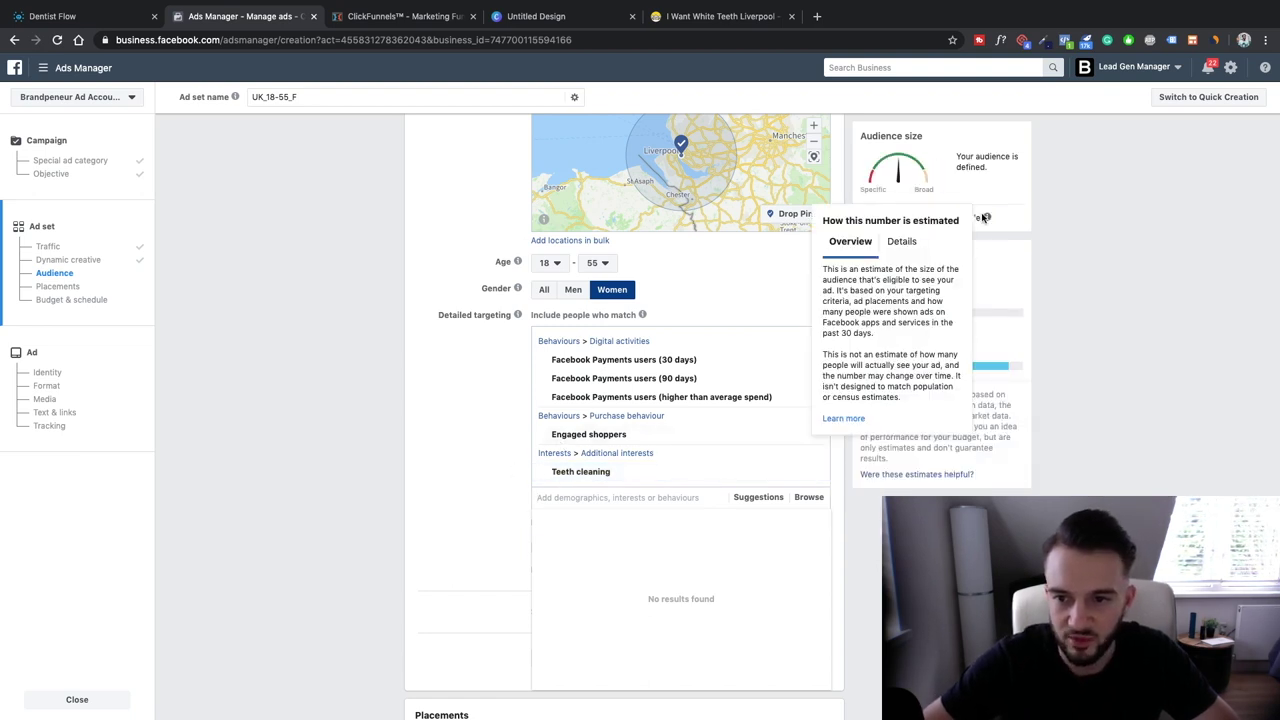
left_click(486, 421)
Step: Review the targeted behaviours and remove Engaged shoppers from the detailed targeting
scroll(481, 457, "up", 2)
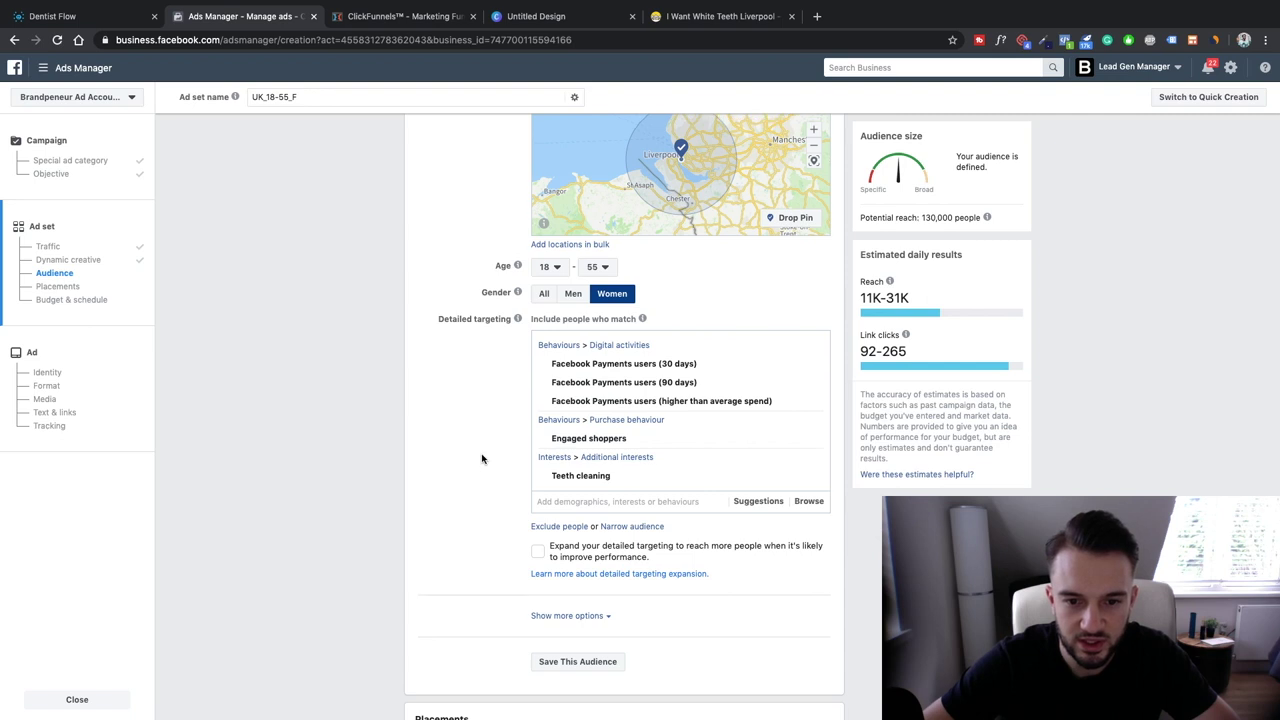
scroll(486, 421, "down", 1)
scroll(486, 421, "up", 2)
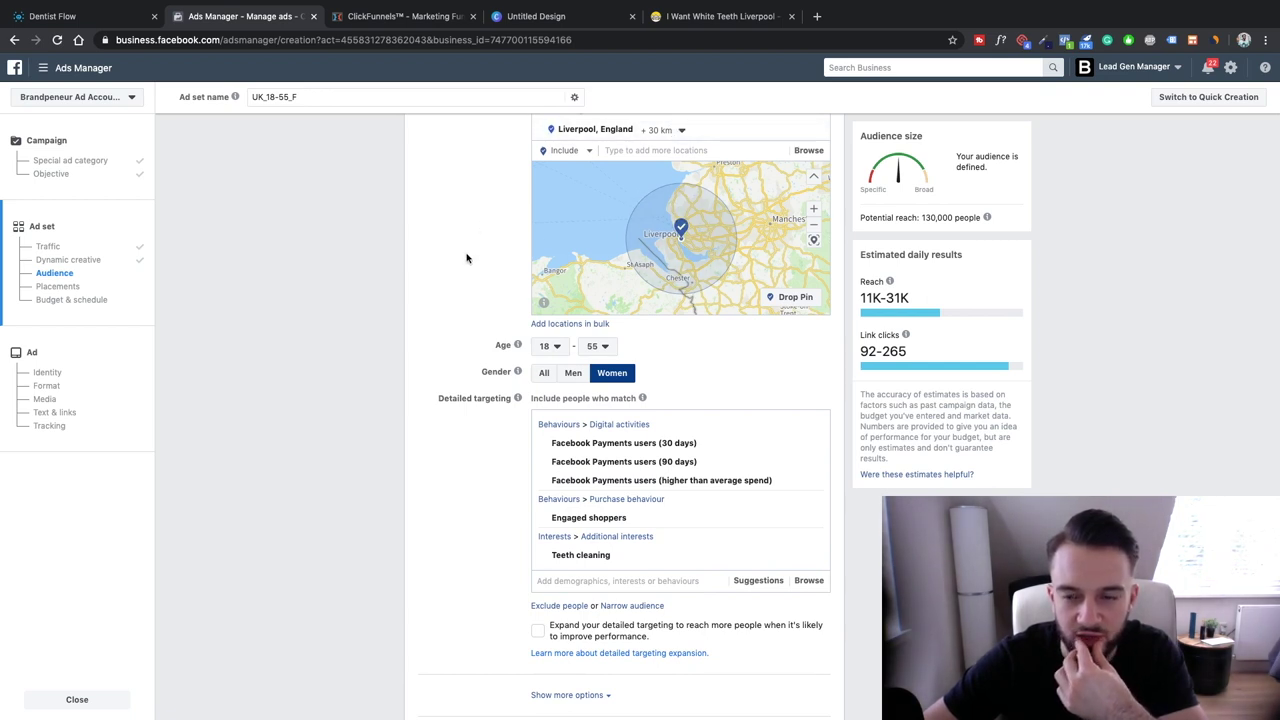
scroll(469, 257, "down", 2)
mouse_move(597, 360)
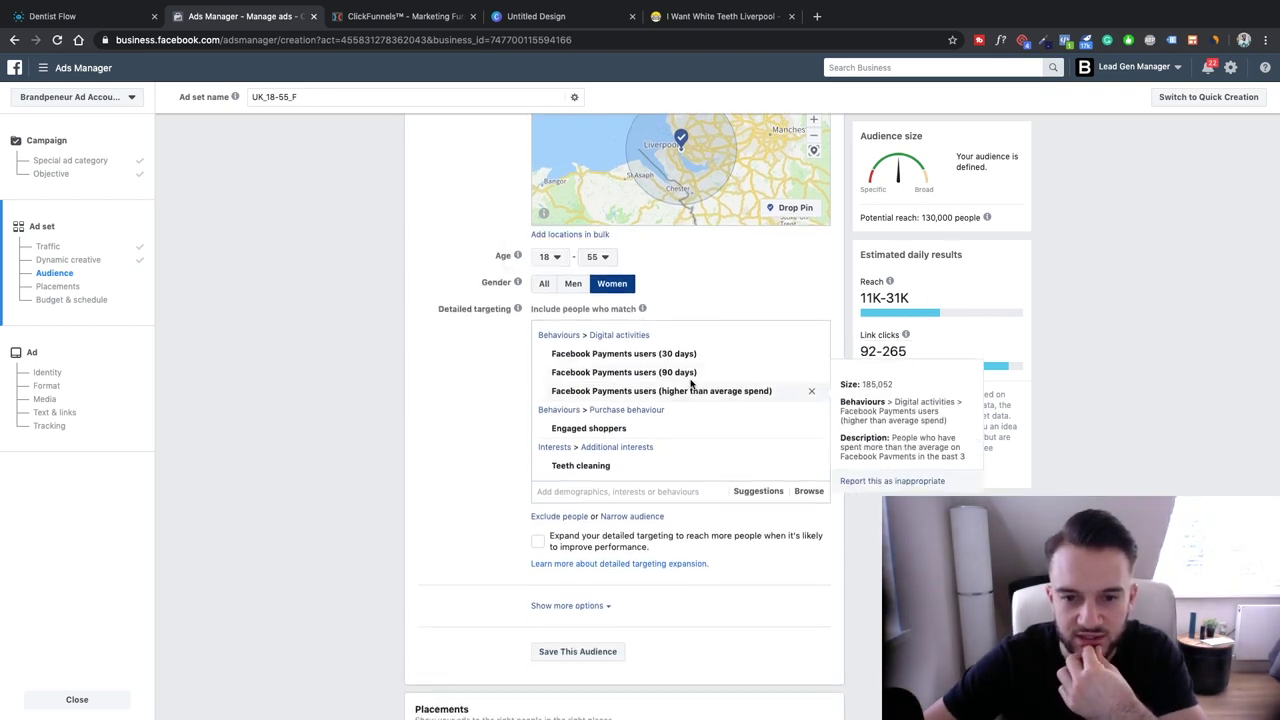
mouse_move(795, 401)
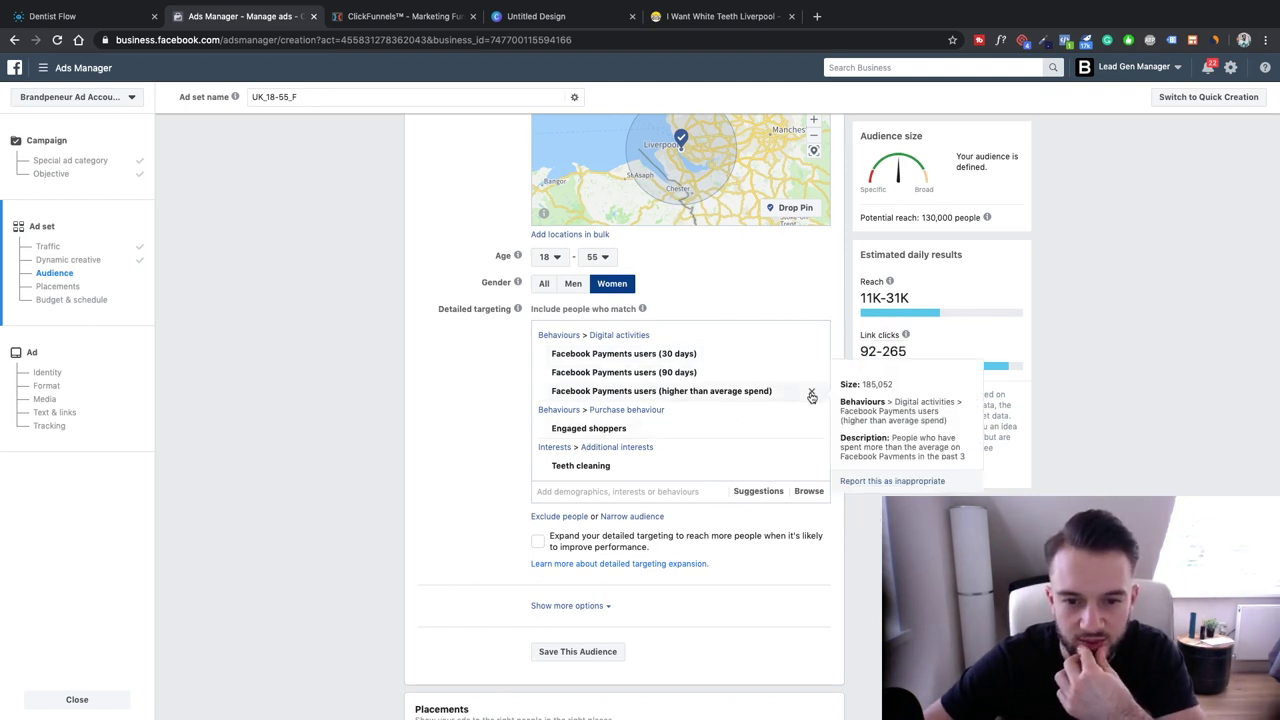
left_click(811, 430)
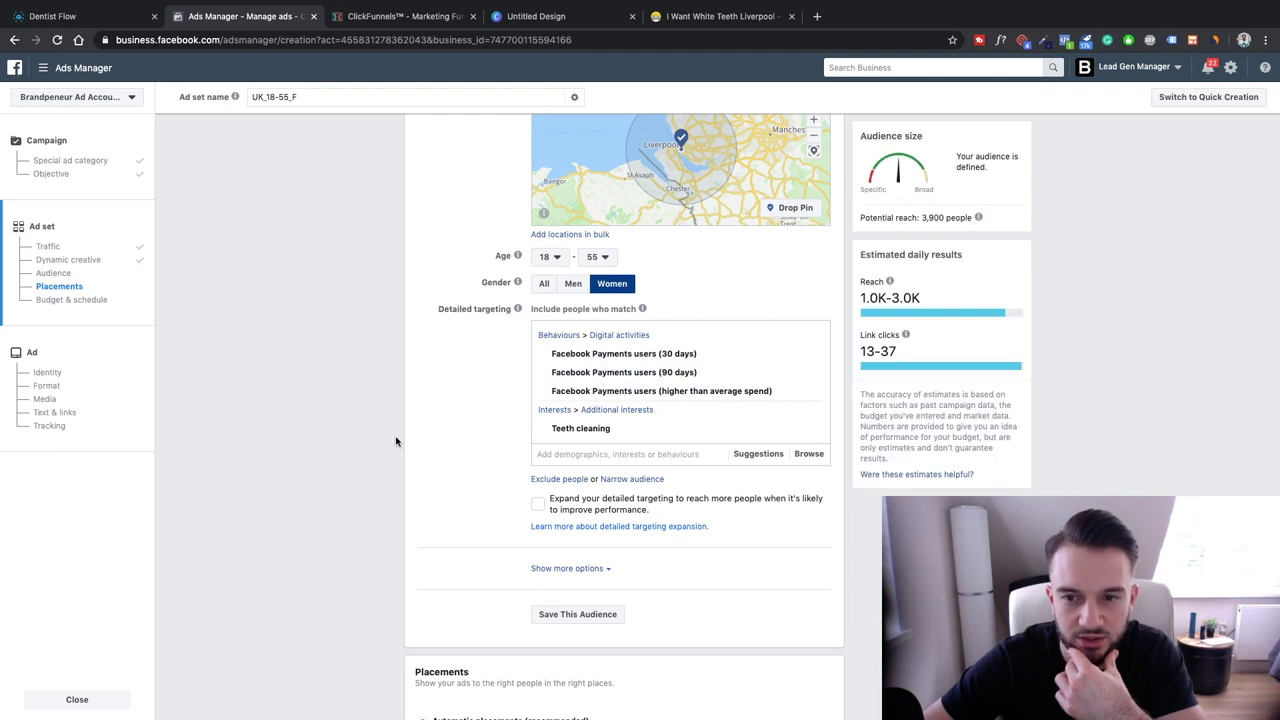
Step: Add the Engaged shoppers purchase behaviour back to the detailed targeting
left_click(579, 455)
type("engaged")
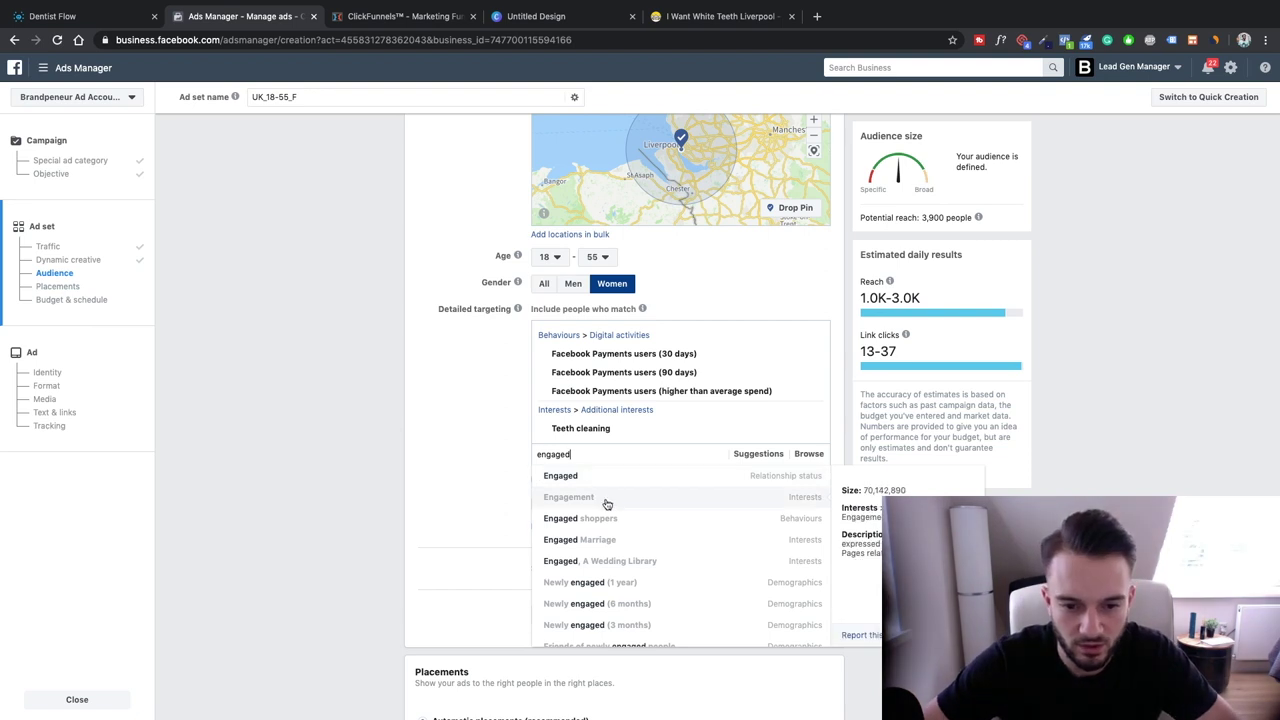
left_click(645, 520)
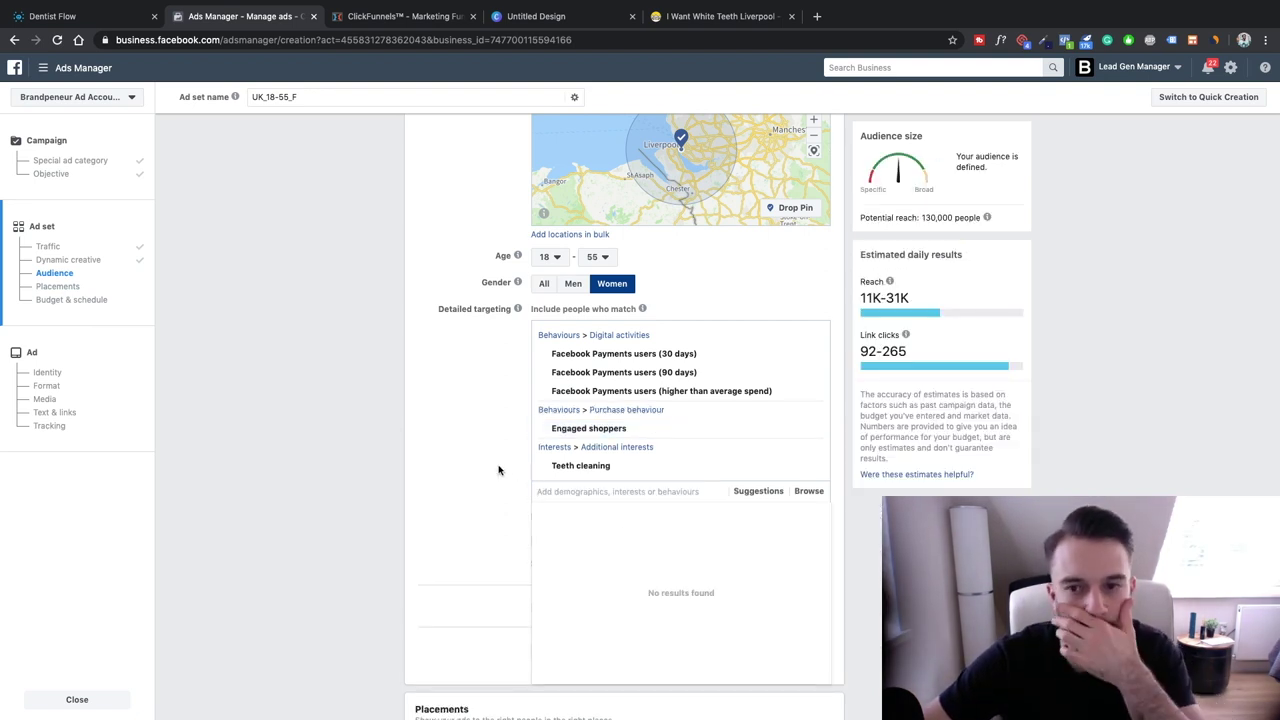
Step: Switch the ad set to manual placements and exclude the Audience Network, Messenger and Instagram platforms
scroll(477, 470, "down", 1)
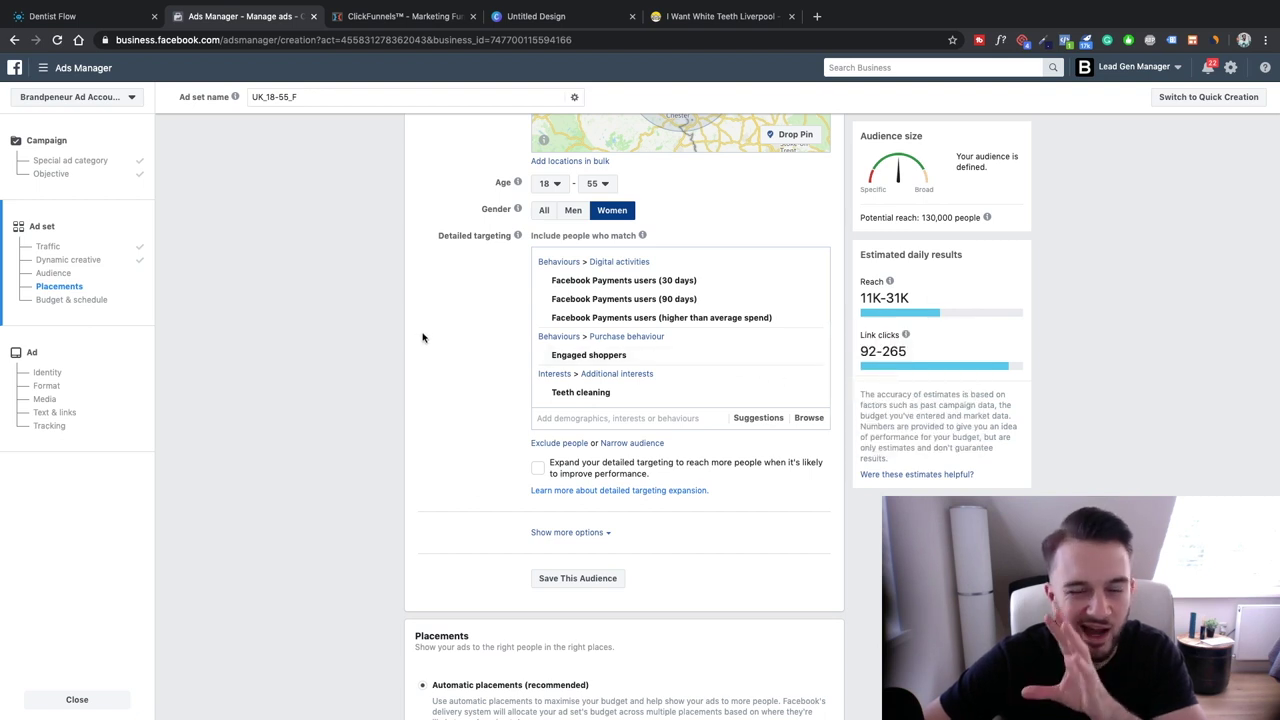
scroll(895, 345, "down", 1)
scroll(840, 305, "down", 8)
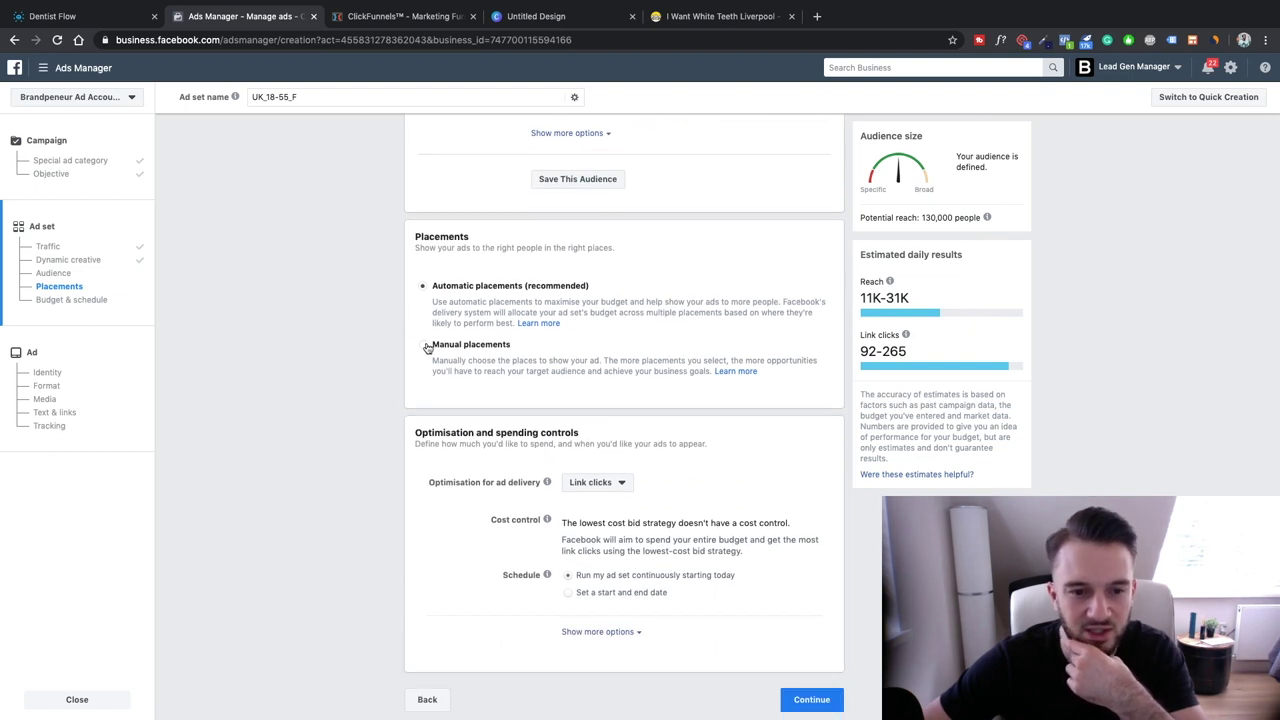
left_click(422, 344)
scroll(455, 388, "down", 2)
left_click(435, 367)
left_click(569, 367)
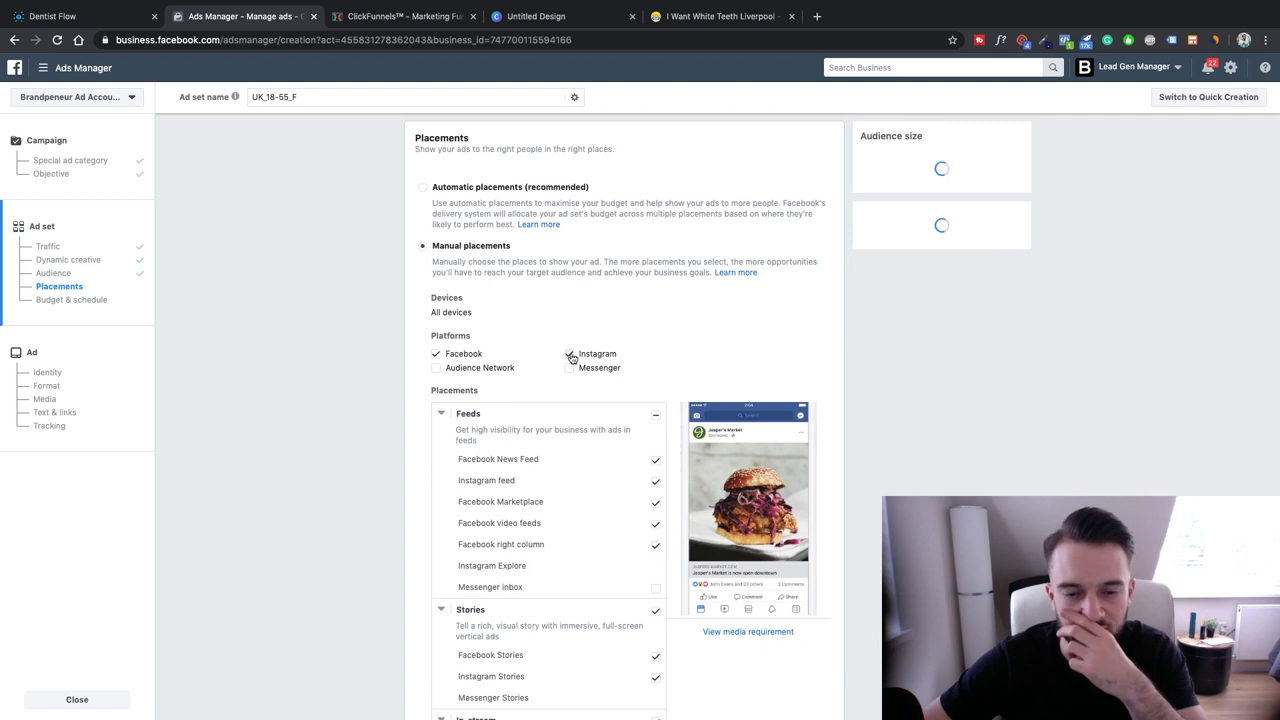
left_click(569, 354)
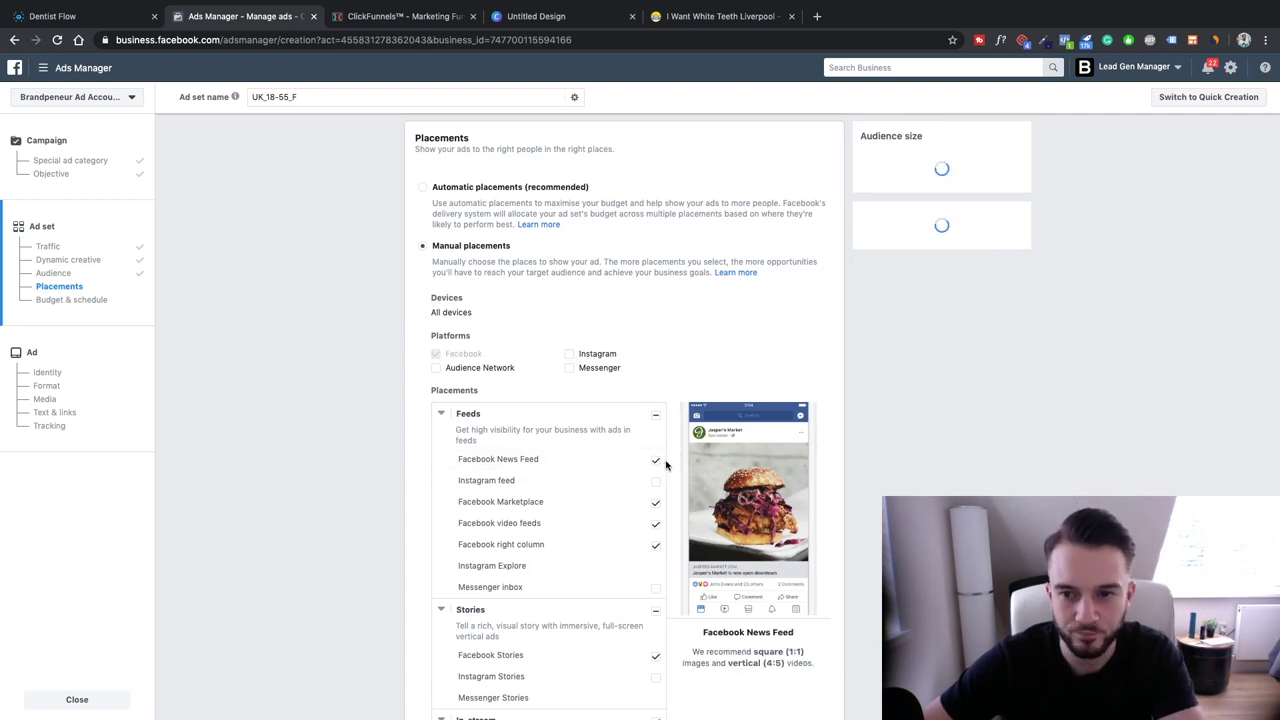
Step: Exclude the Stories, In-stream and In-article placement groups from the manual placements
scroll(600, 460, "down", 2)
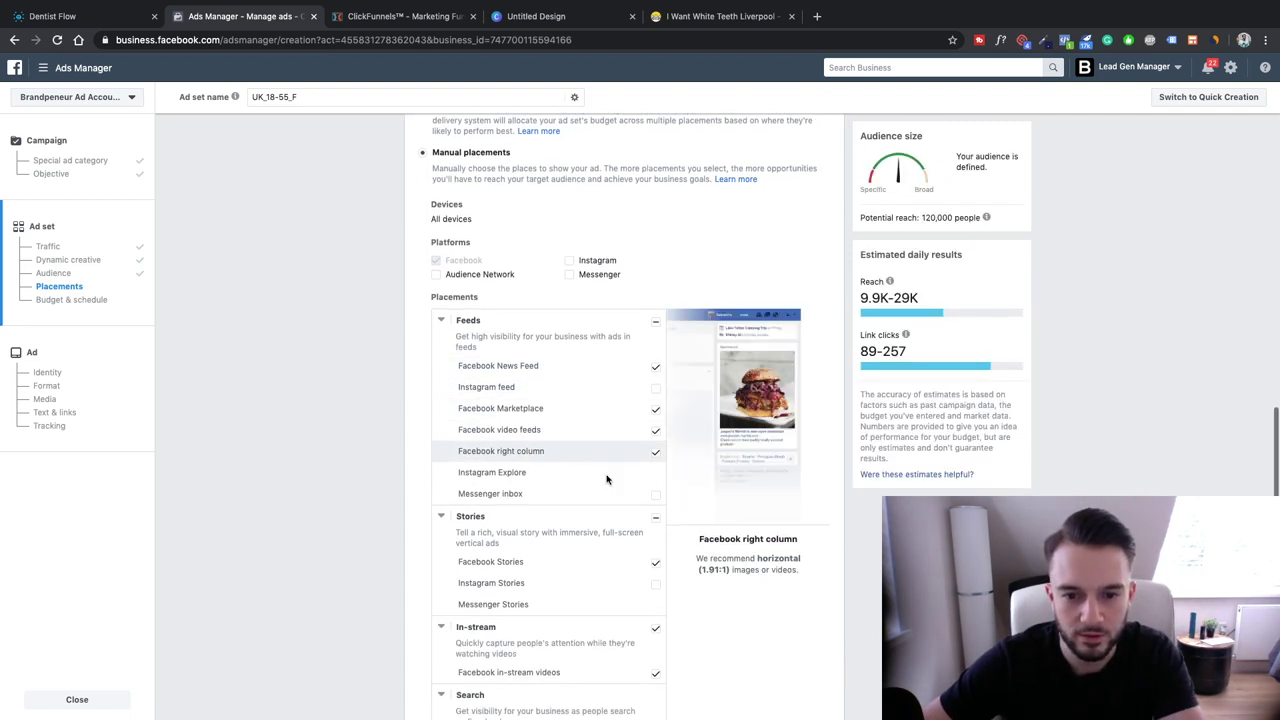
left_click(655, 518)
left_click(655, 629)
scroll(640, 600, "down", 4)
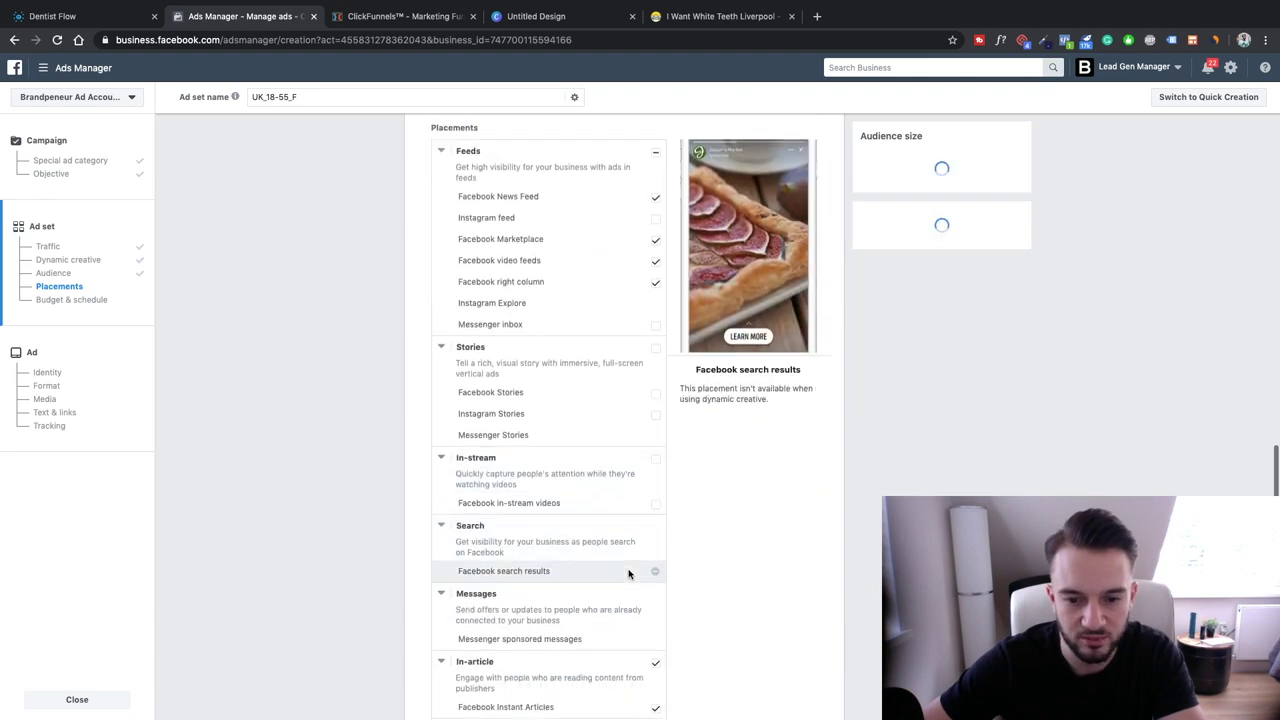
left_click(655, 637)
scroll(600, 600, "down", 3)
left_click(655, 508)
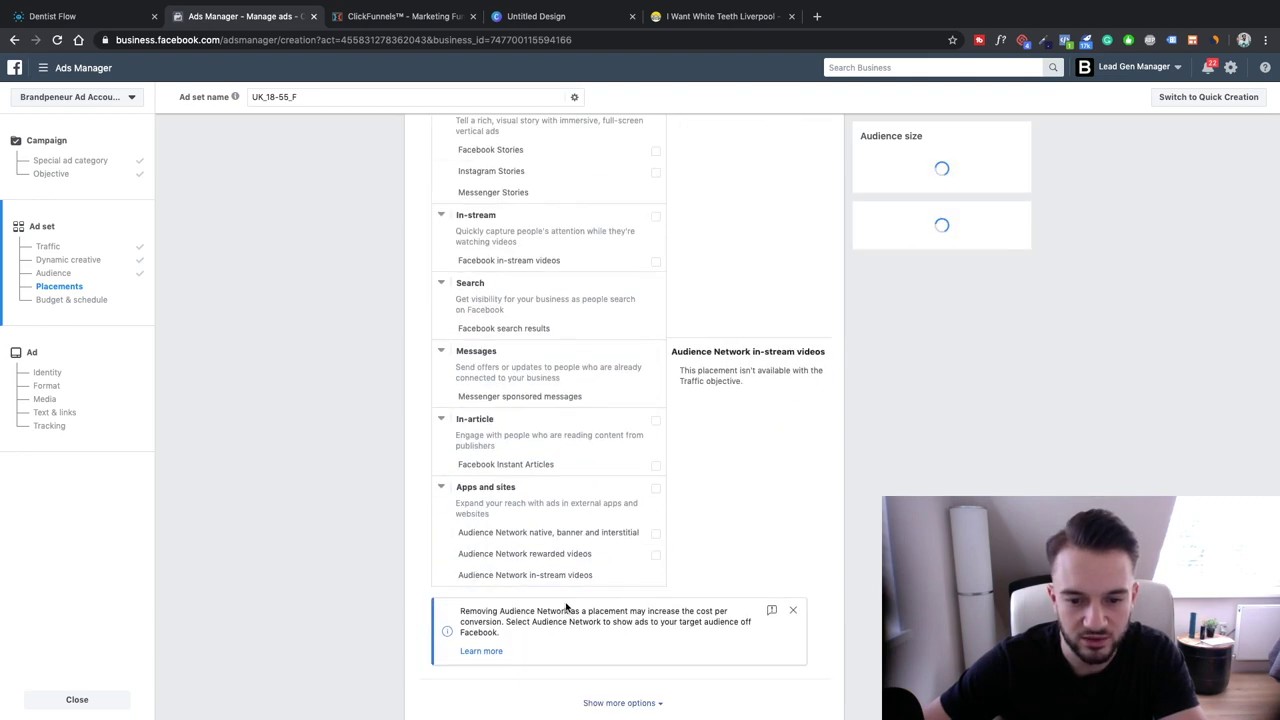
Step: Exclude Facebook right column, video feeds and Marketplace, keeping only Facebook News Feed, and collapse the Feeds, Stories and In-stream groups
scroll(580, 600, "up", 4)
scroll(566, 607, "up", 2)
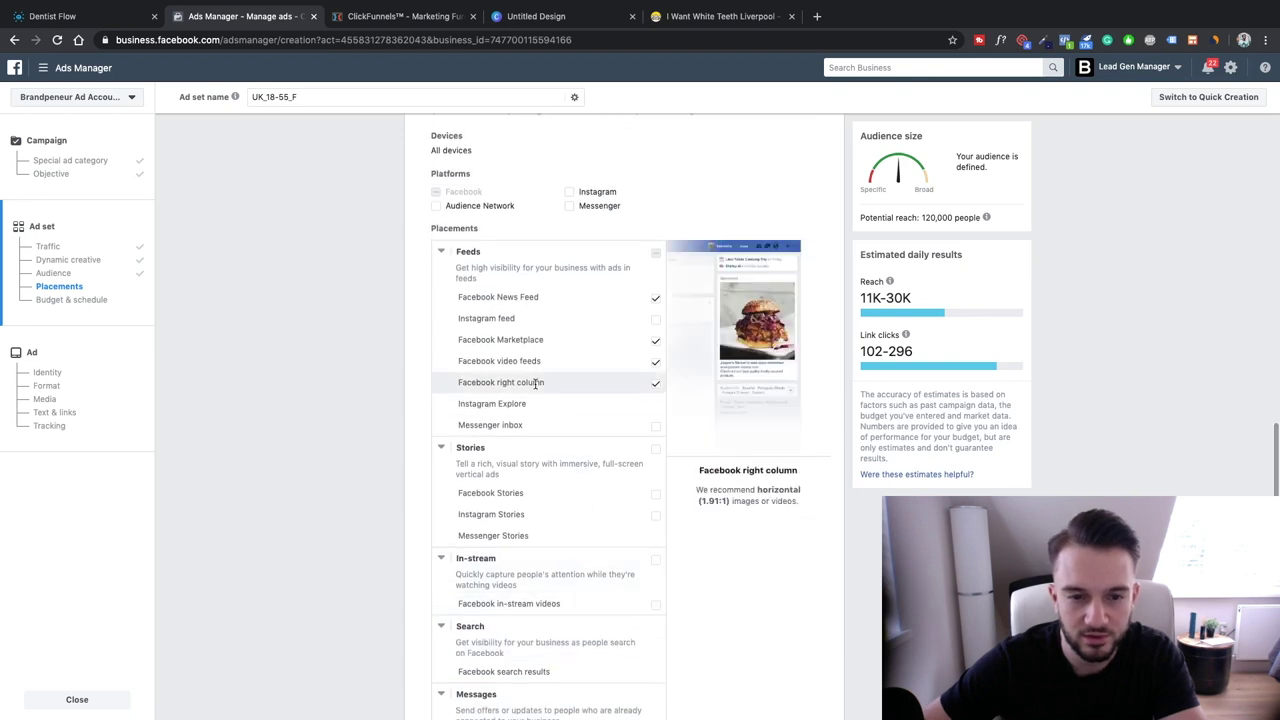
left_click(656, 387)
left_click(655, 361)
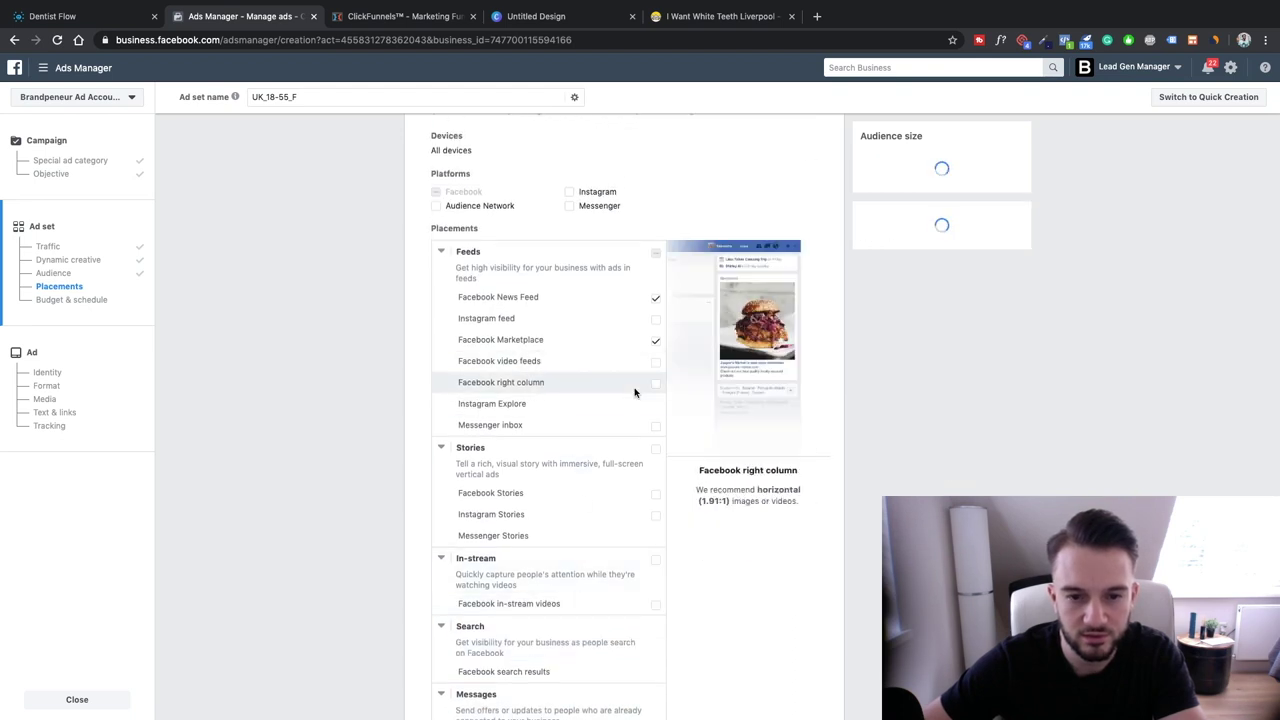
left_click(656, 345)
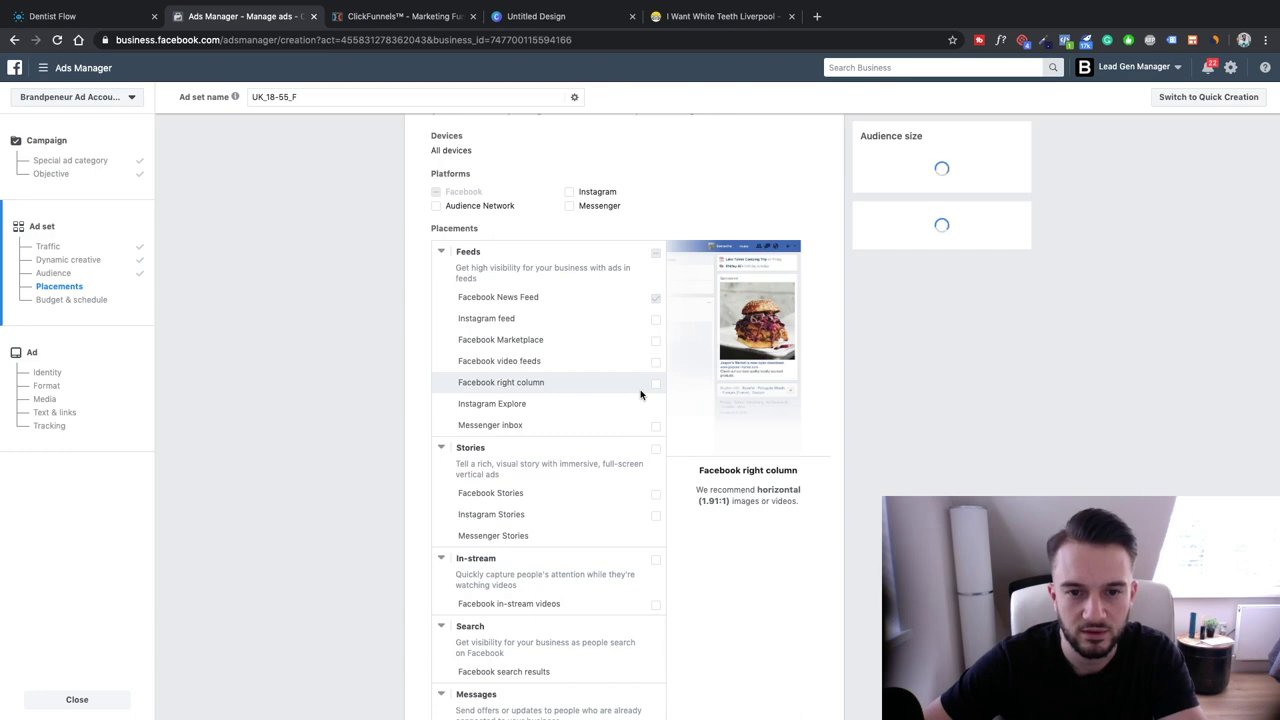
left_click(442, 254)
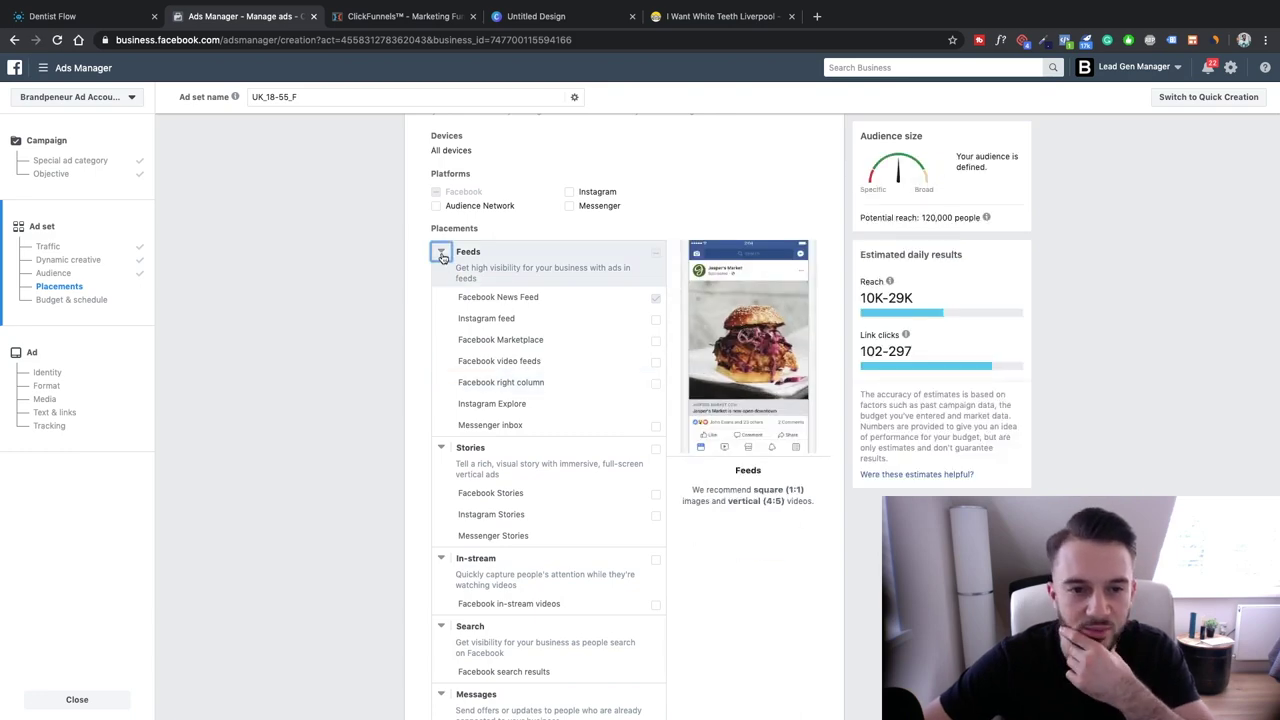
left_click(441, 298)
left_click(441, 344)
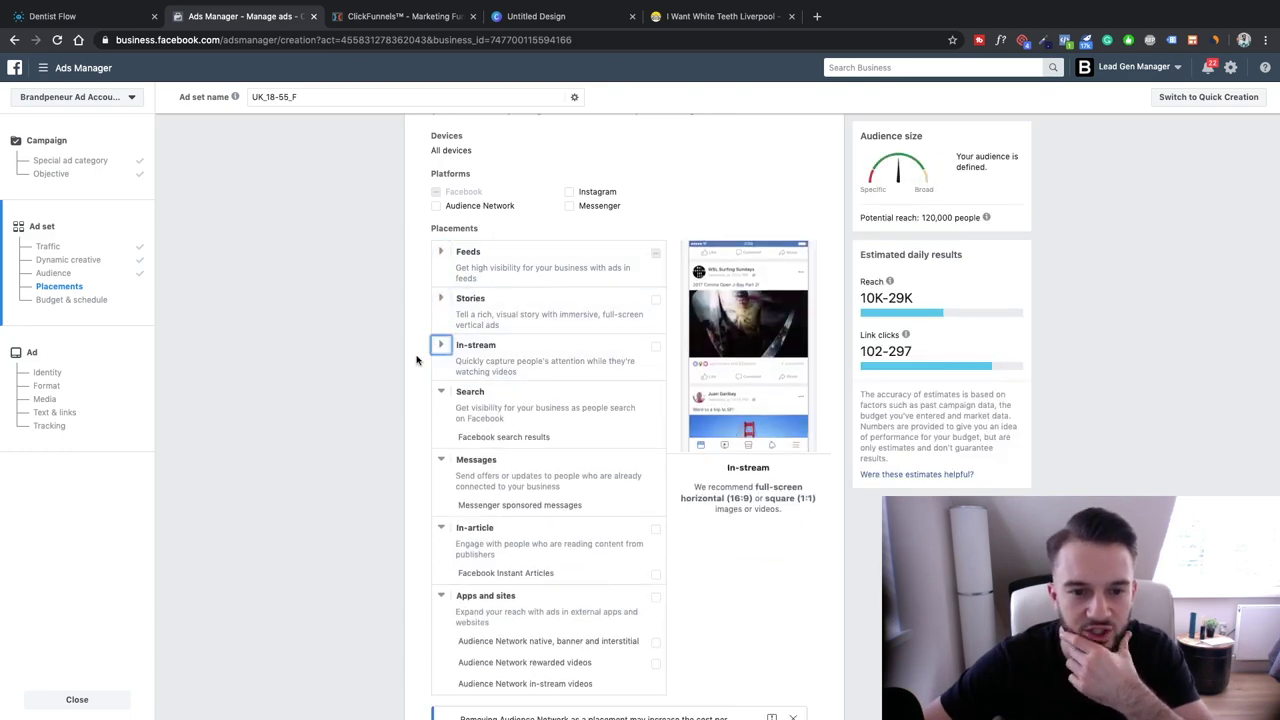
Step: Set the optimisation for ad delivery to Landing page views and return to the start of the ad set settings
scroll(417, 365, "up", 10)
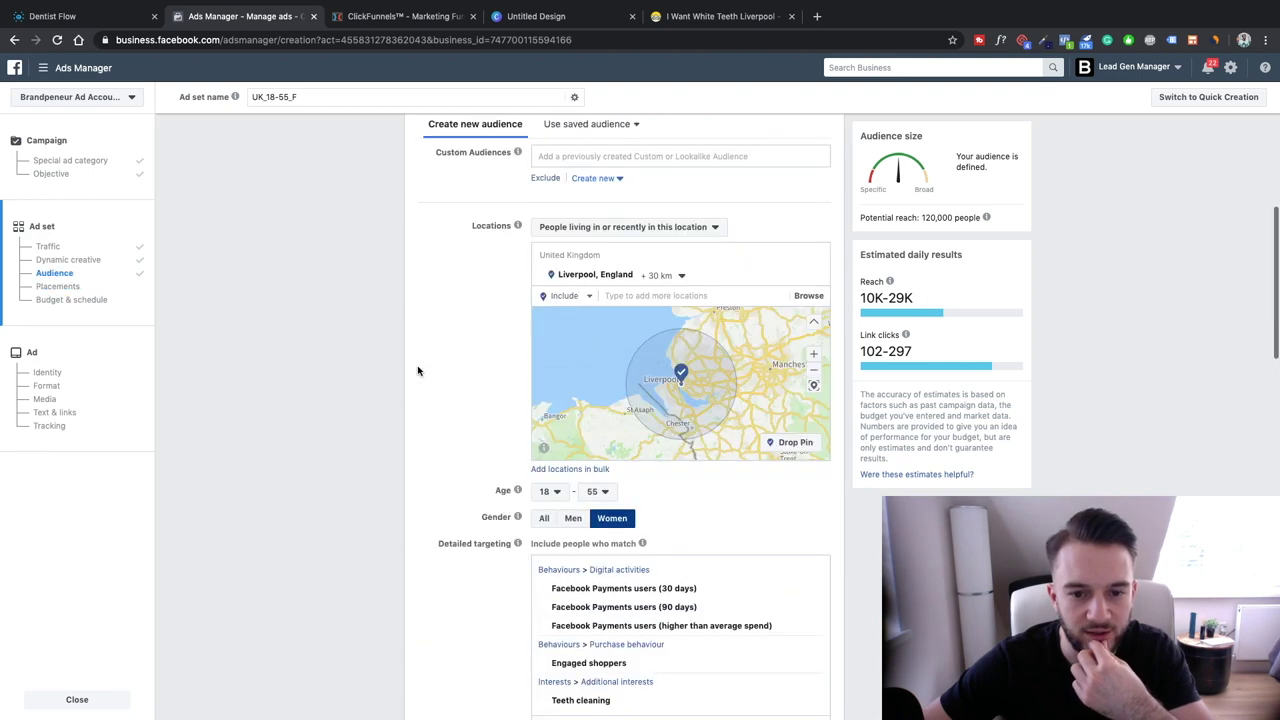
scroll(418, 371, "down", 6)
scroll(418, 371, "down", 10)
left_click(600, 482)
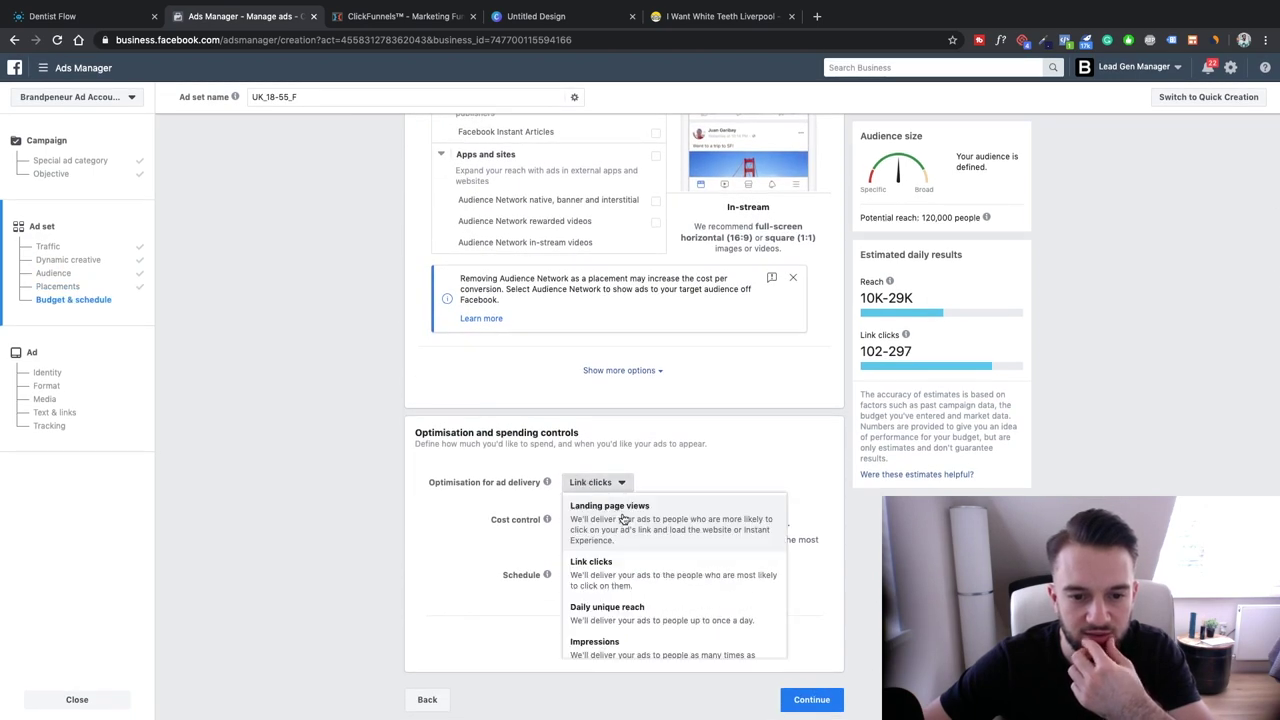
key("Return")
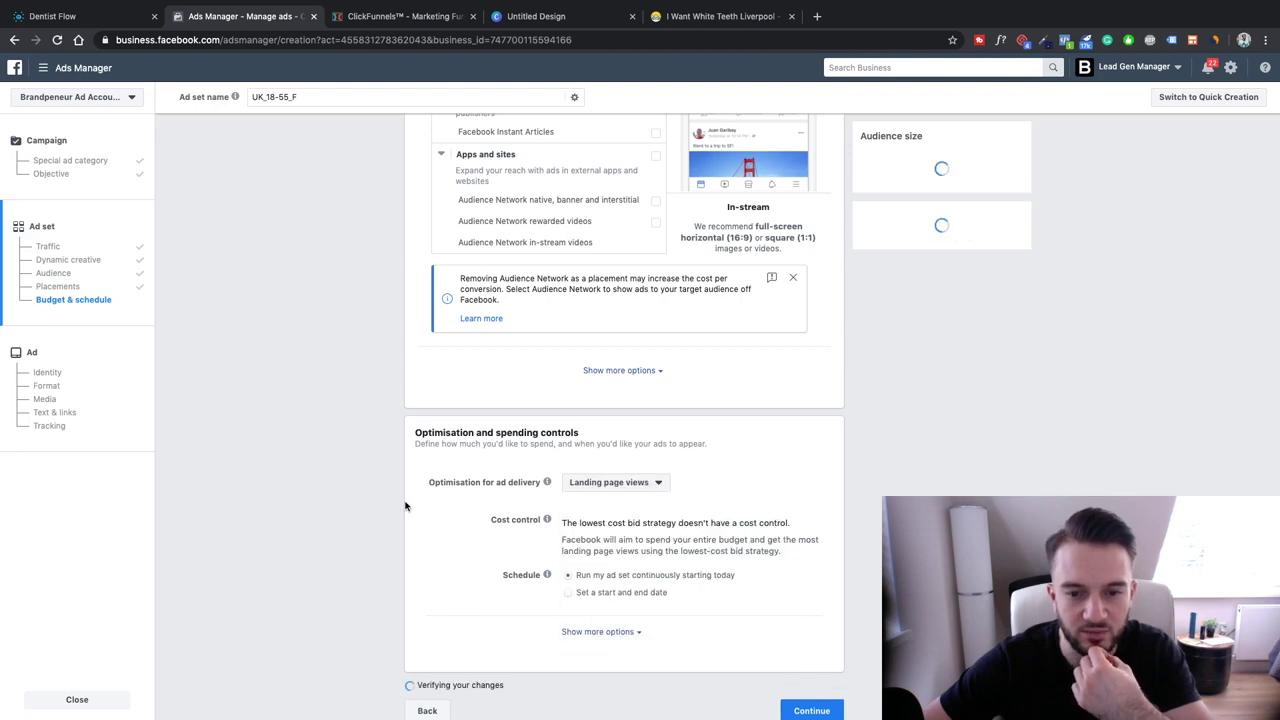
scroll(428, 502, "up", 15)
scroll(428, 502, "up", 5)
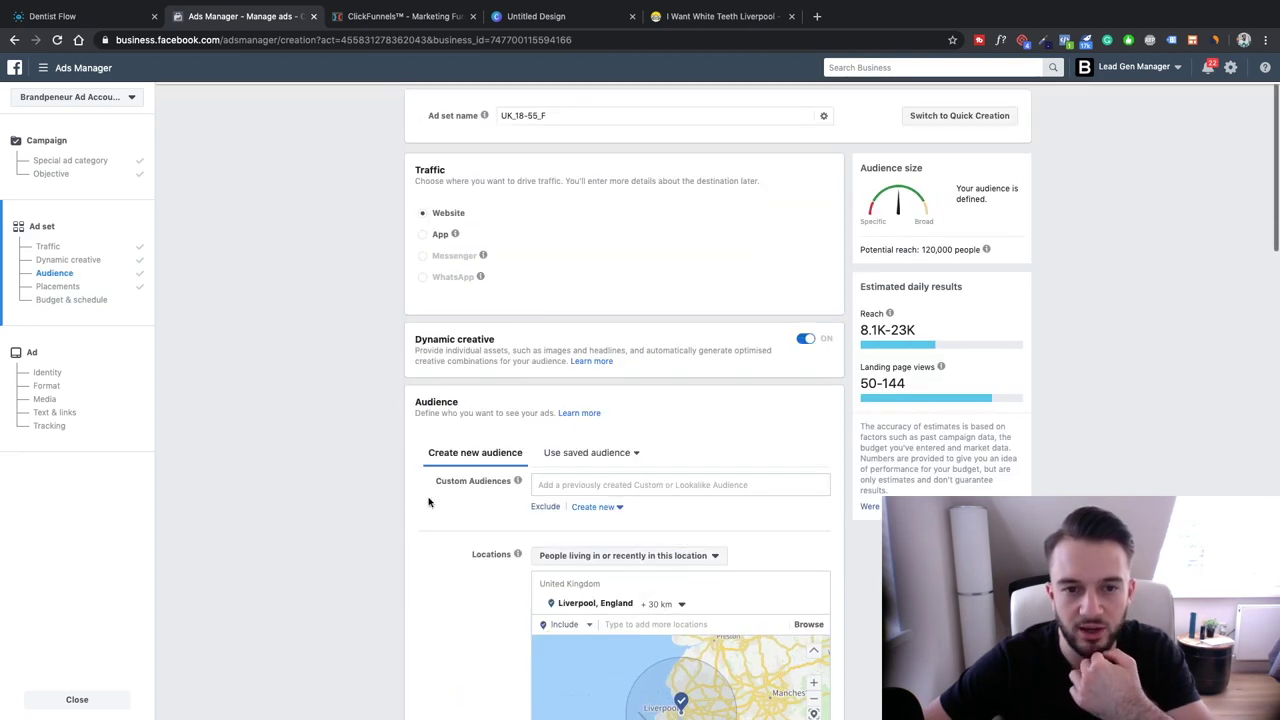